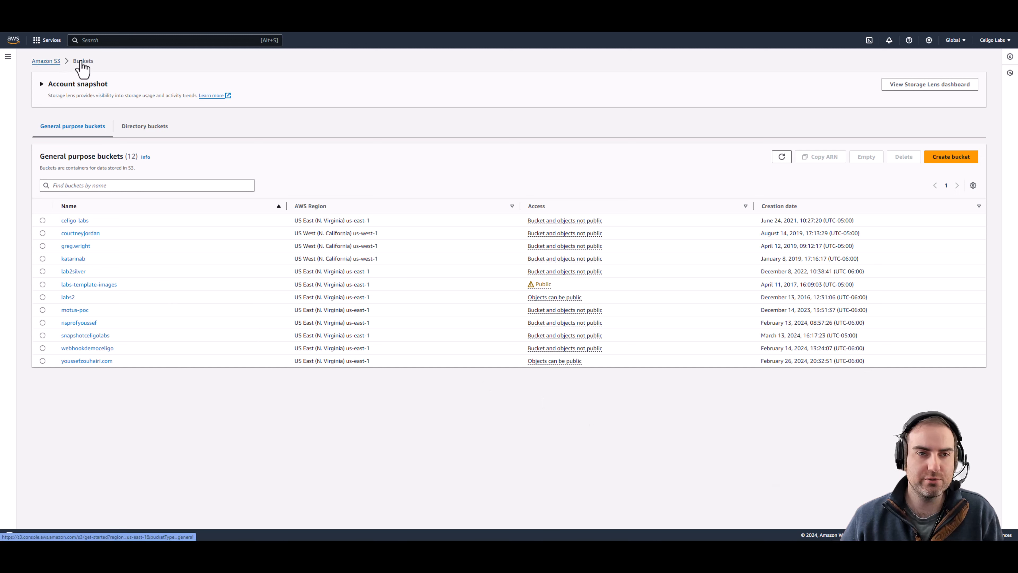
# Step: Create a bucket named celigo-labs-snowpipe, keeping the default settings
pyautogui.click(954, 167)
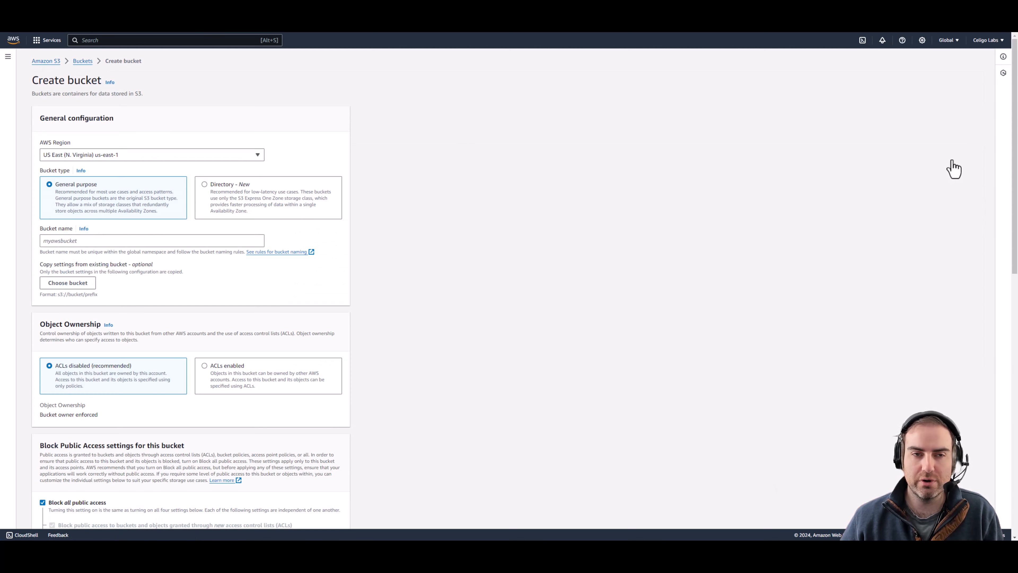
pyautogui.click(108, 243)
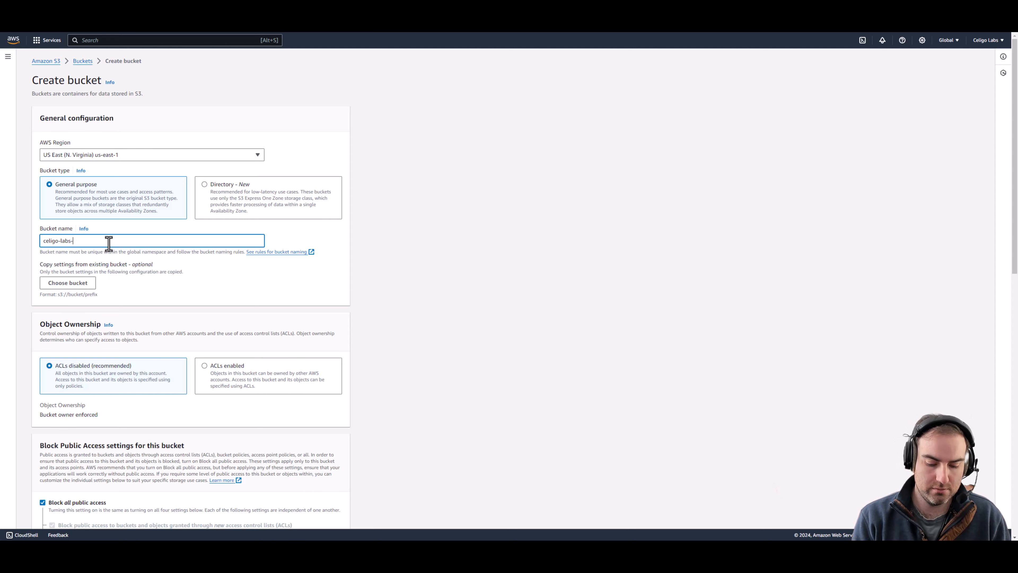
pyautogui.scroll(-15, 109, 246)
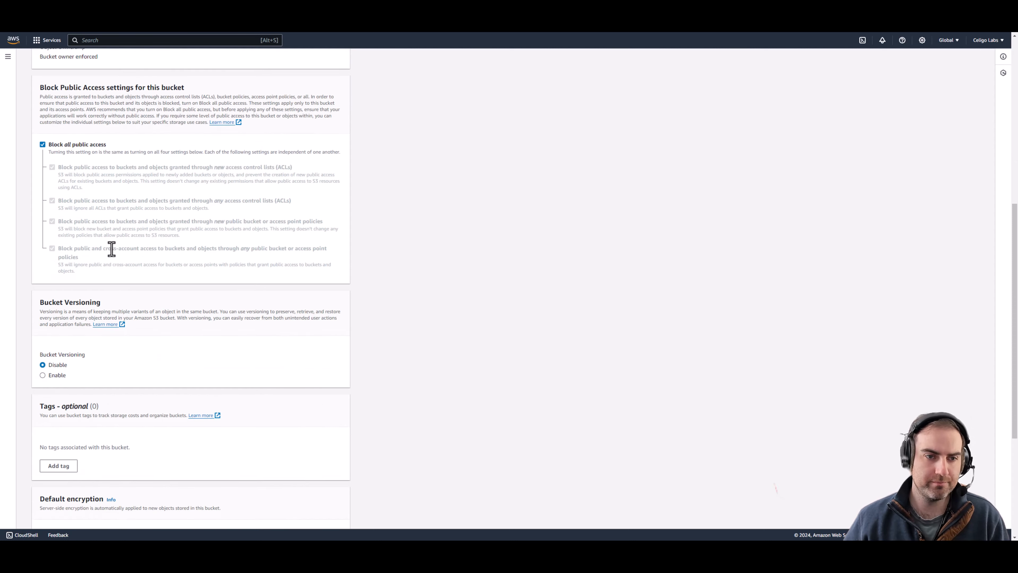
pyautogui.click(317, 512)
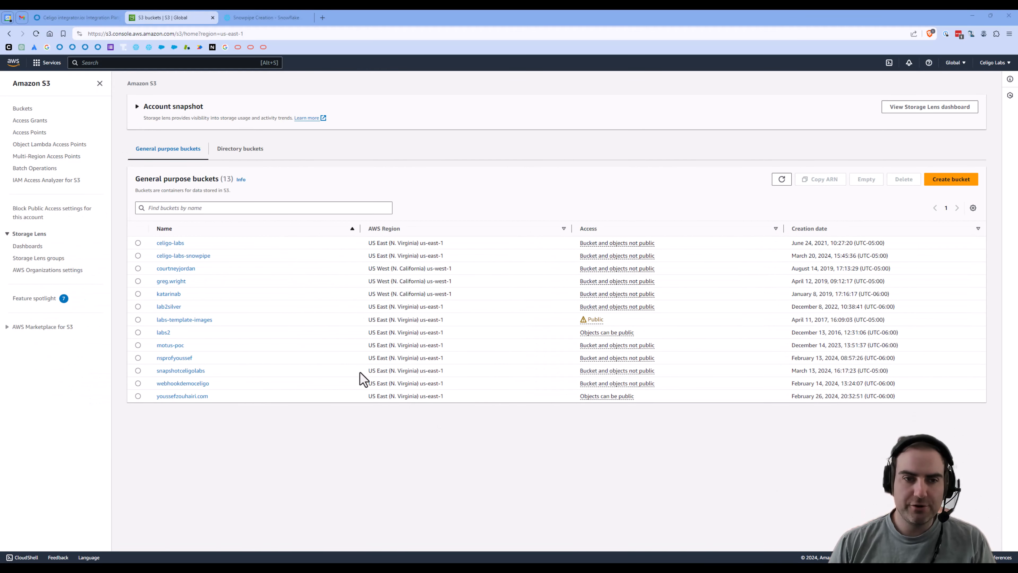
# Step: Go to the celigo-labs IAM user's security credentials
pyautogui.click(114, 63)
pyautogui.write('iam')
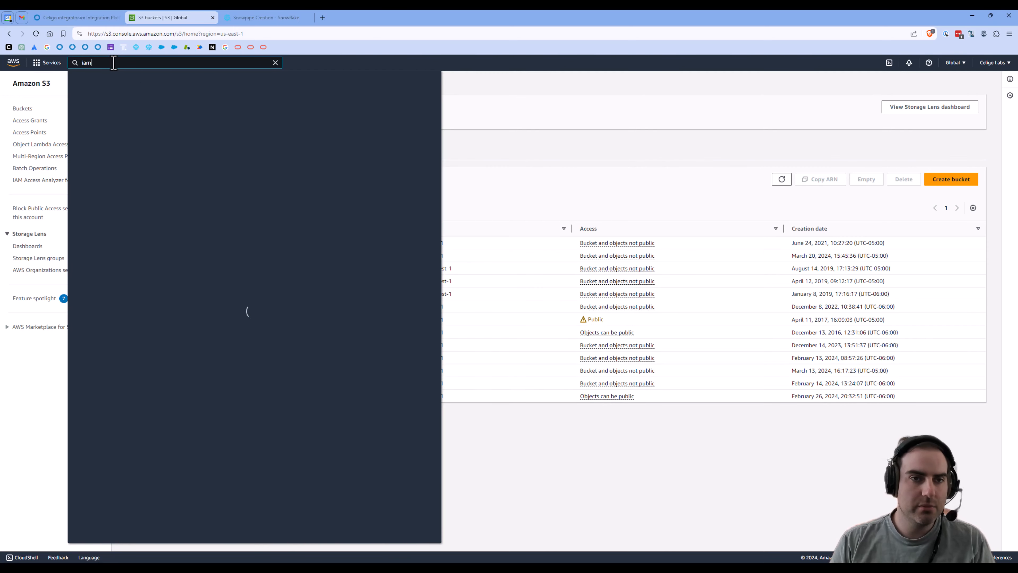
pyautogui.click(195, 123)
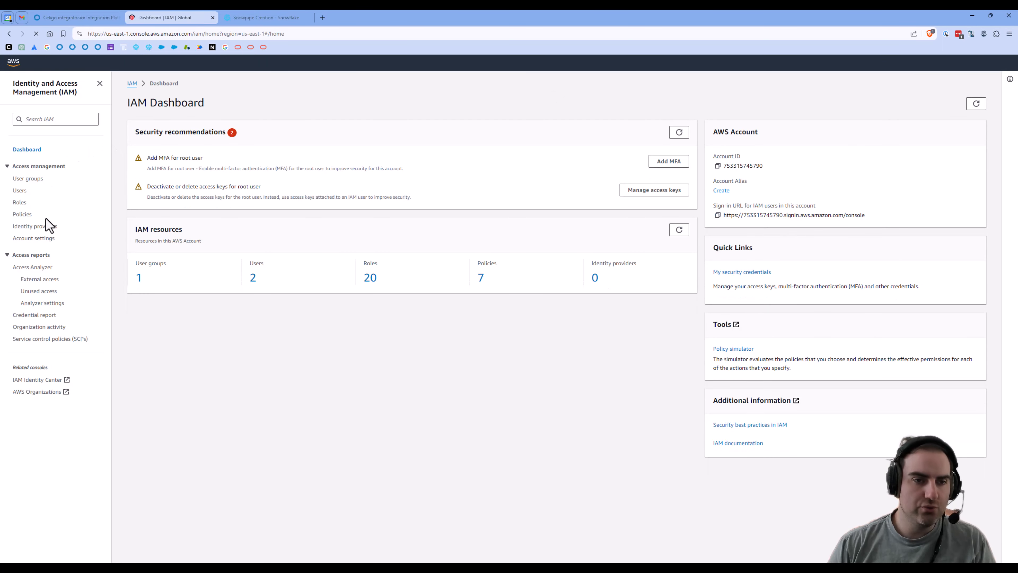
pyautogui.click(19, 192)
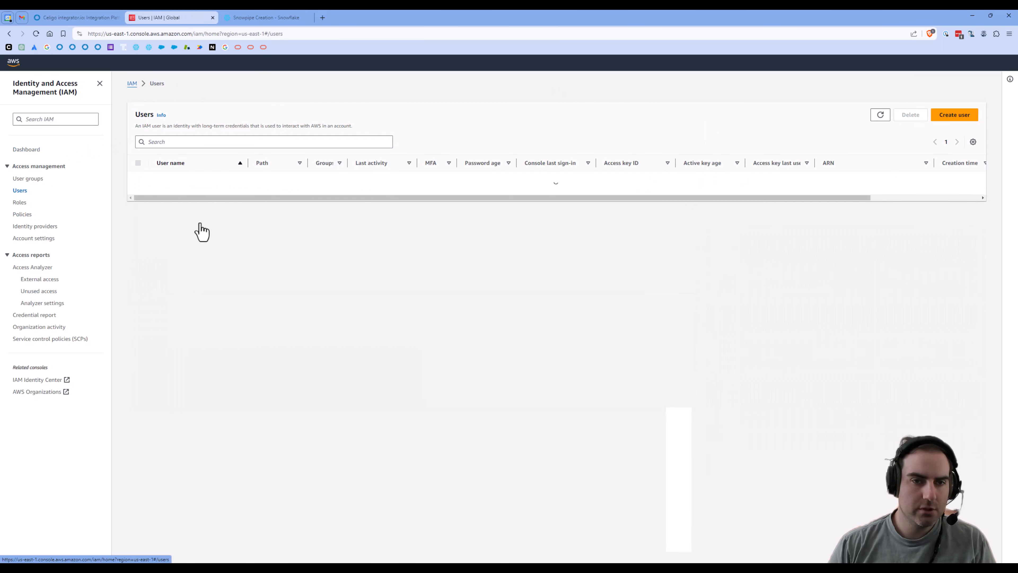
pyautogui.click(177, 182)
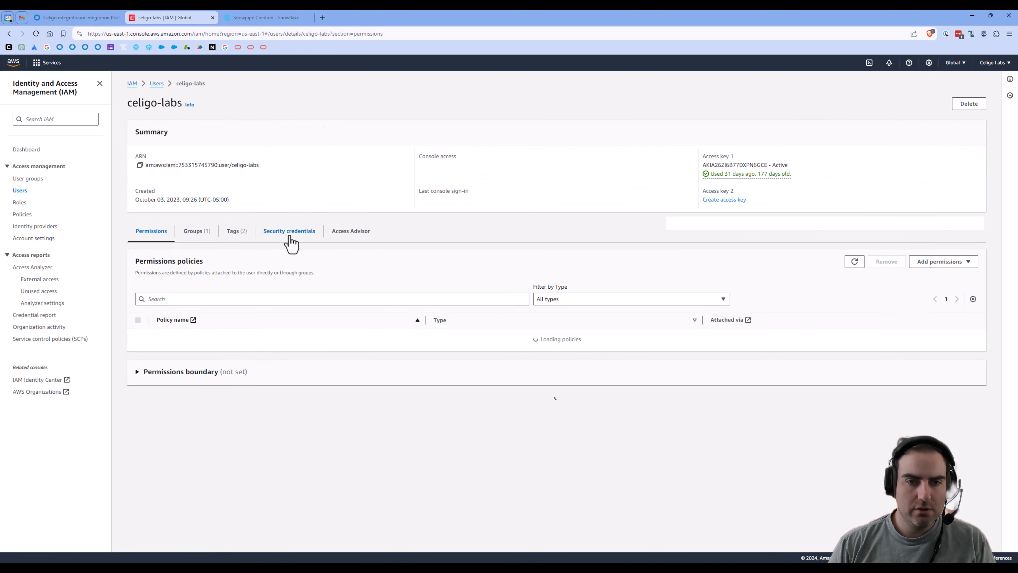
pyautogui.click(290, 235)
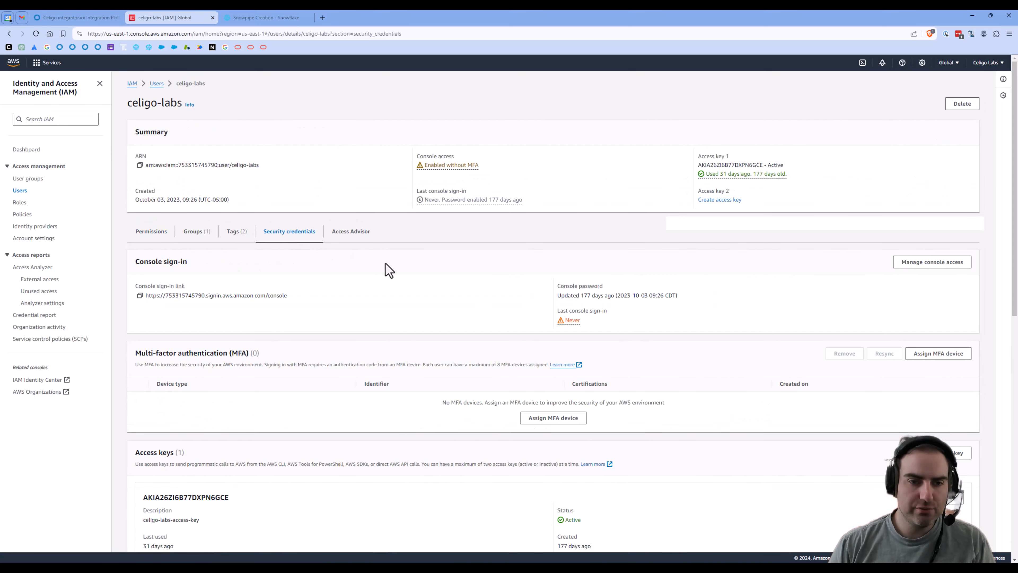
pyautogui.scroll(-4, 385, 264)
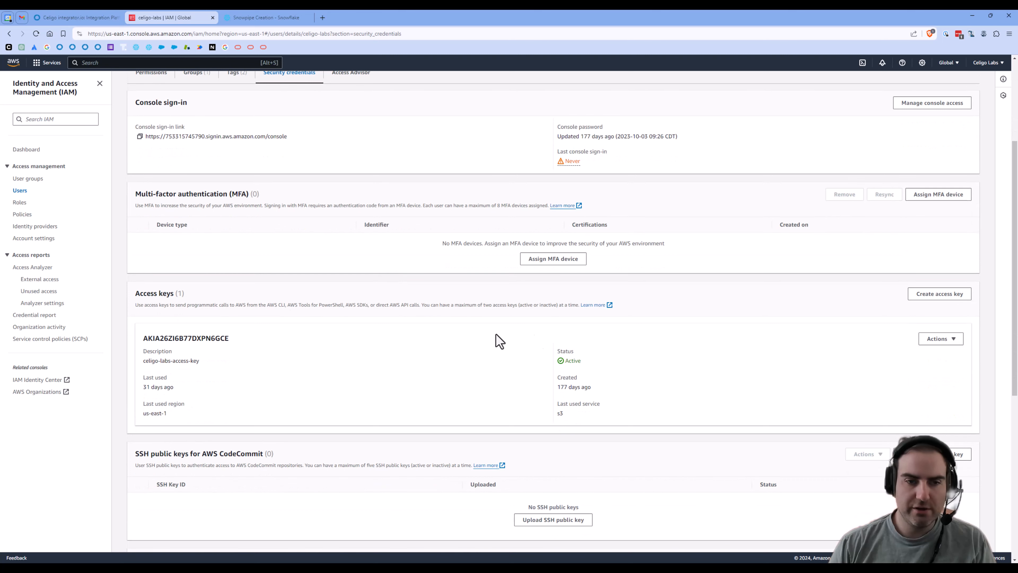
# Step: Create an access key for an application outside AWS, tagged celigo, and copy both keys
pyautogui.click(940, 297)
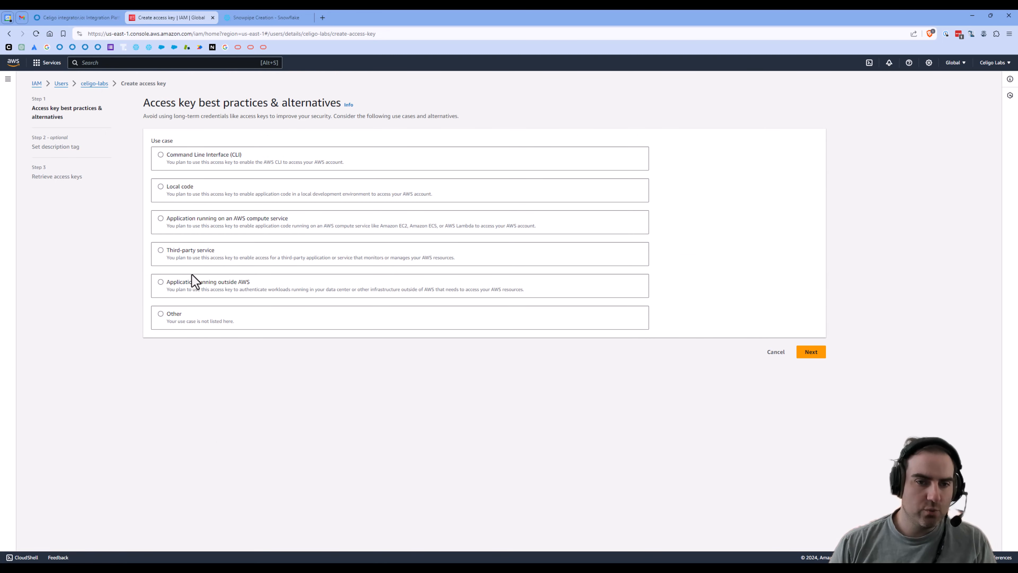
pyautogui.click(161, 282)
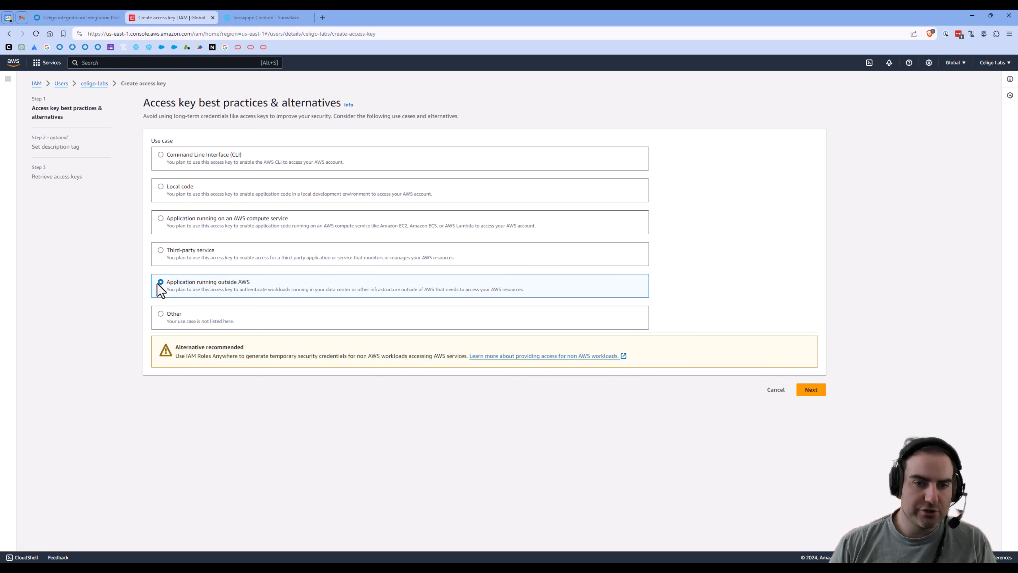
pyautogui.click(809, 391)
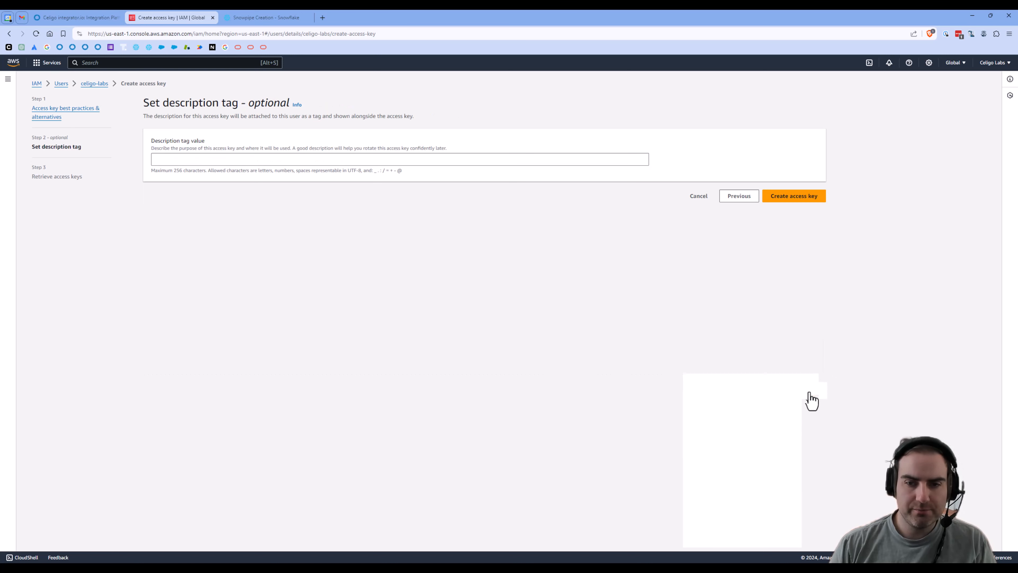
pyautogui.click(314, 162)
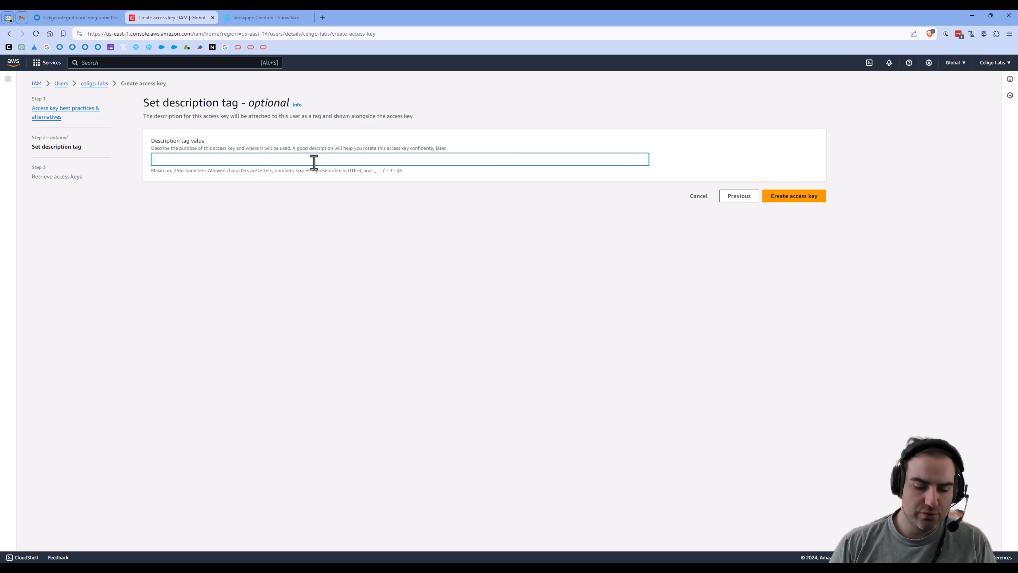
pyautogui.write('celigo')
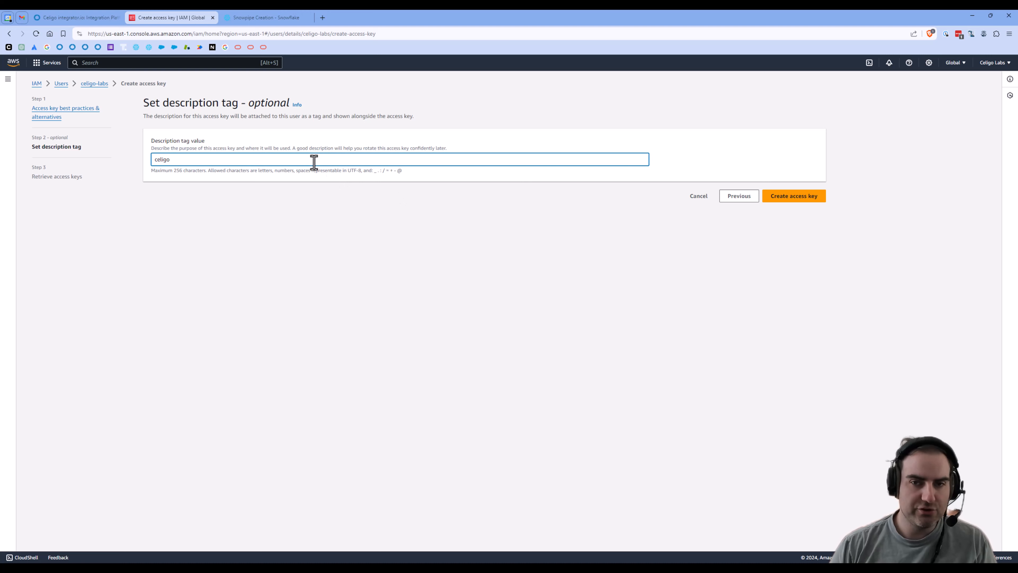
pyautogui.click(788, 200)
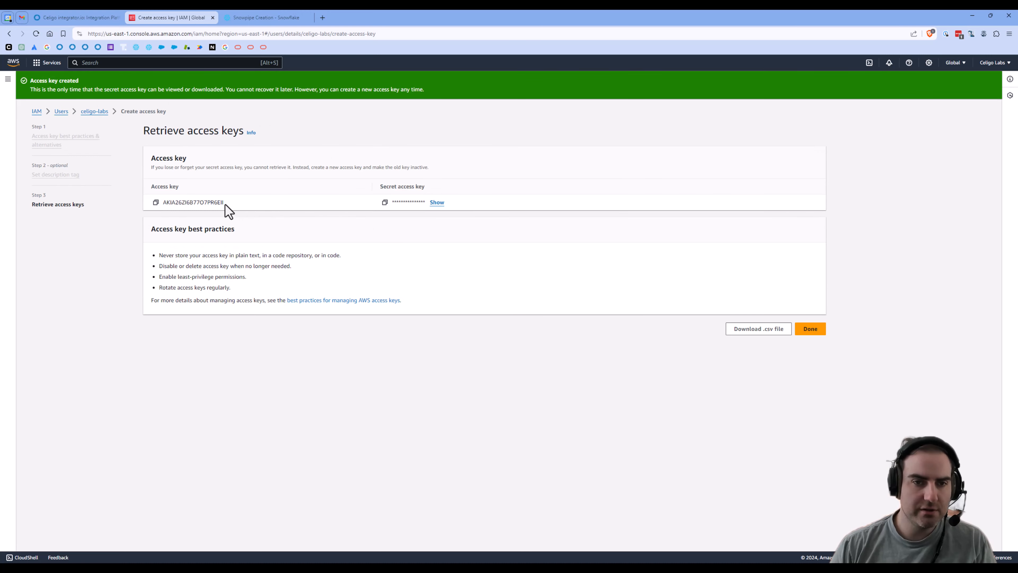
pyautogui.click(156, 202)
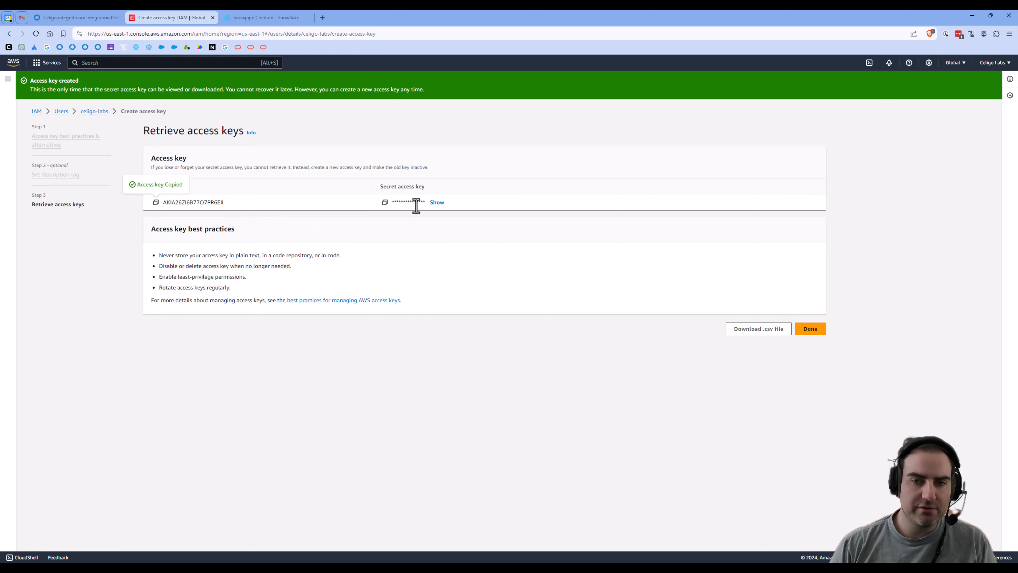
pyautogui.click(385, 203)
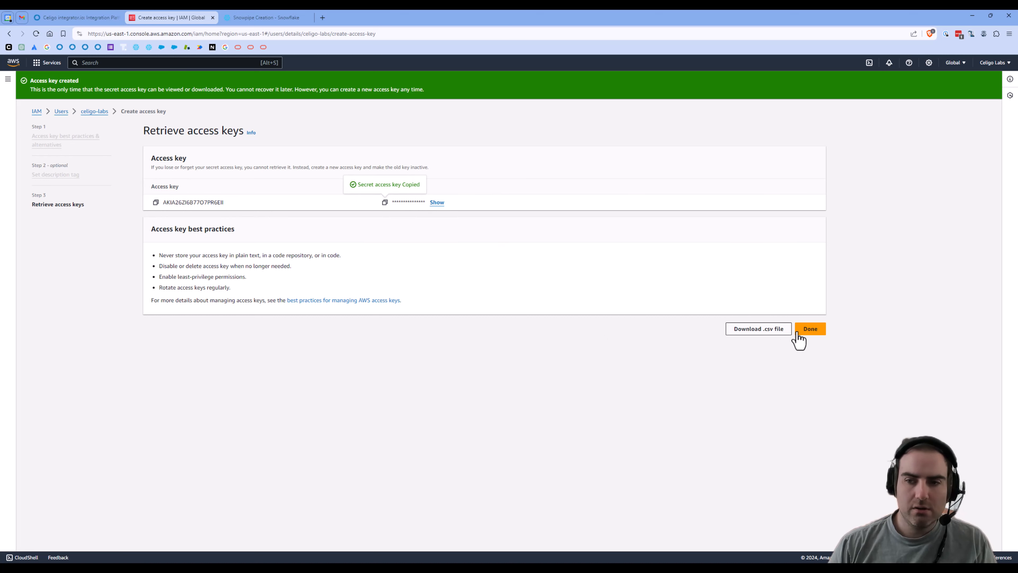
pyautogui.click(810, 331)
pyautogui.click(593, 340)
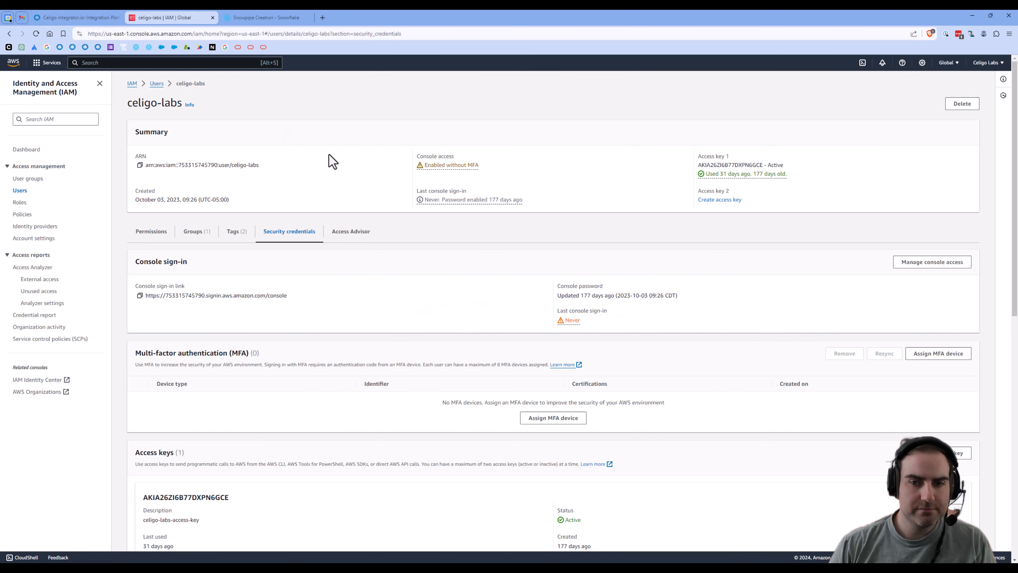
# Step: Go back to the S3 console
pyautogui.click(198, 63)
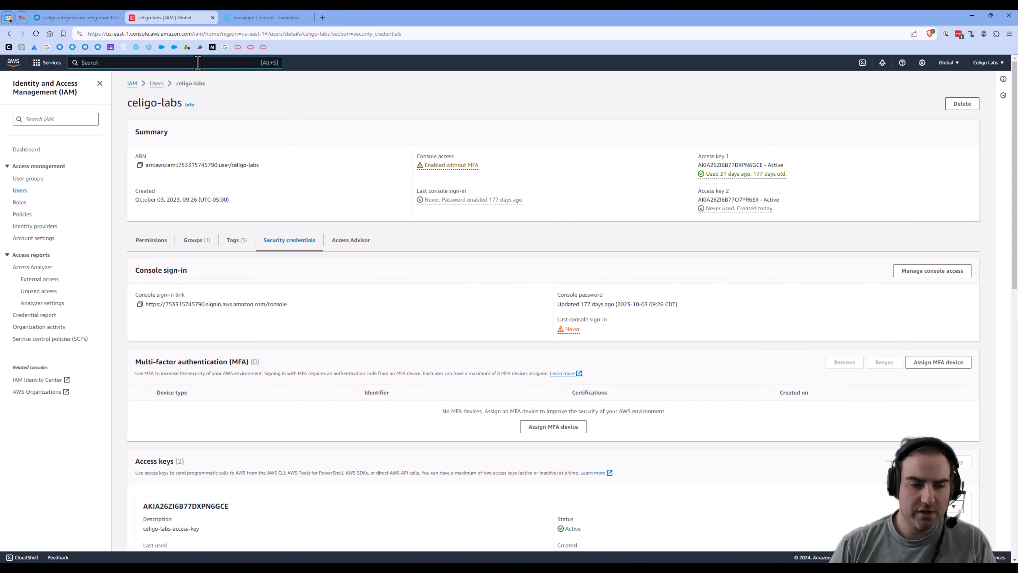
pyautogui.write('s3')
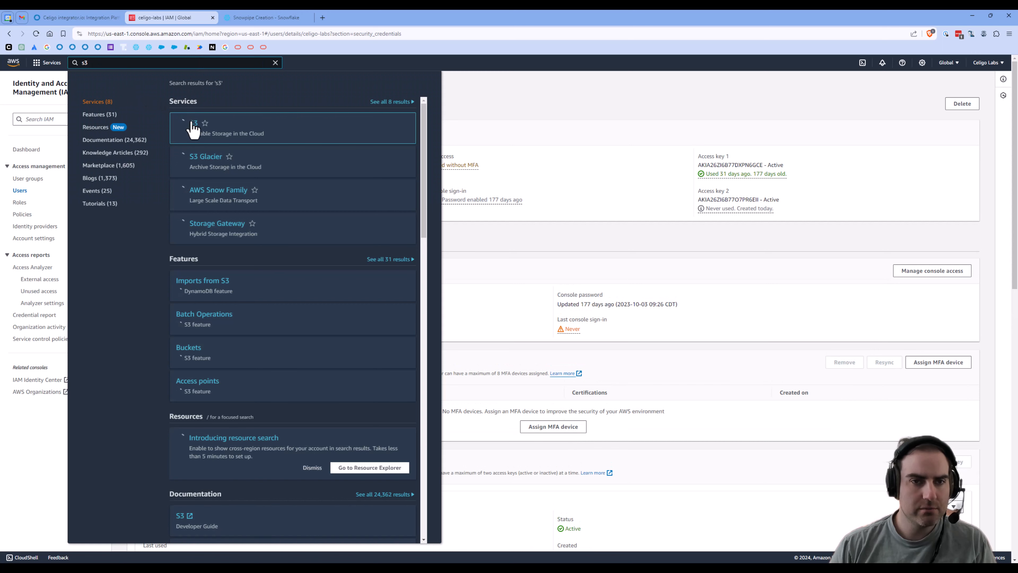
pyautogui.click(194, 125)
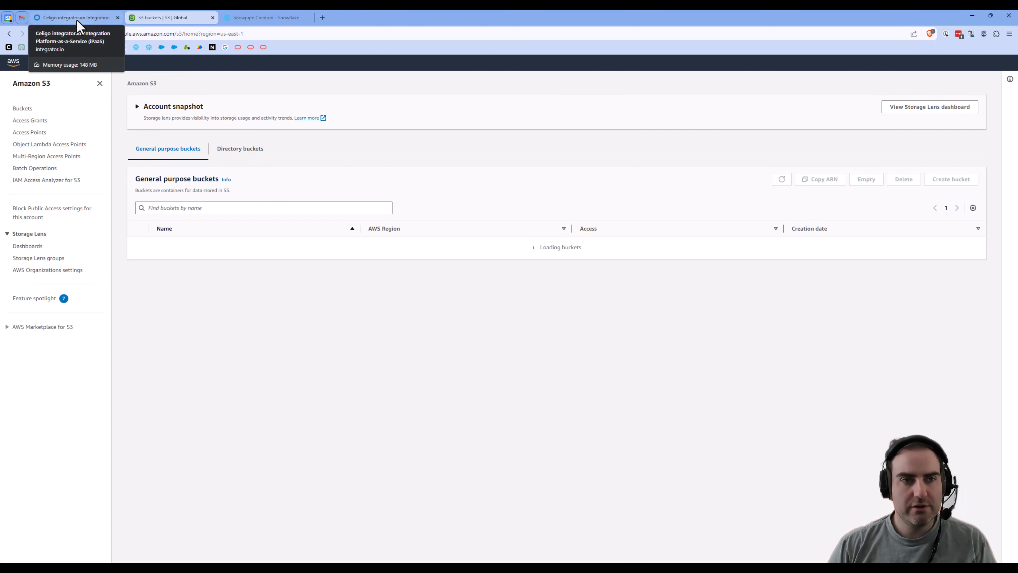
# Step: Start a new flow and add an Amazon S3 destination that transfers files
pyautogui.click(77, 21)
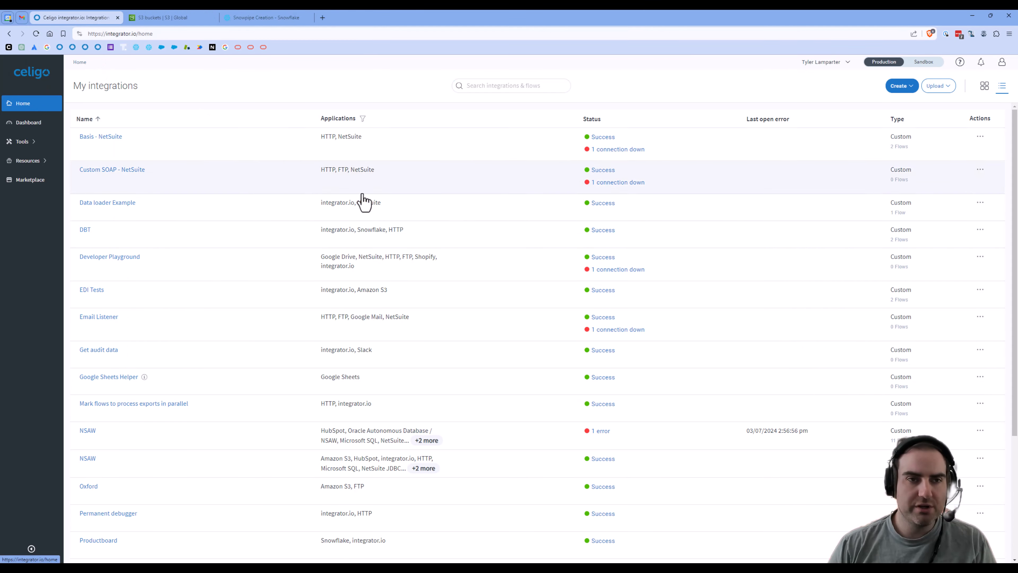
pyautogui.click(904, 88)
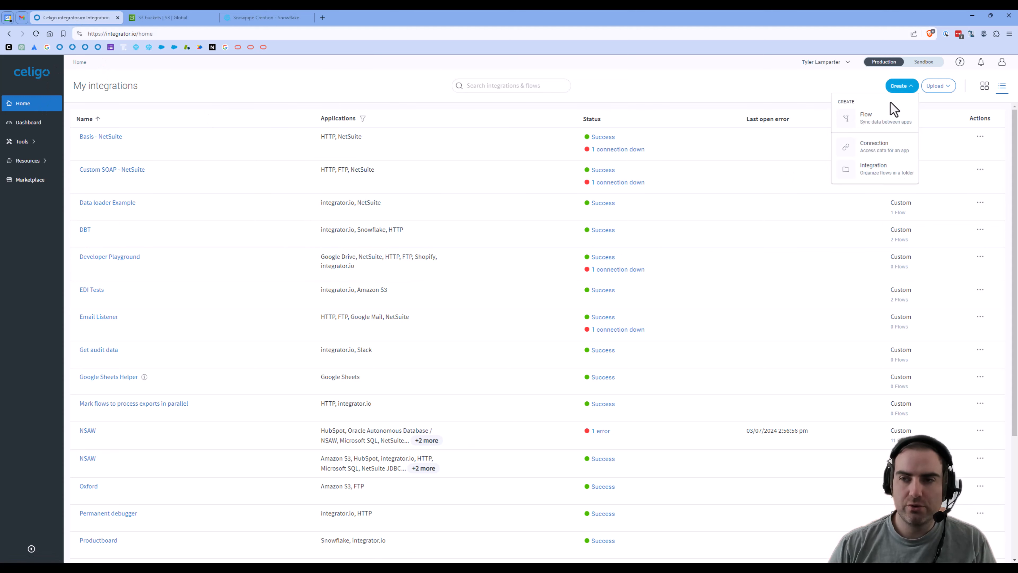
pyautogui.click(884, 120)
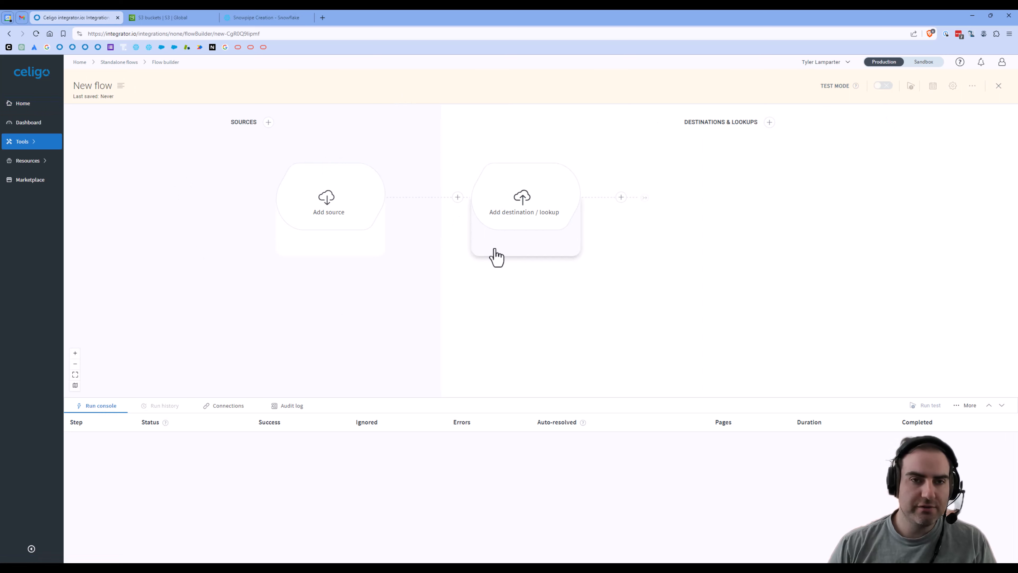
pyautogui.click(527, 204)
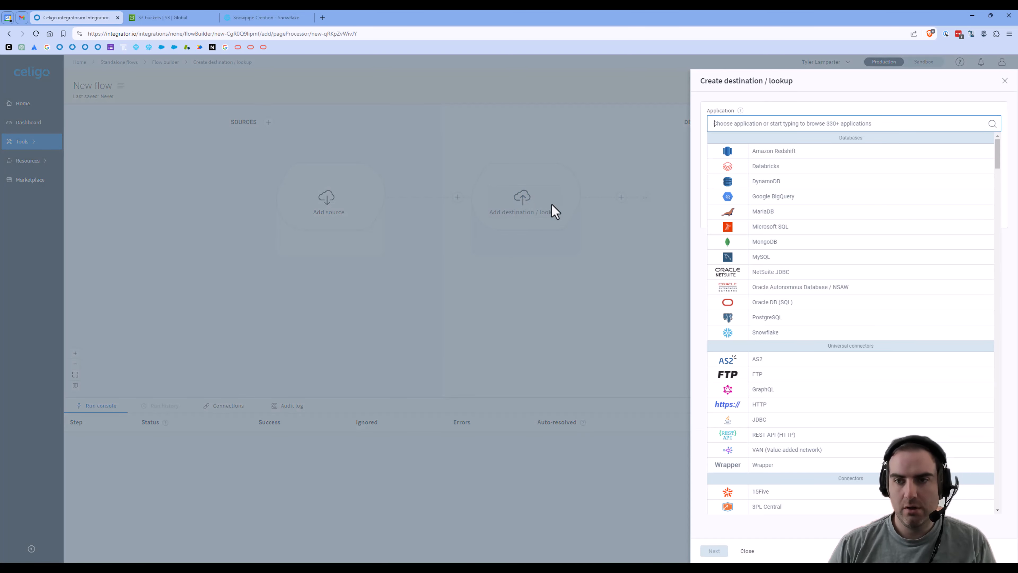
pyautogui.write('s3')
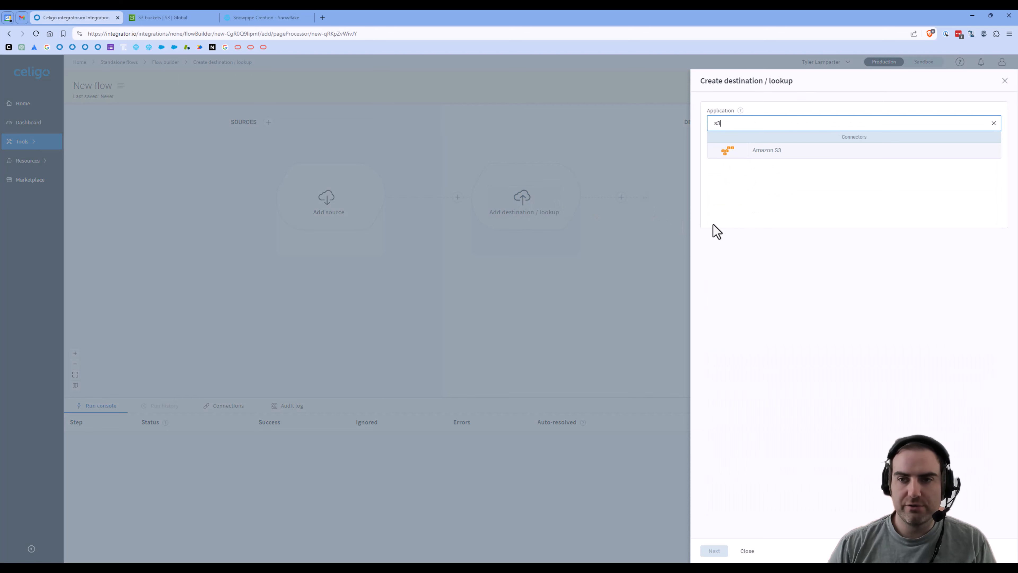
pyautogui.click(764, 156)
pyautogui.click(775, 157)
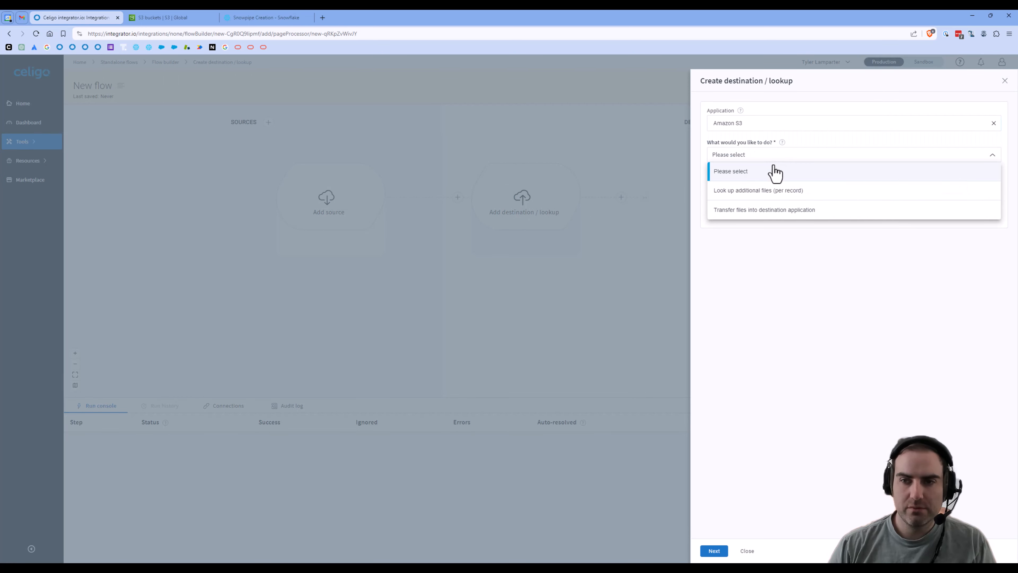
pyautogui.click(820, 217)
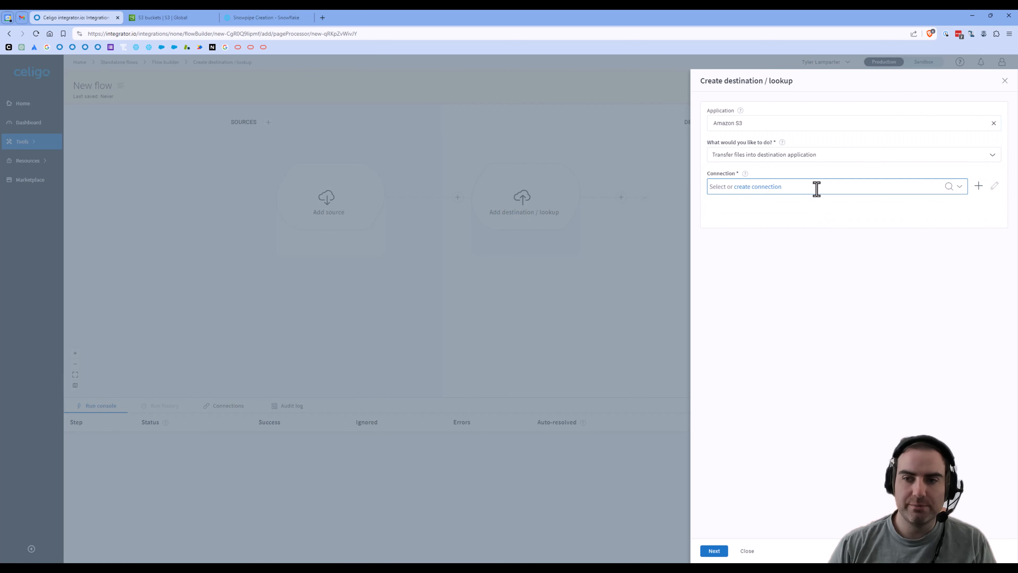
# Step: Create the Amazon S3 connection 'Snowpipe' with the copied access key ID and secret key, test it and save
pyautogui.click(978, 187)
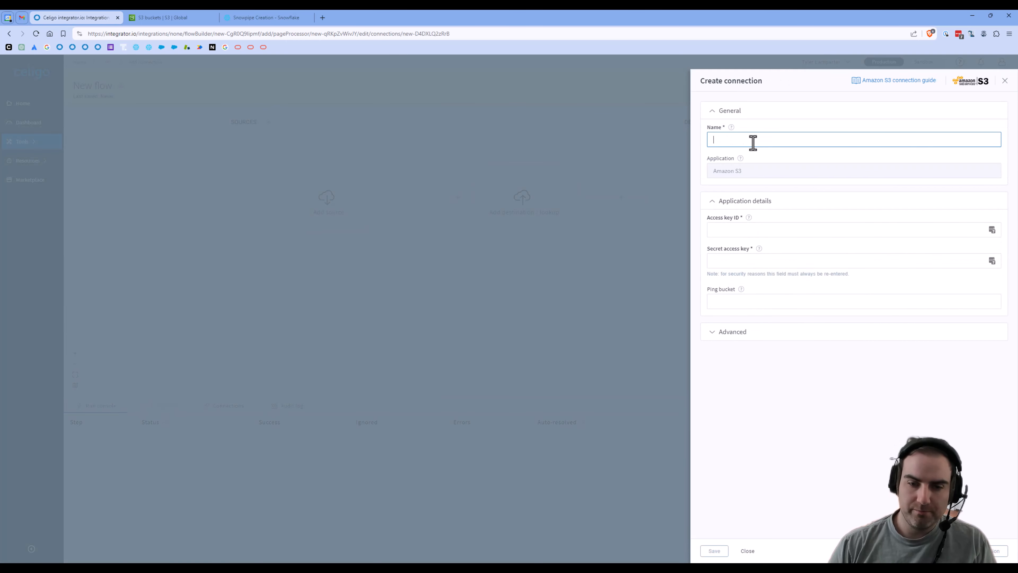
pyautogui.write('Celigo S')
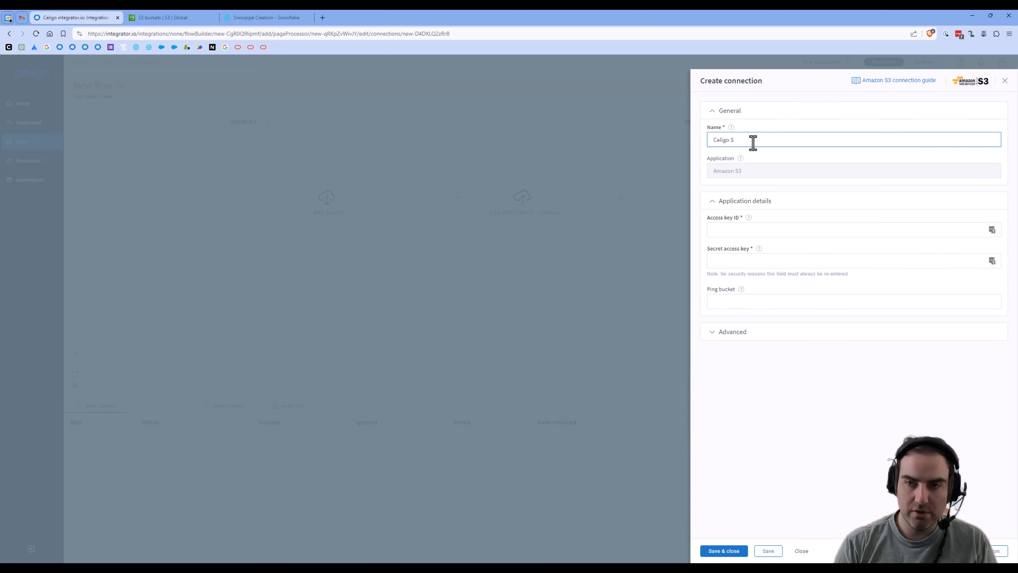
pyautogui.press('BackSpace')
pyautogui.press('BackSpace')
pyautogui.write('Snowpipe')
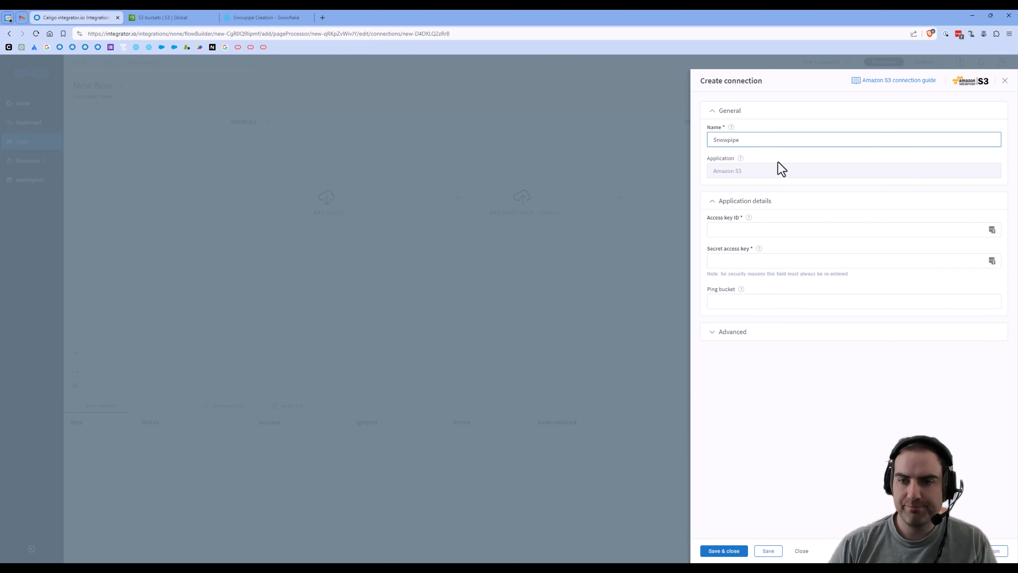
pyautogui.click(771, 260)
pyautogui.hotkey('ctrl', 'v')
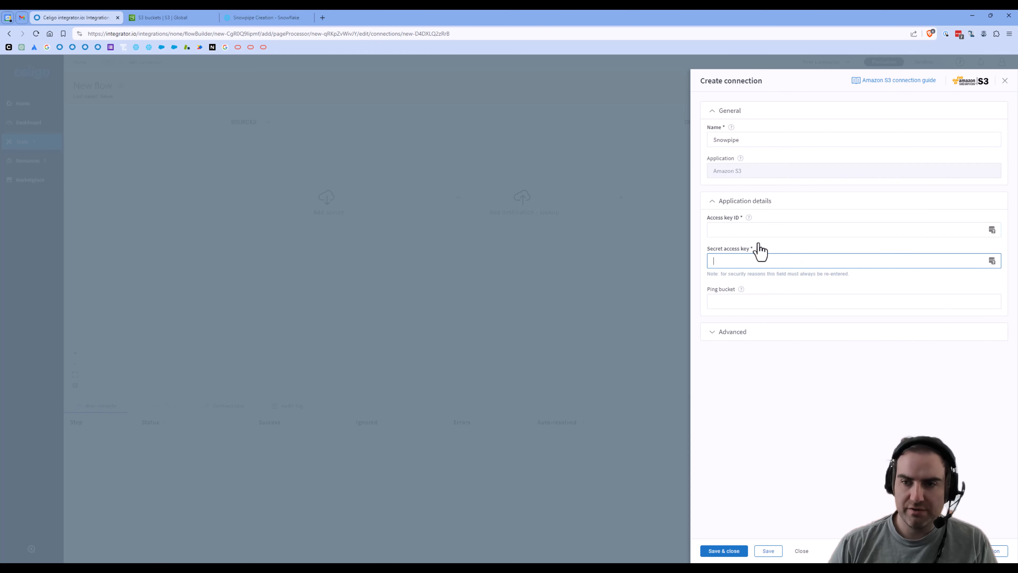
pyautogui.click(752, 232)
pyautogui.press('super+v')
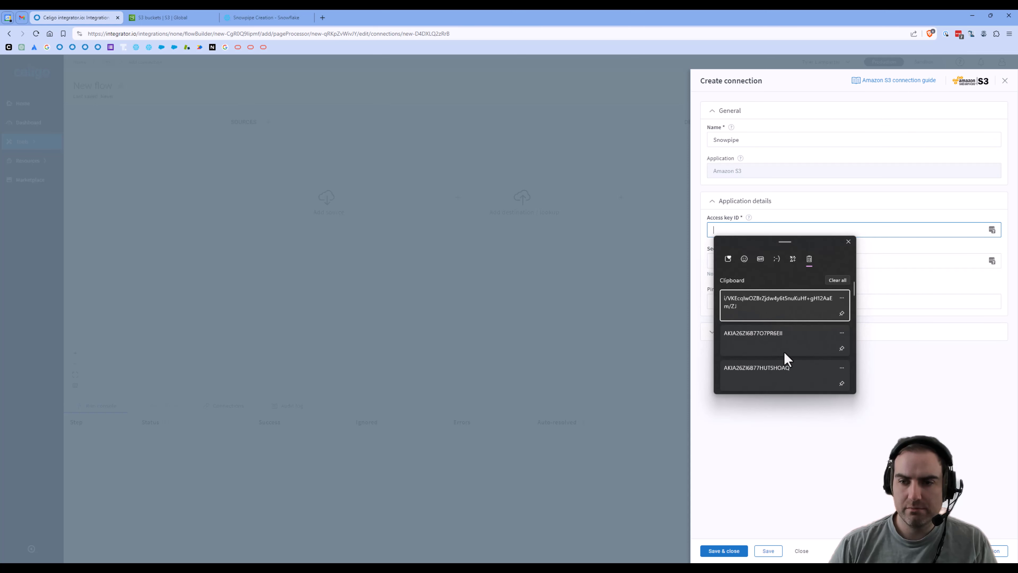
pyautogui.click(779, 345)
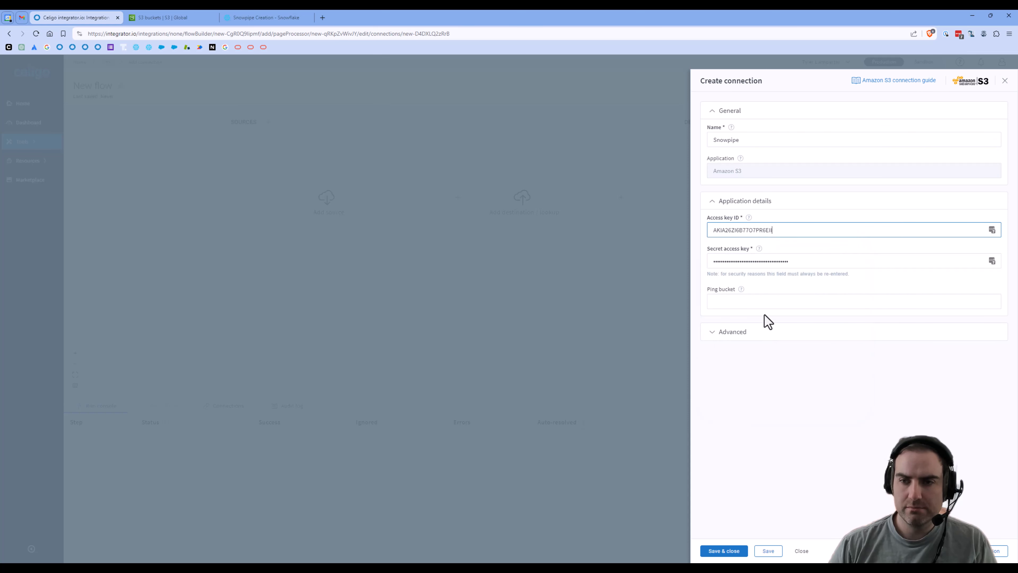
pyautogui.click(997, 555)
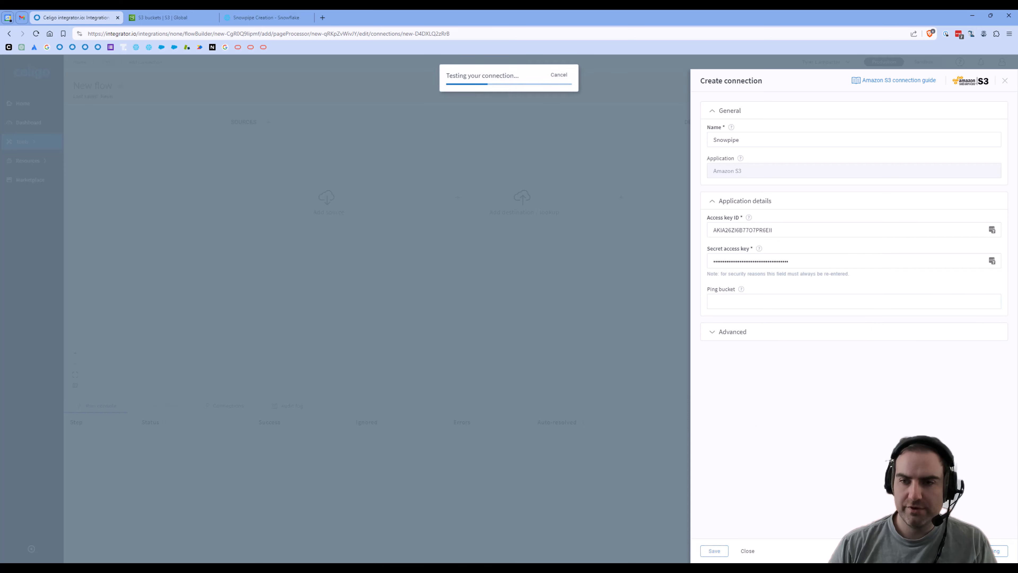
pyautogui.click(724, 552)
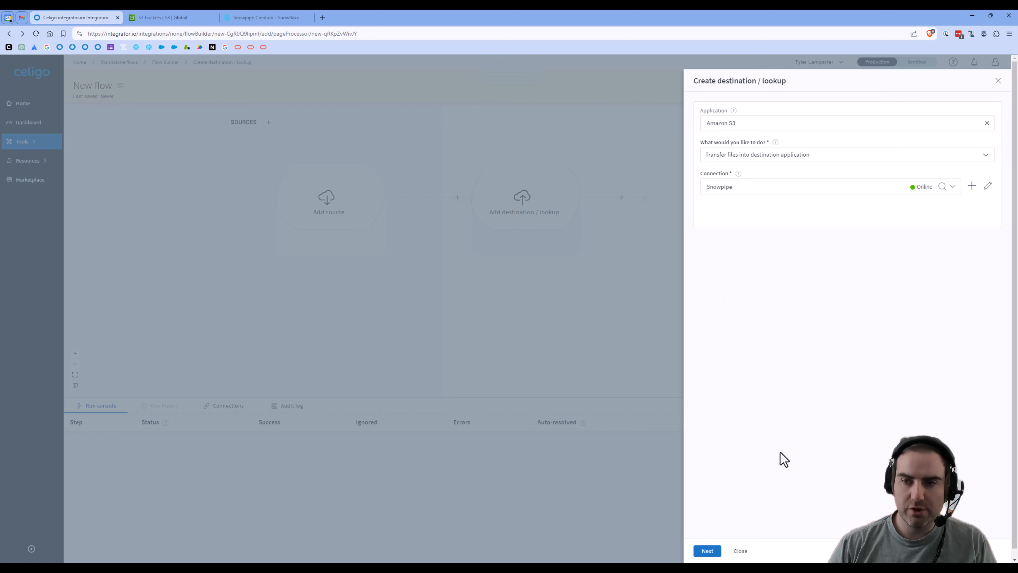
# Step: Name the transfer 'Place file' and set its file type to JSON
pyautogui.click(714, 550)
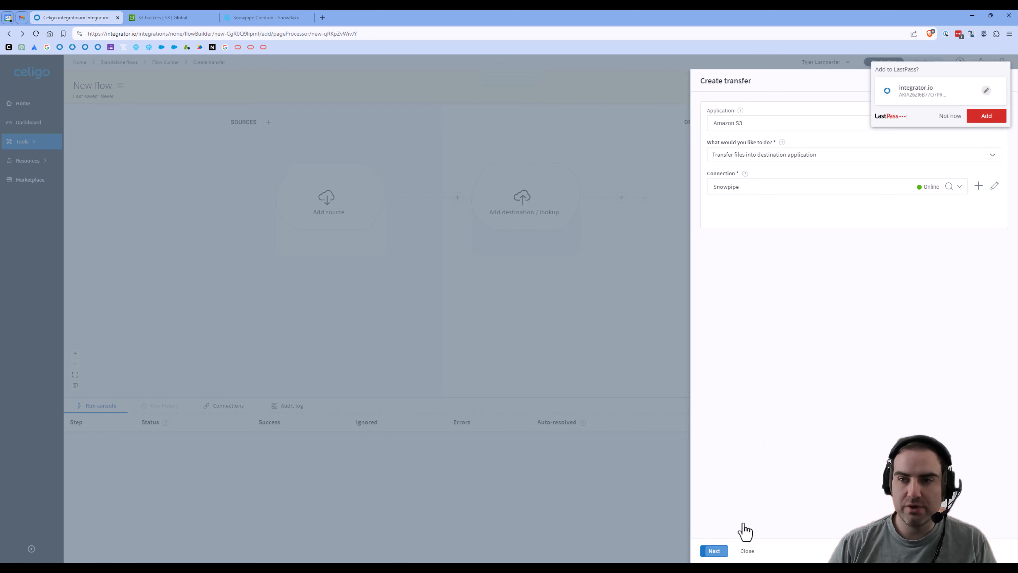
pyautogui.click(949, 117)
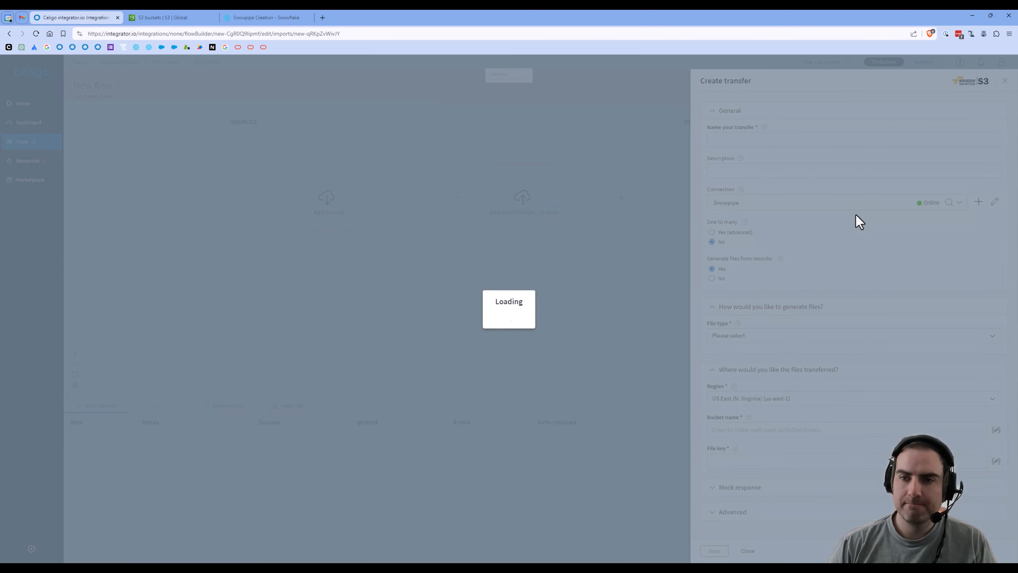
pyautogui.click(759, 142)
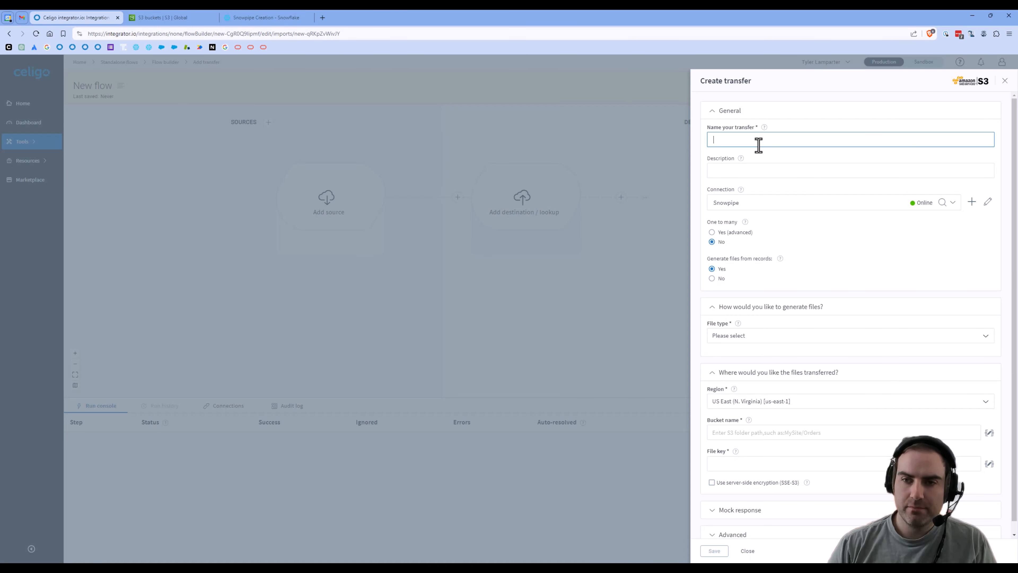
pyautogui.write('Place file')
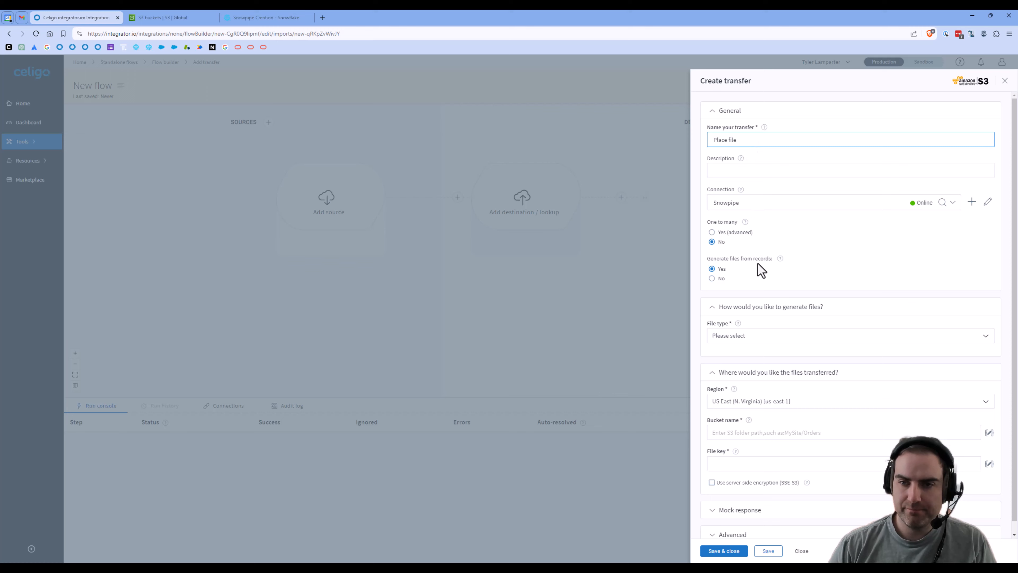
pyautogui.scroll(-1, 758, 265)
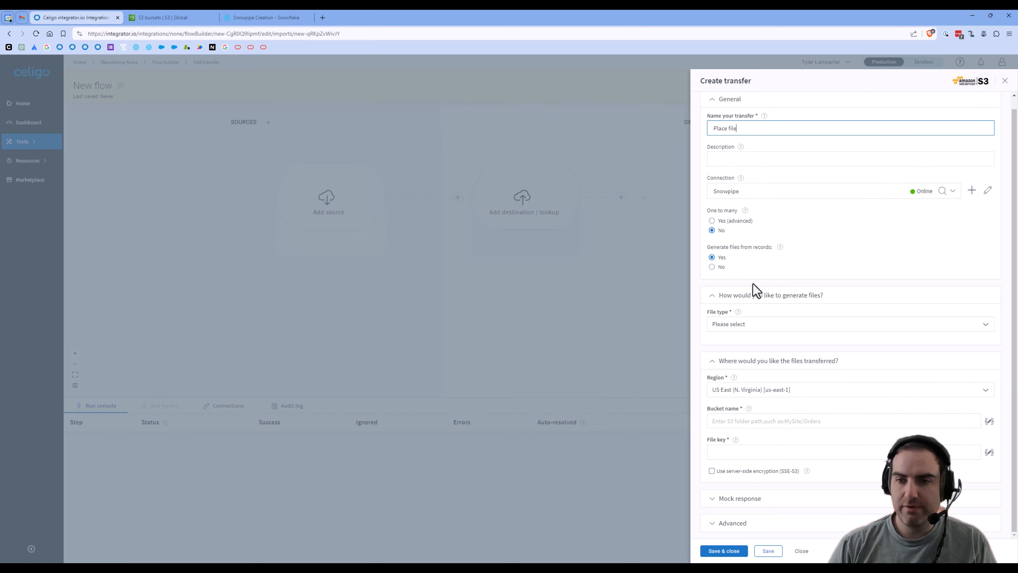
pyautogui.click(768, 323)
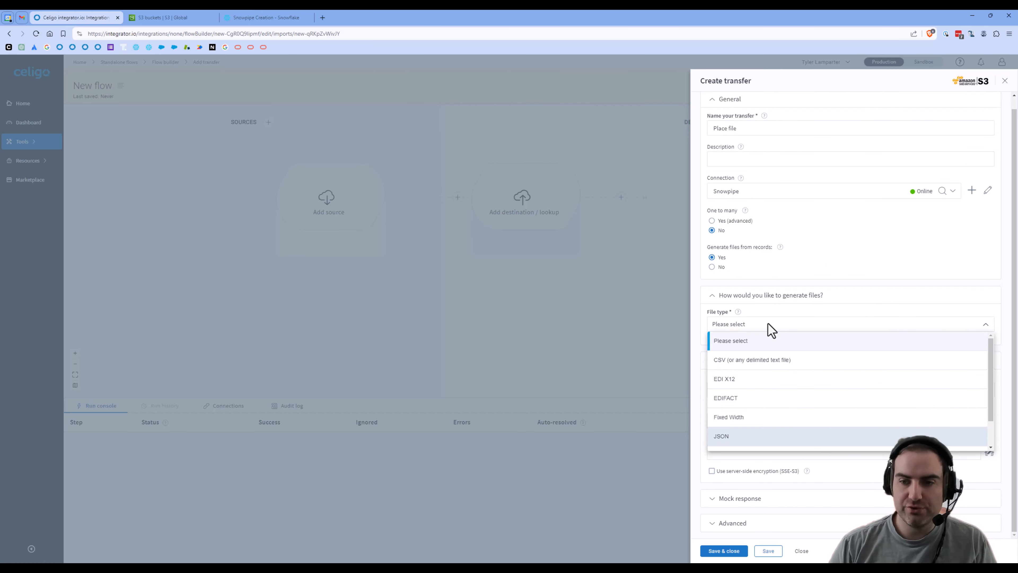
pyautogui.click(762, 437)
pyautogui.scroll(-2, 779, 414)
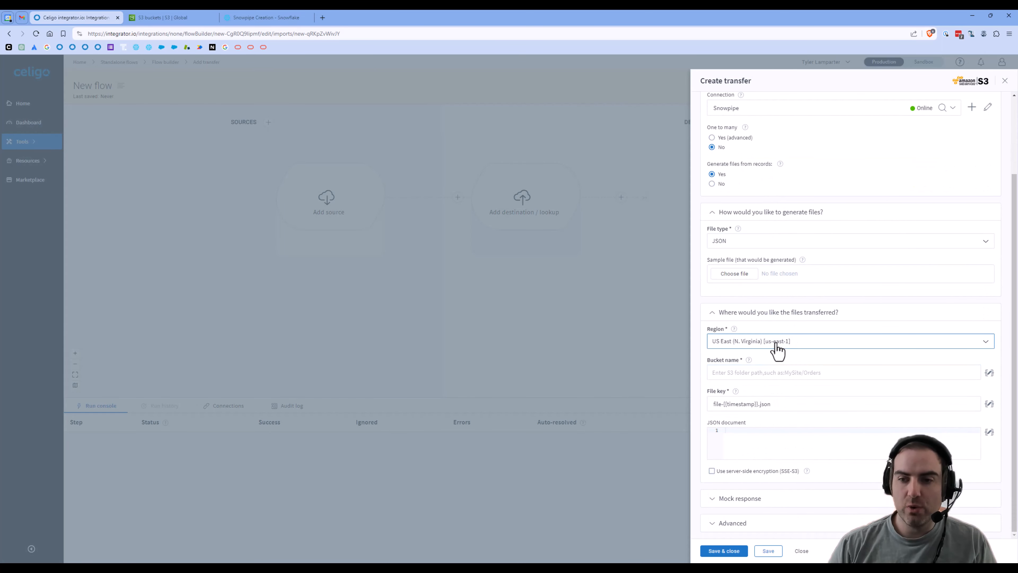
# Step: Enter celigo-labs-snowpipe as the destination bucket, checking it against the S3 bucket list
pyautogui.click(775, 374)
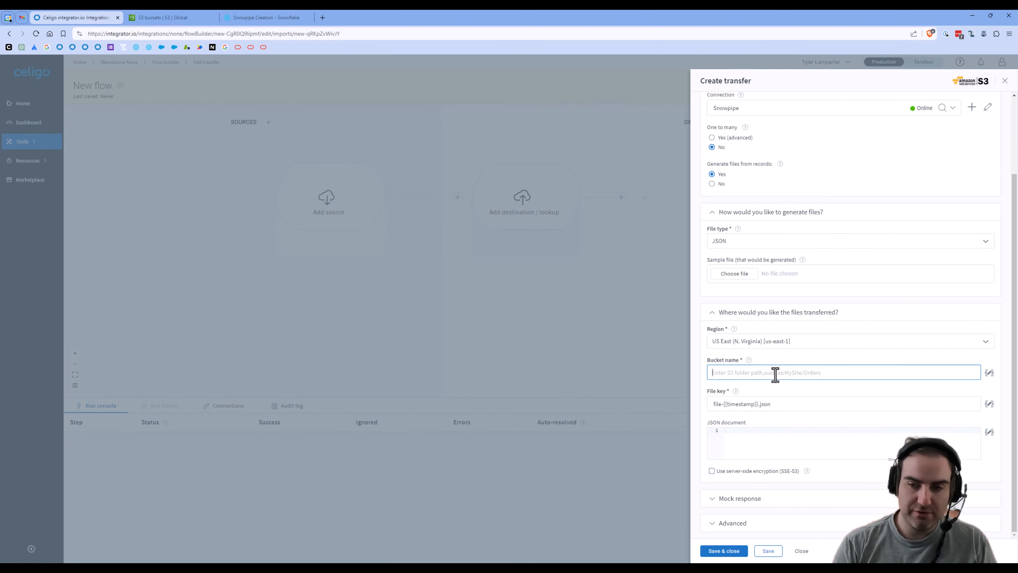
pyautogui.write('celigo-labs-snowpipe')
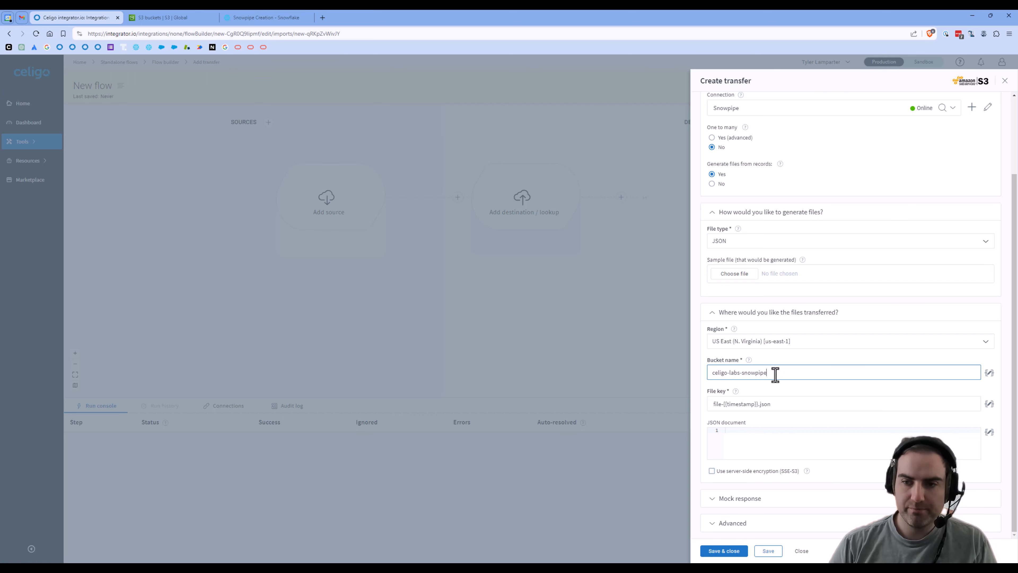
pyautogui.click(160, 18)
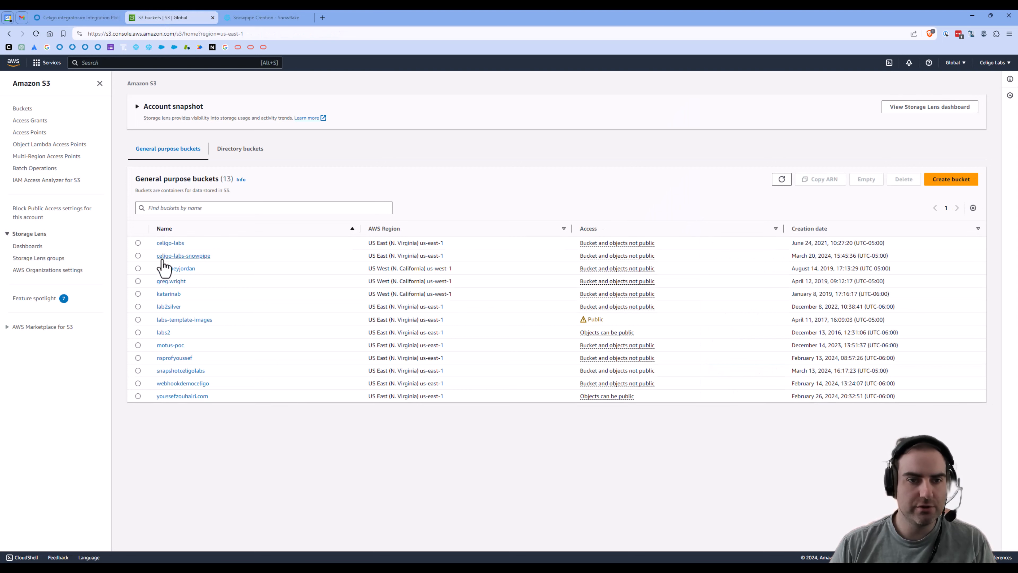
pyautogui.click(74, 18)
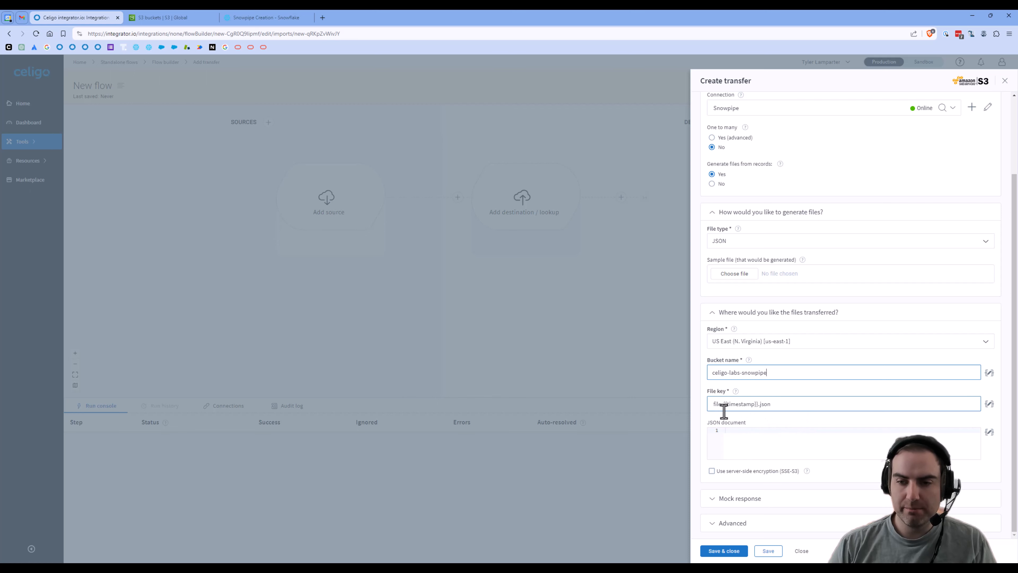
pyautogui.click(713, 403)
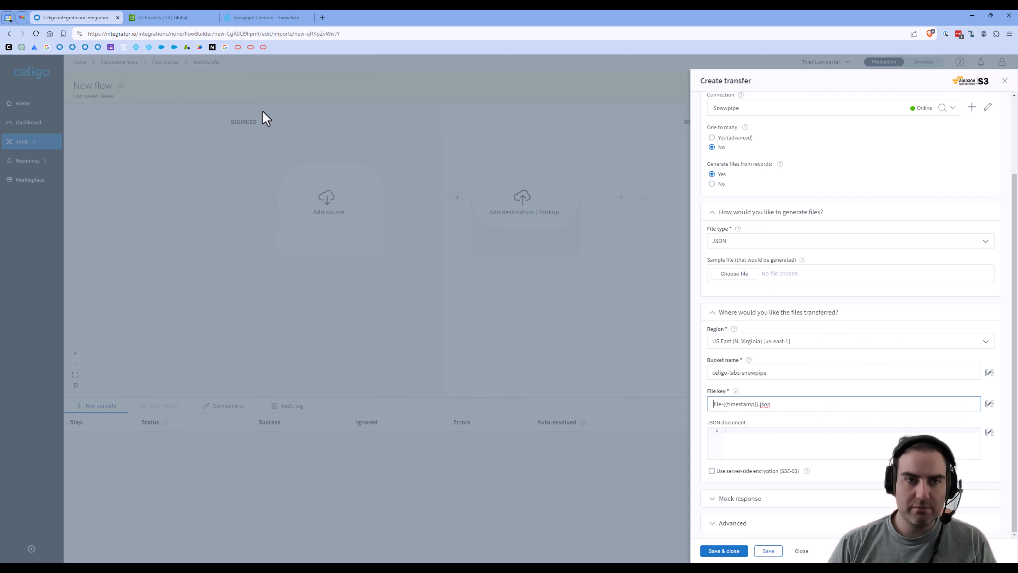
pyautogui.click(160, 17)
pyautogui.click(181, 256)
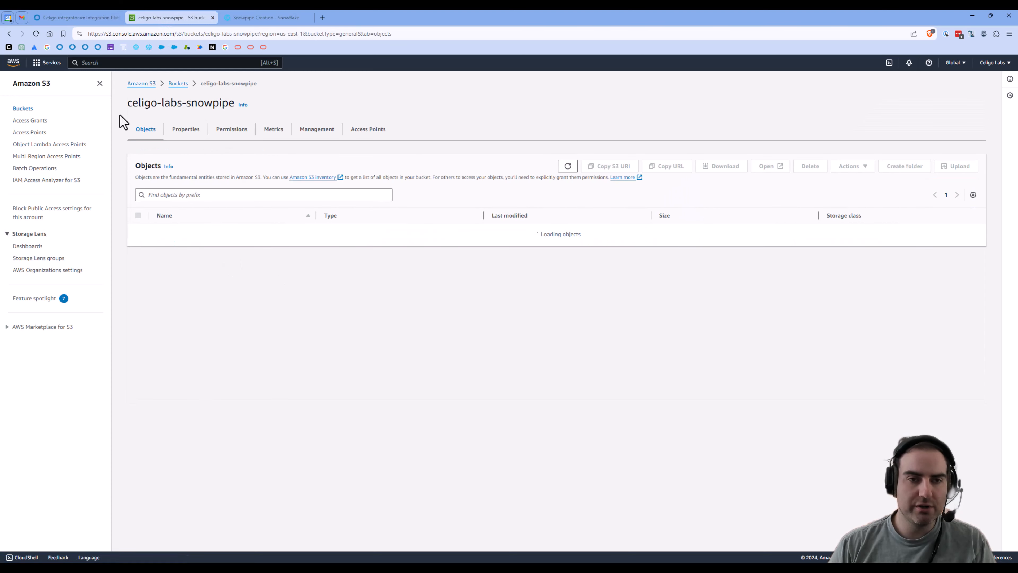
pyautogui.click(78, 18)
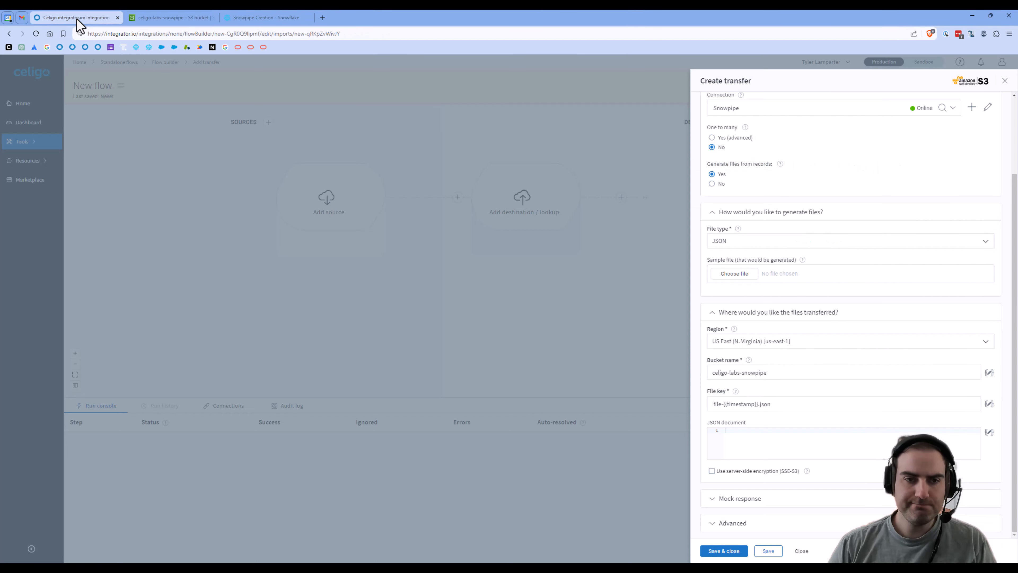
pyautogui.click(152, 17)
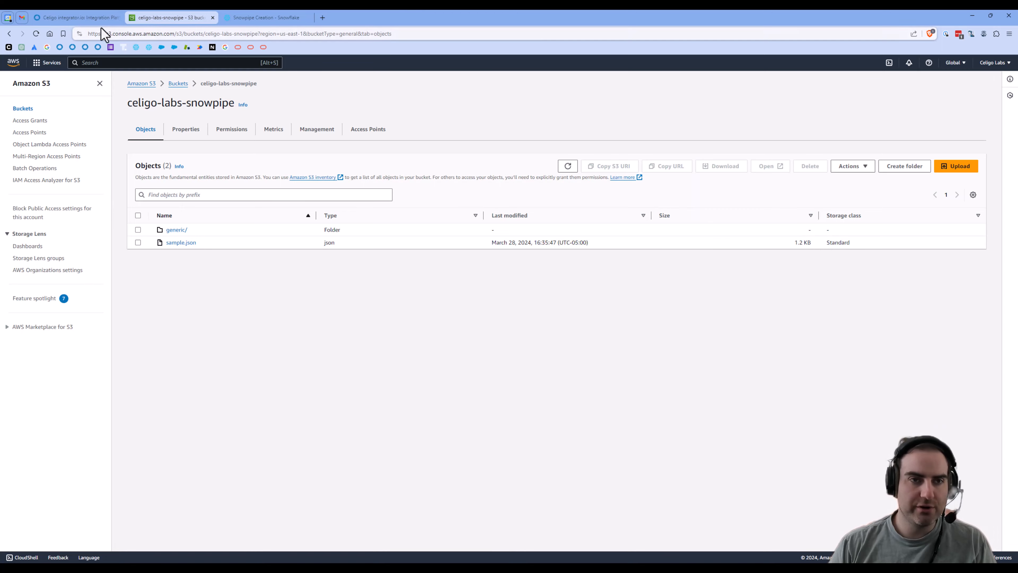
pyautogui.click(78, 18)
# Step: Set the file key to file-{{timestamp}}.json and save the transfer
pyautogui.click(713, 411)
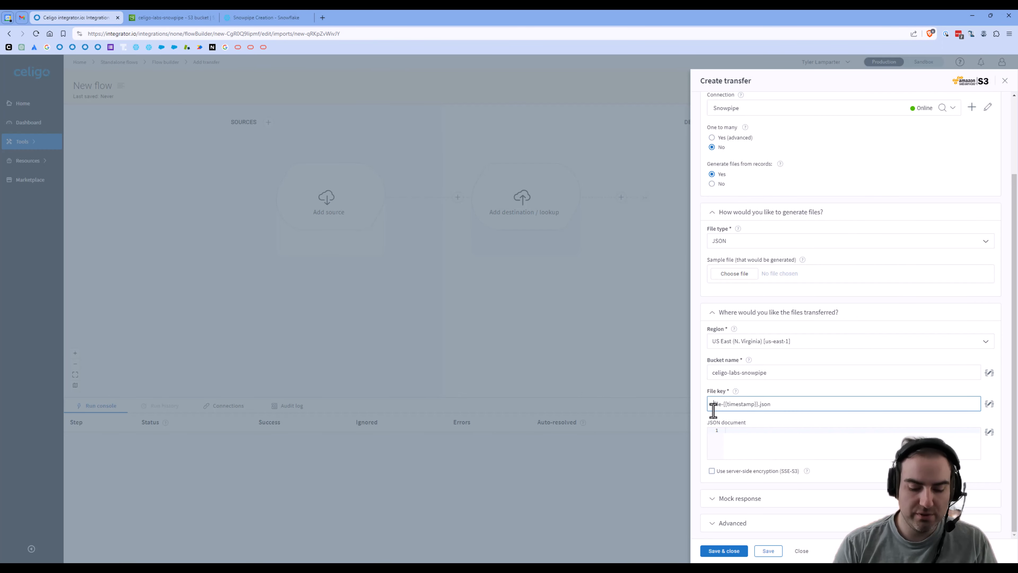
pyautogui.write('gene')
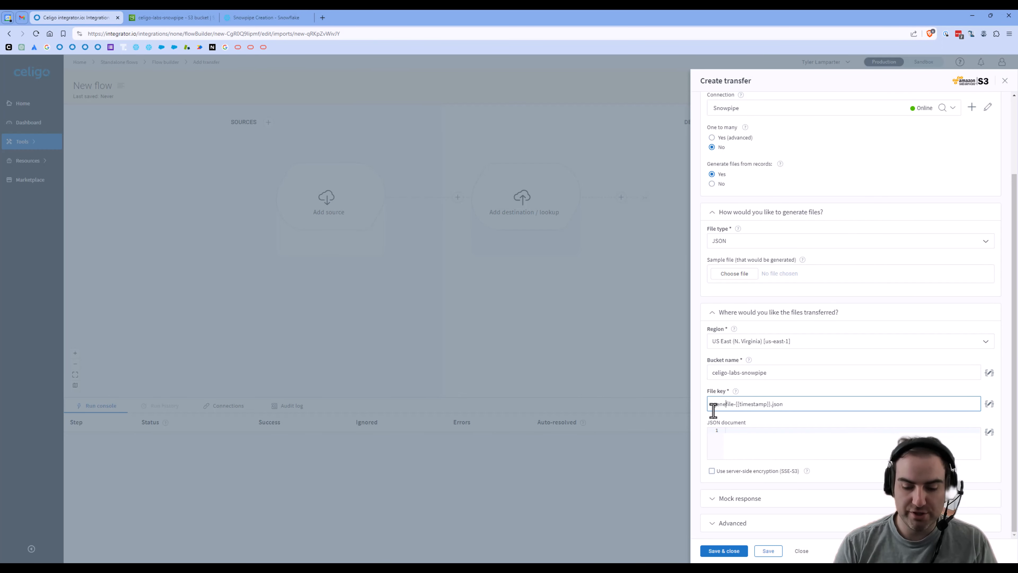
pyautogui.write('ric/')
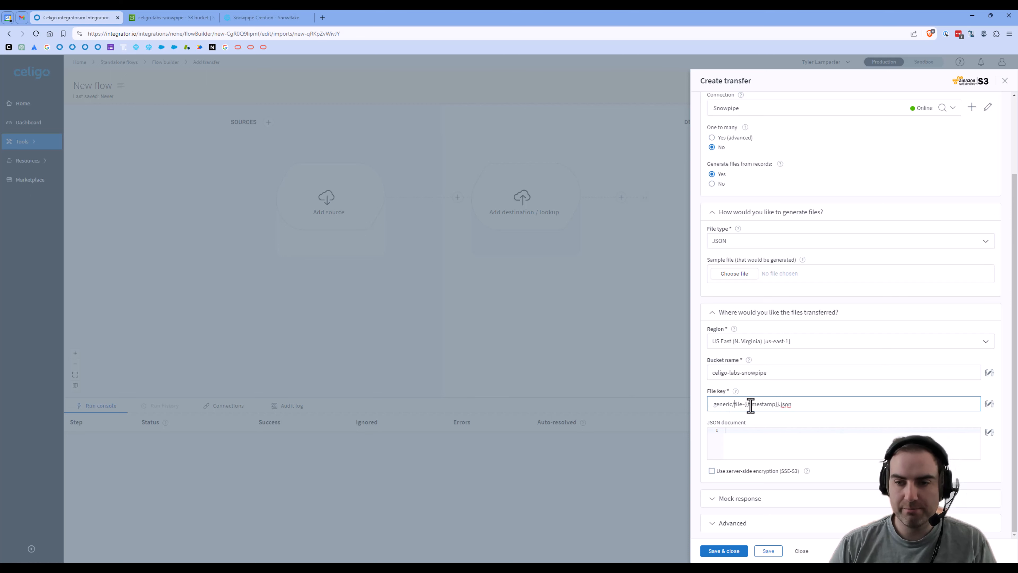
pyautogui.doubleClick(732, 404)
pyautogui.write('file')
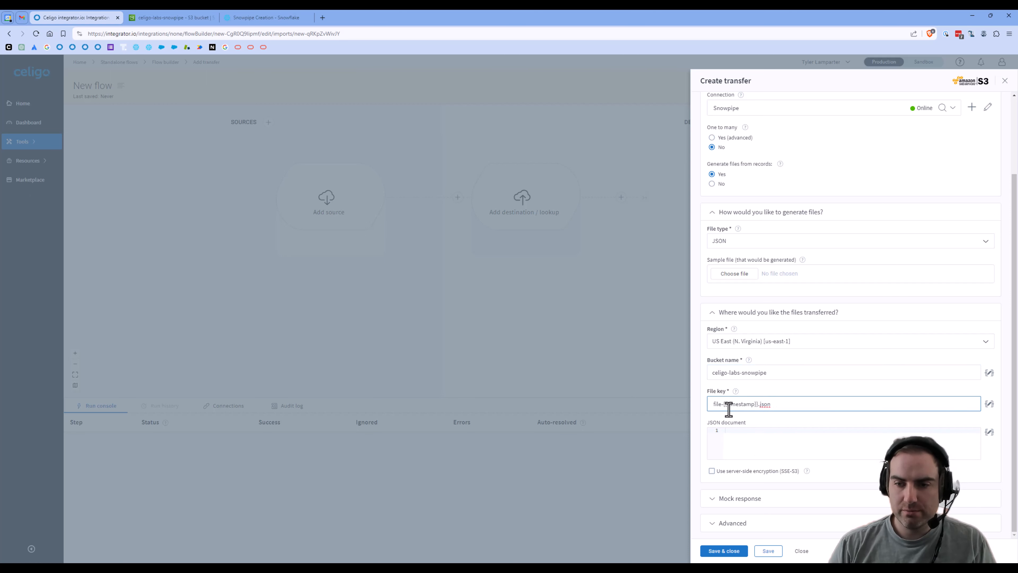
pyautogui.click(722, 553)
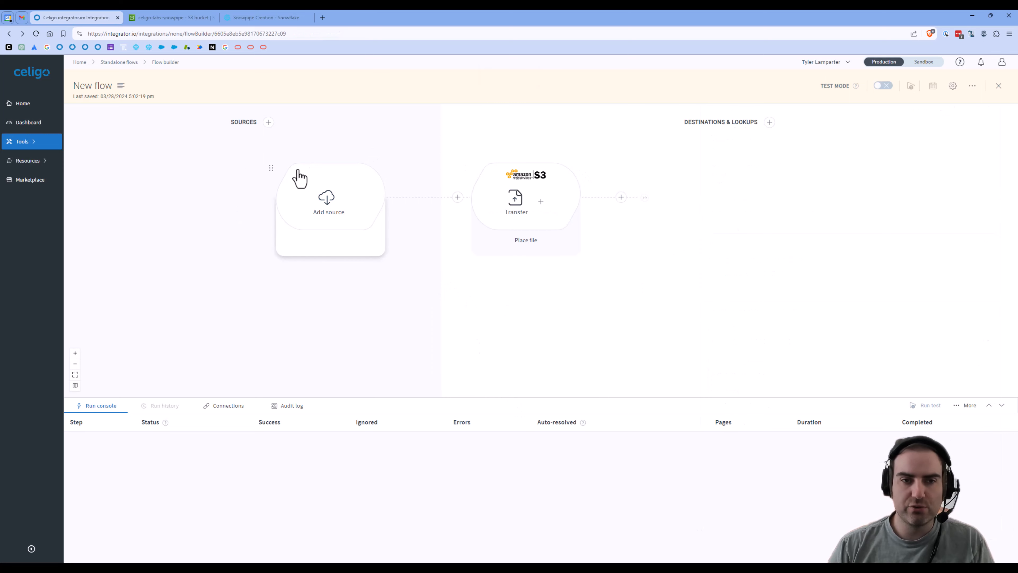
# Step: Add Shopify as the source, exporting records via the Shopify - Celigo Labs connection
pyautogui.click(326, 203)
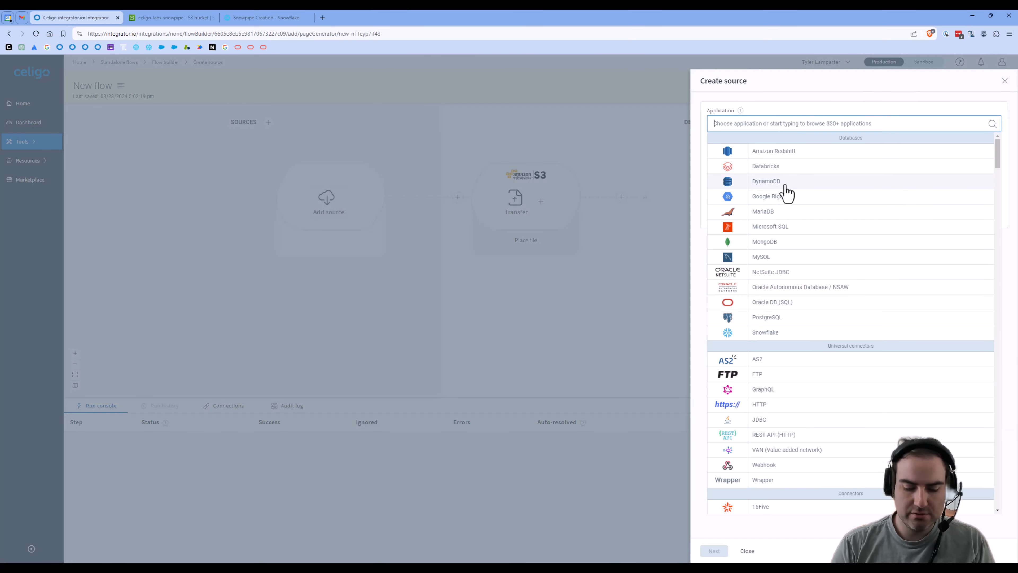
pyautogui.write('shop')
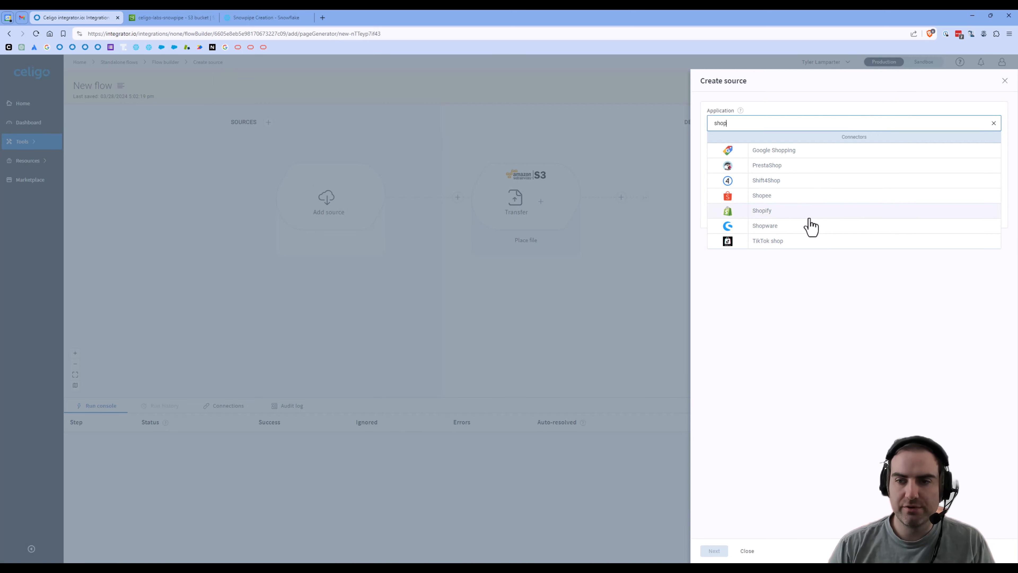
pyautogui.click(810, 216)
pyautogui.click(813, 156)
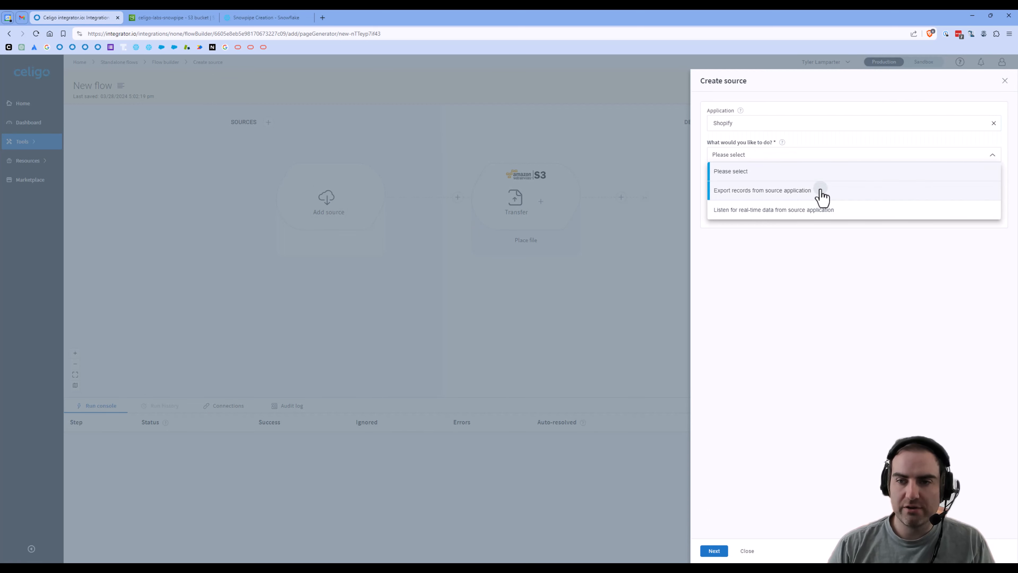
pyautogui.click(821, 196)
pyautogui.click(822, 187)
pyautogui.click(803, 210)
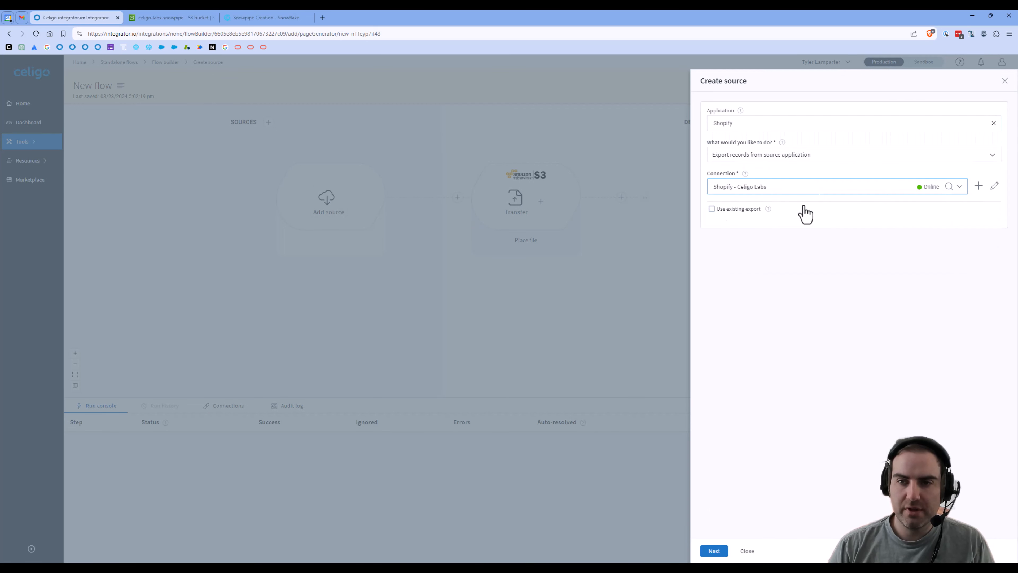
pyautogui.click(714, 550)
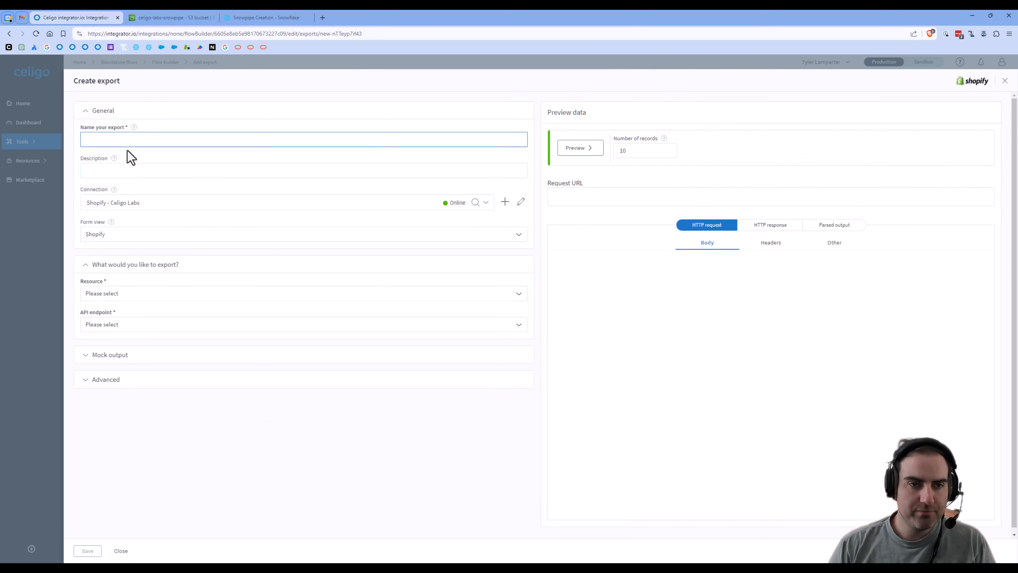
# Step: Name the export 'Get orders' with resource Orders : Order and endpoint Retrieve a list of Orders
pyautogui.write('Get ')
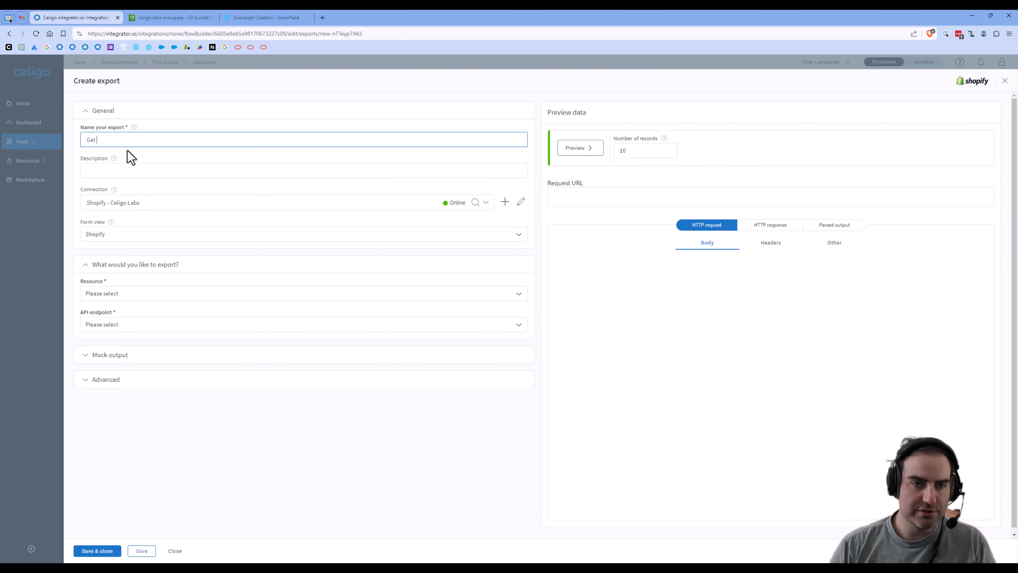
pyautogui.write('order')
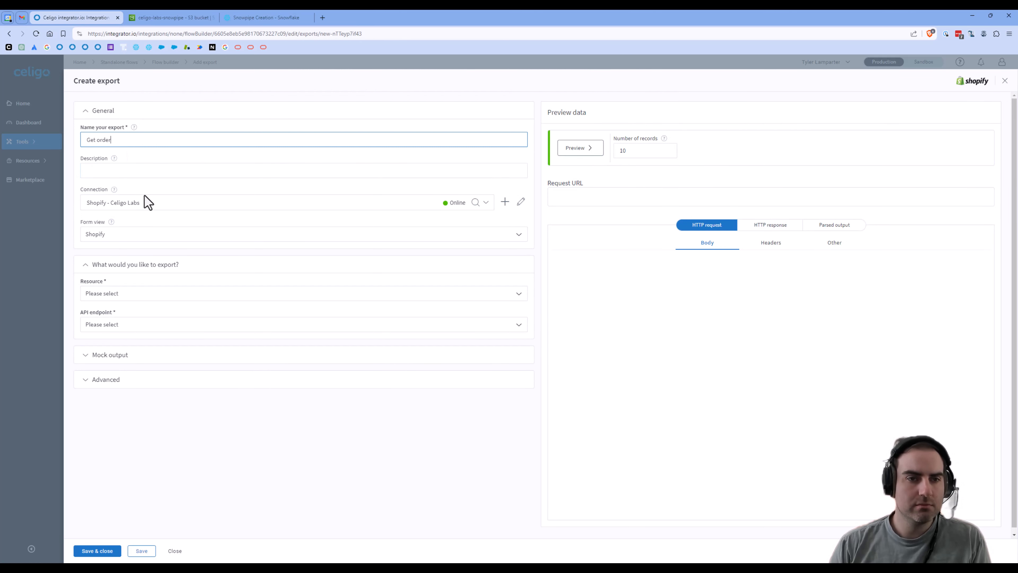
pyautogui.write('s')
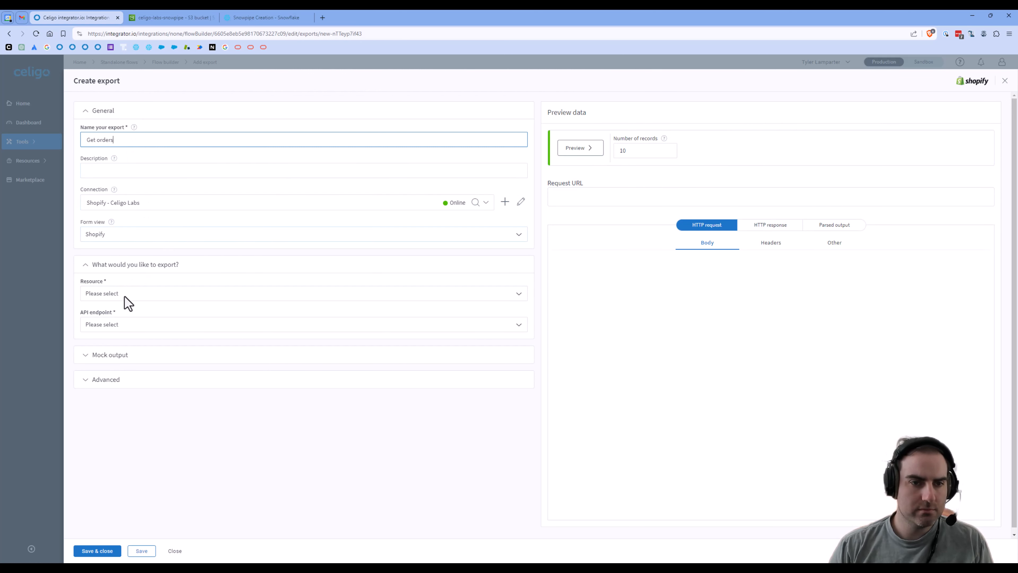
pyautogui.click(132, 292)
pyautogui.scroll(-5, 143, 336)
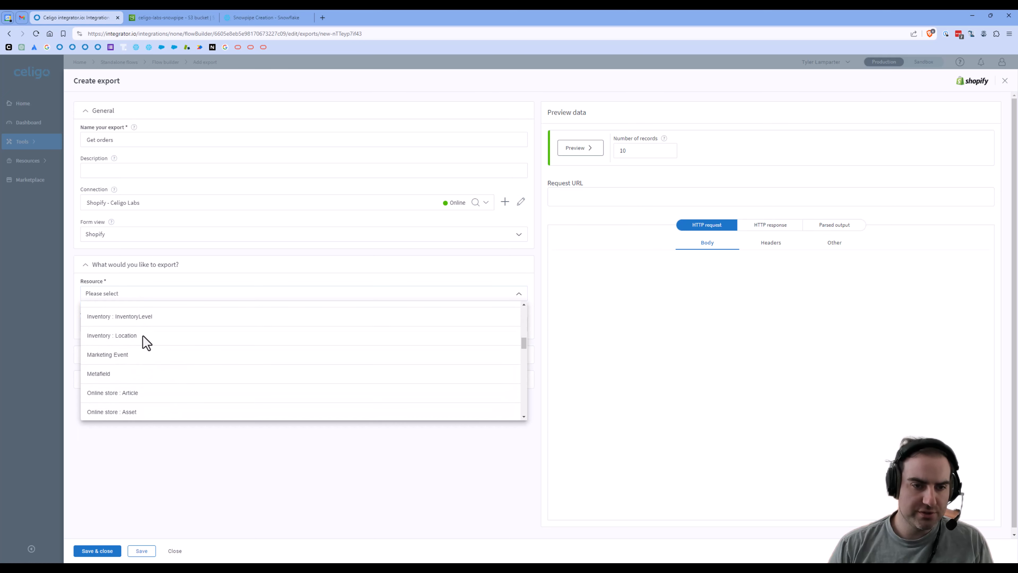
pyautogui.scroll(-8, 143, 336)
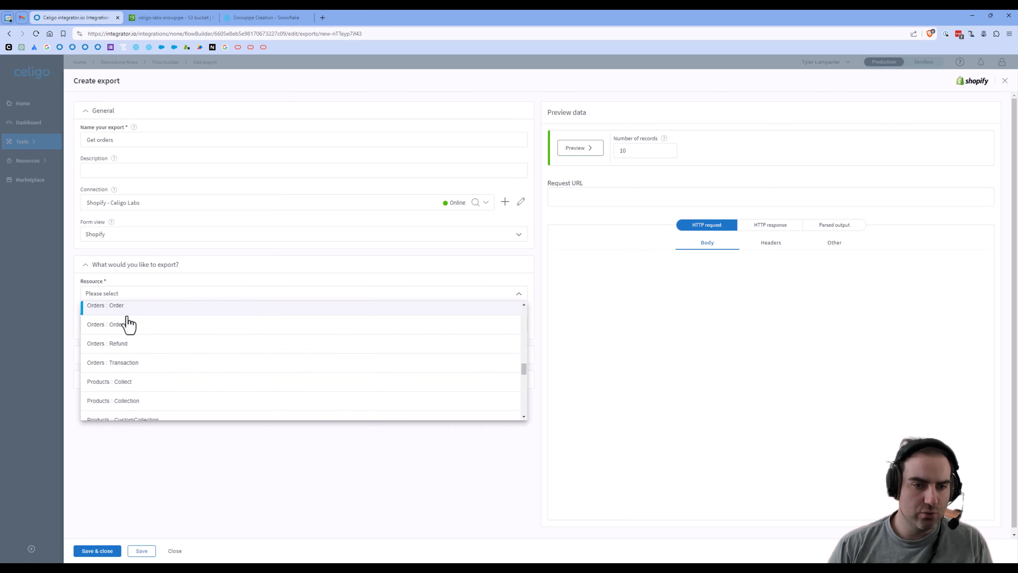
pyautogui.click(128, 324)
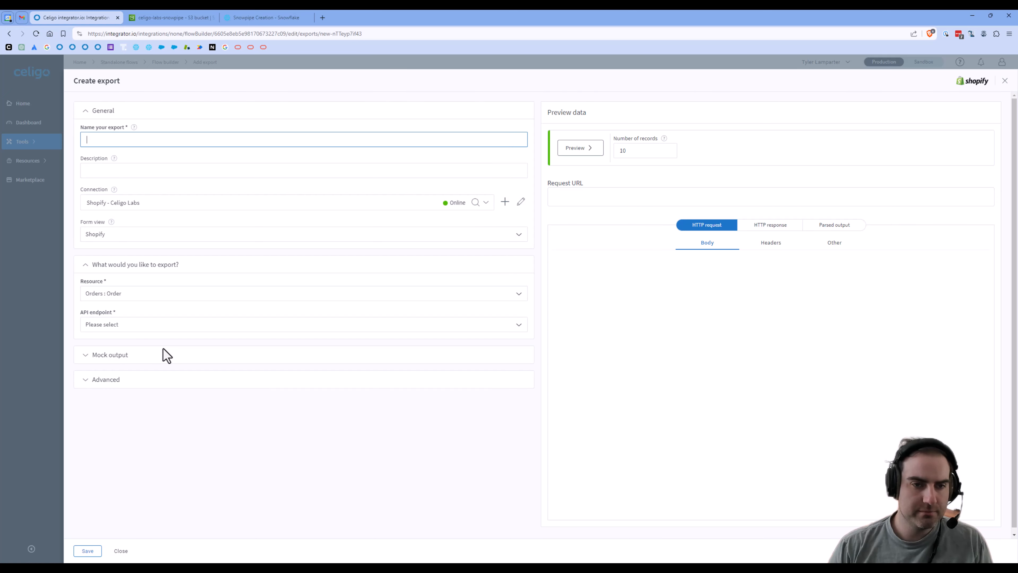
pyautogui.click(154, 324)
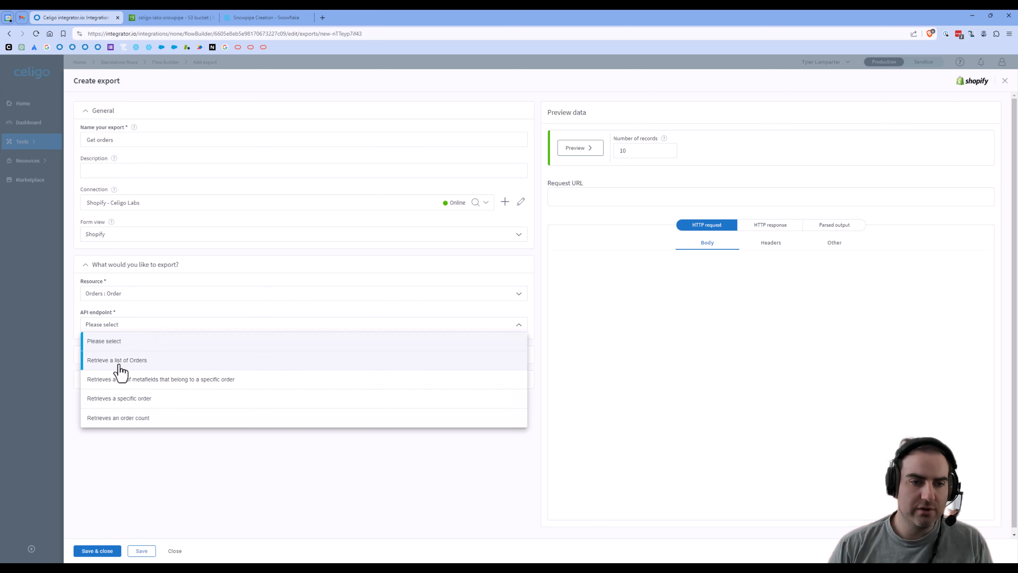
pyautogui.click(139, 363)
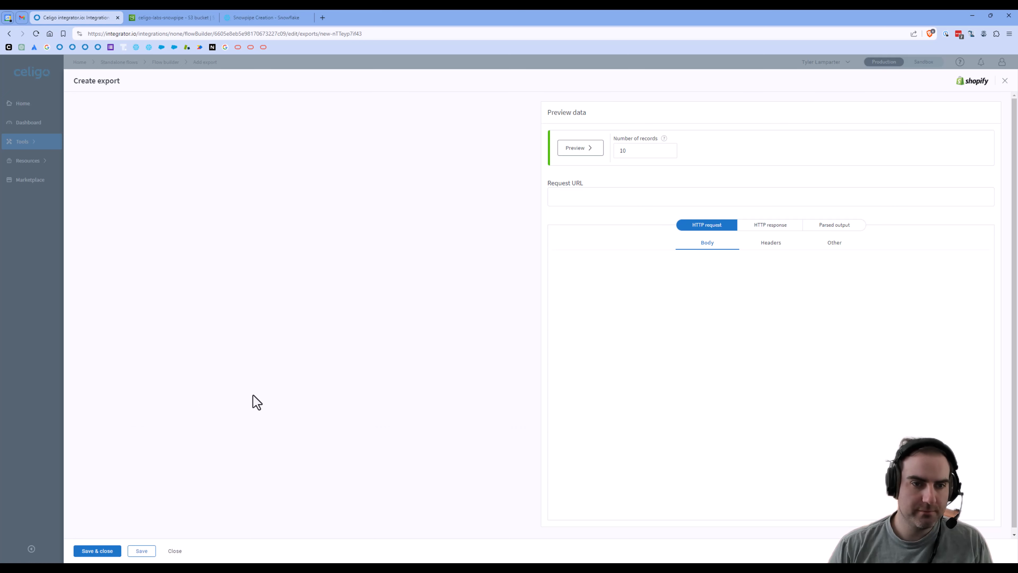
# Step: Preview the returned order records and save the export
pyautogui.click(577, 149)
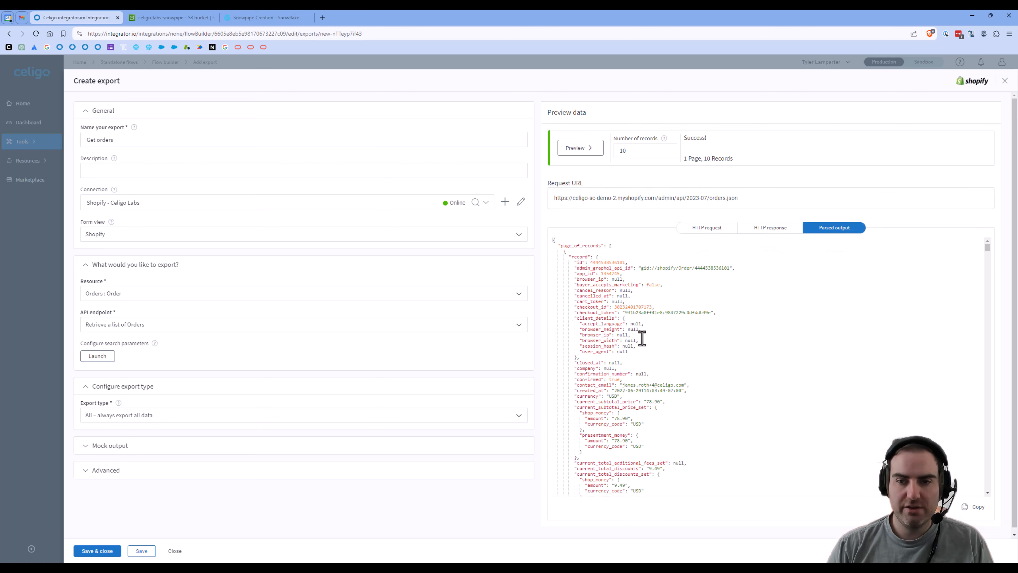
pyautogui.moveTo(591, 254); pyautogui.dragTo(618, 435)
pyautogui.scroll(-5, 614, 434)
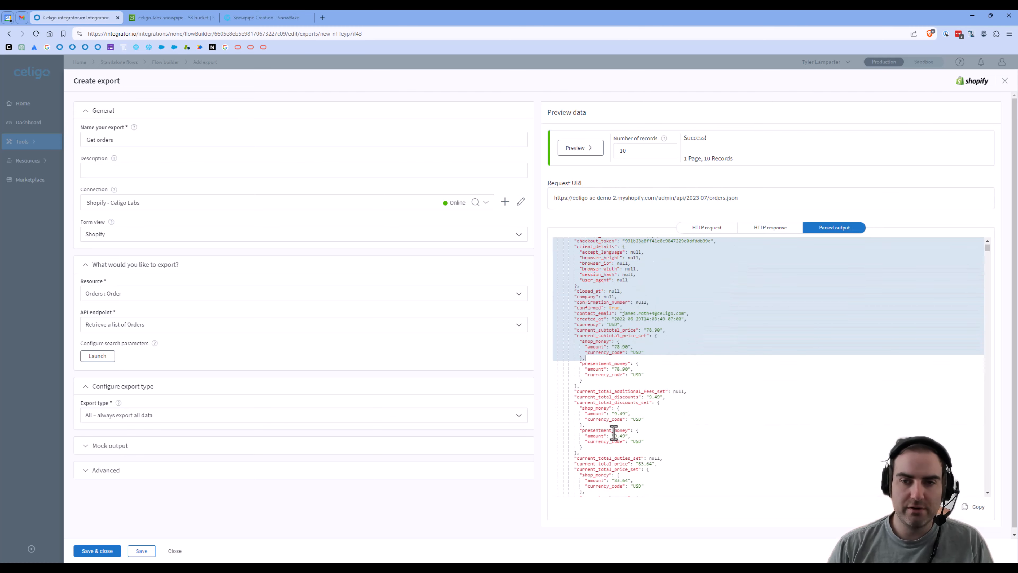
pyautogui.click(632, 362)
pyautogui.click(101, 552)
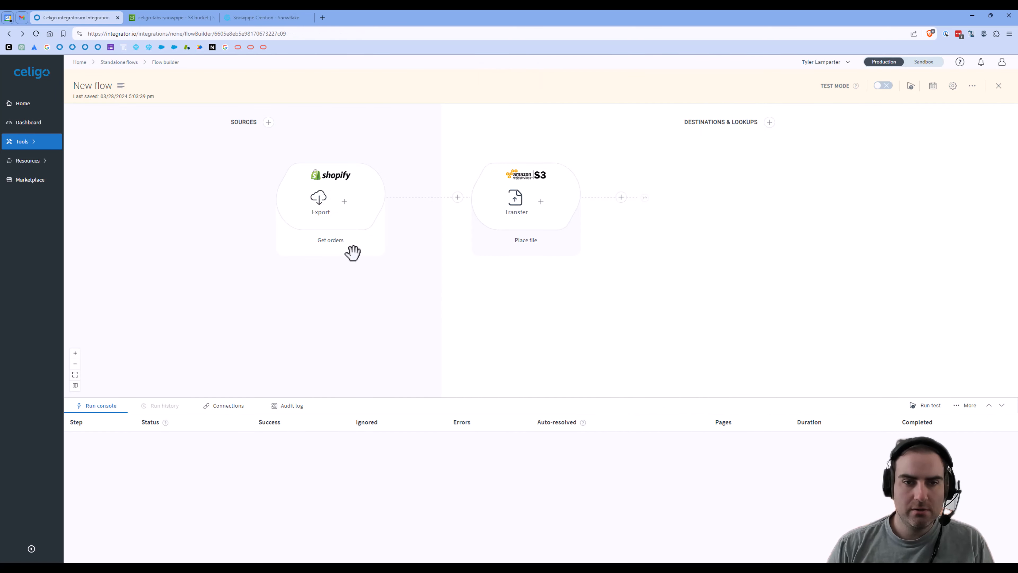
# Step: Retitle 'New flow' as 'Shopify to S3' and switch the flow on, confirming Enable
pyautogui.click(92, 86)
pyautogui.hotkey('ctrl', 'a')
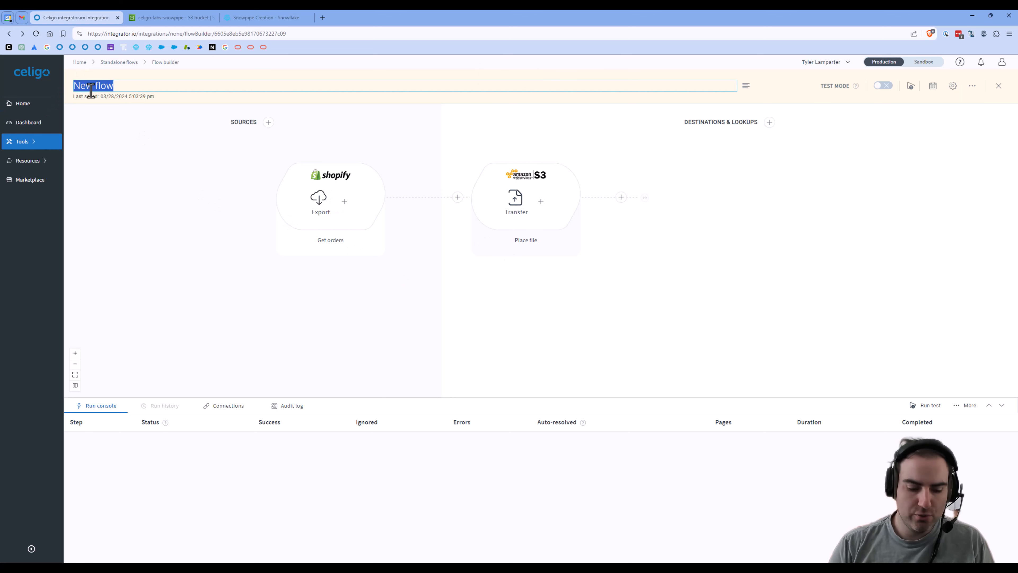
pyautogui.write('Shopify to S')
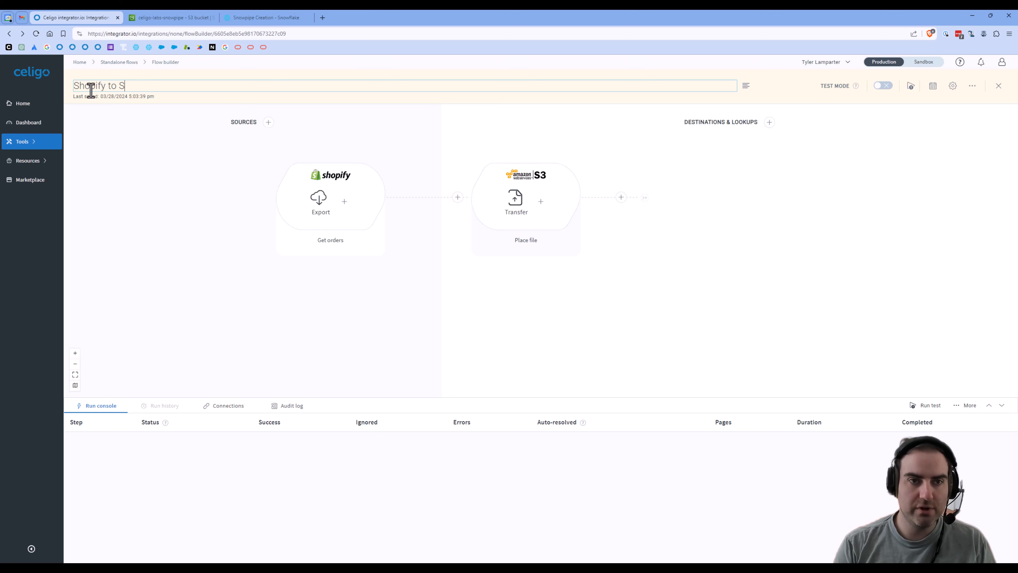
pyautogui.write('2')
pyautogui.press('BackSpace')
pyautogui.write('3')
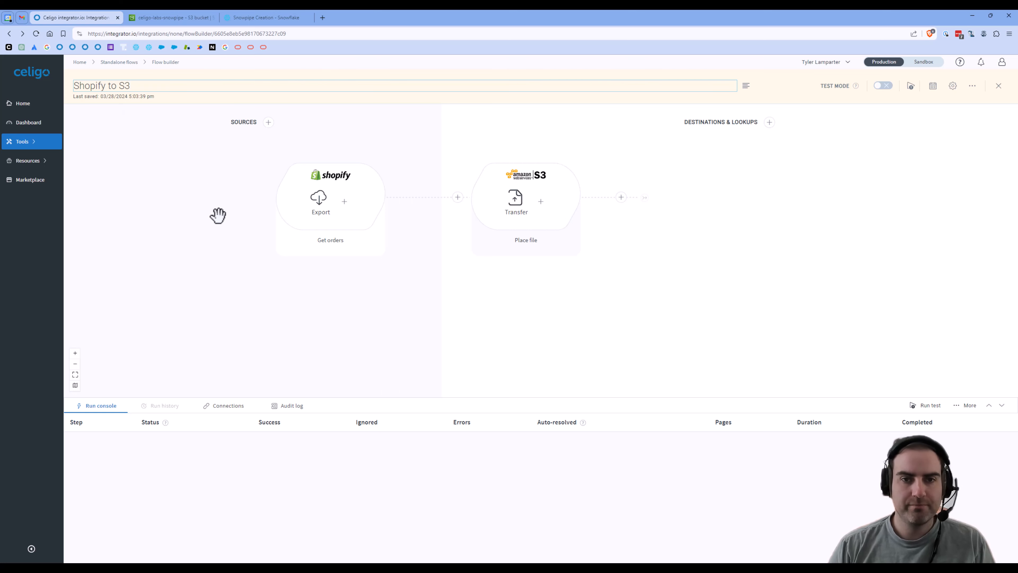
pyautogui.press('Return')
pyautogui.click(884, 85)
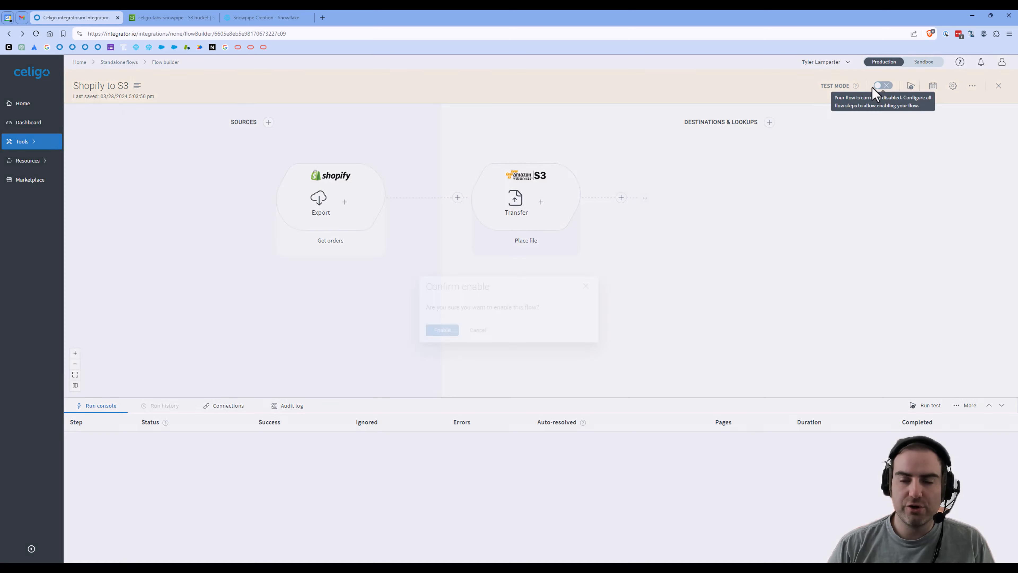
pyautogui.click(441, 330)
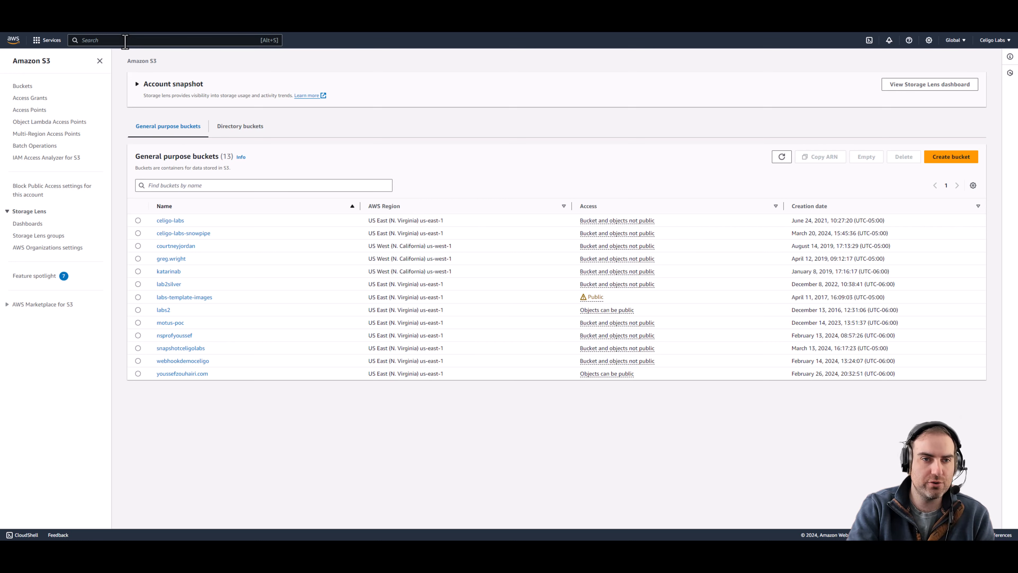
# Step: Start a new IAM policy and paste the S3 access policy into the JSON editor
pyautogui.write('iam')
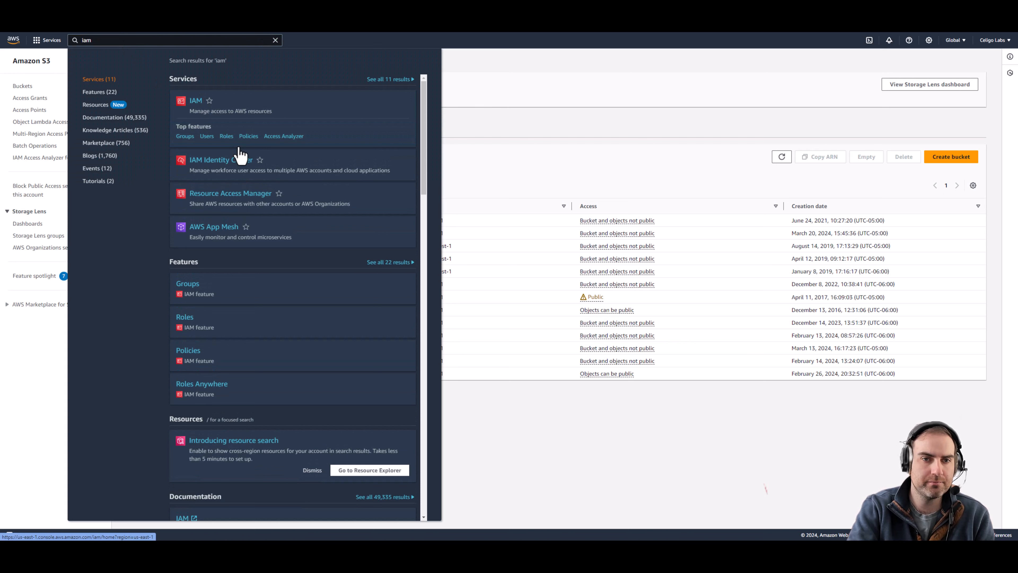
pyautogui.click(240, 160)
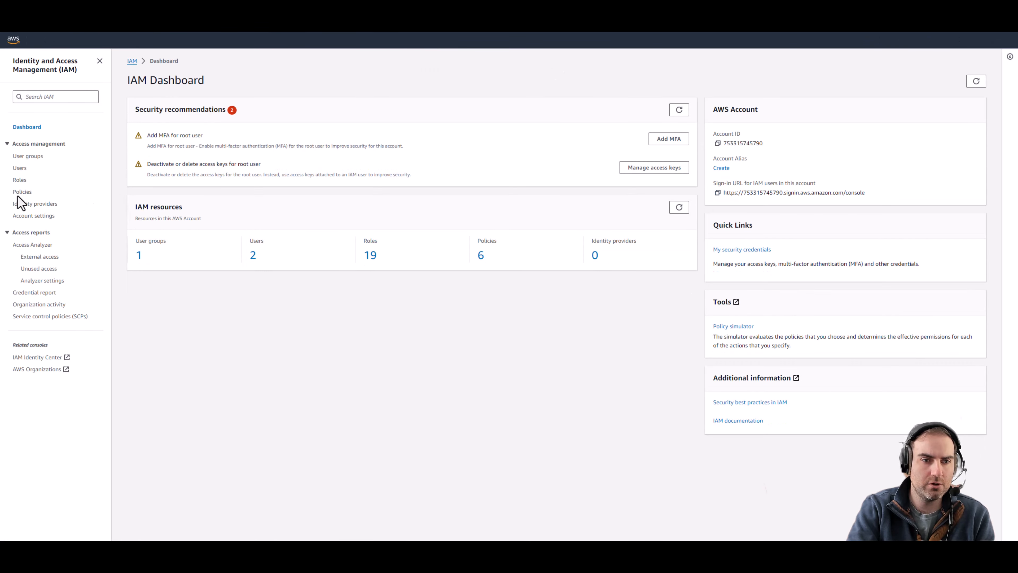
pyautogui.click(22, 193)
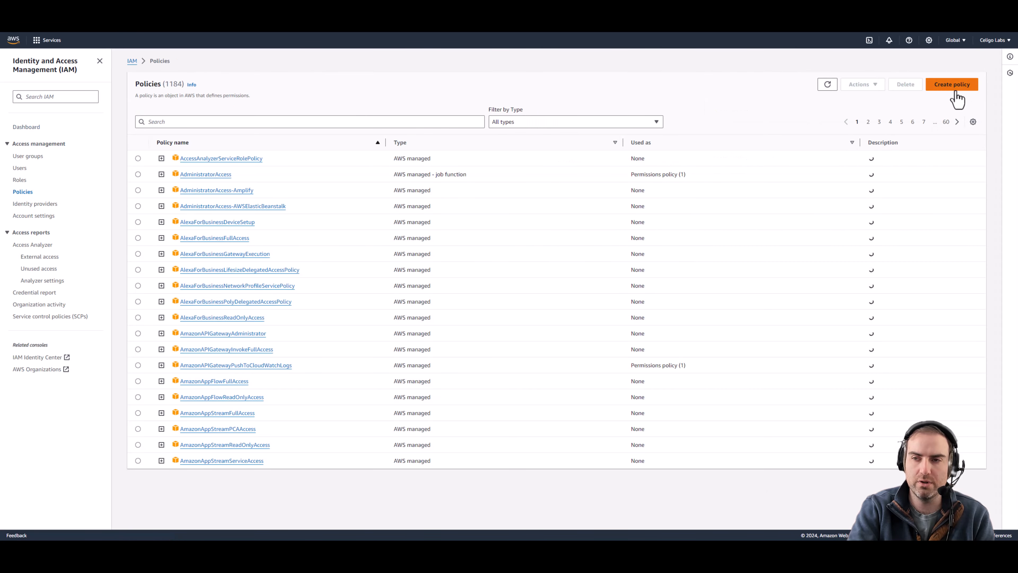
pyautogui.click(950, 86)
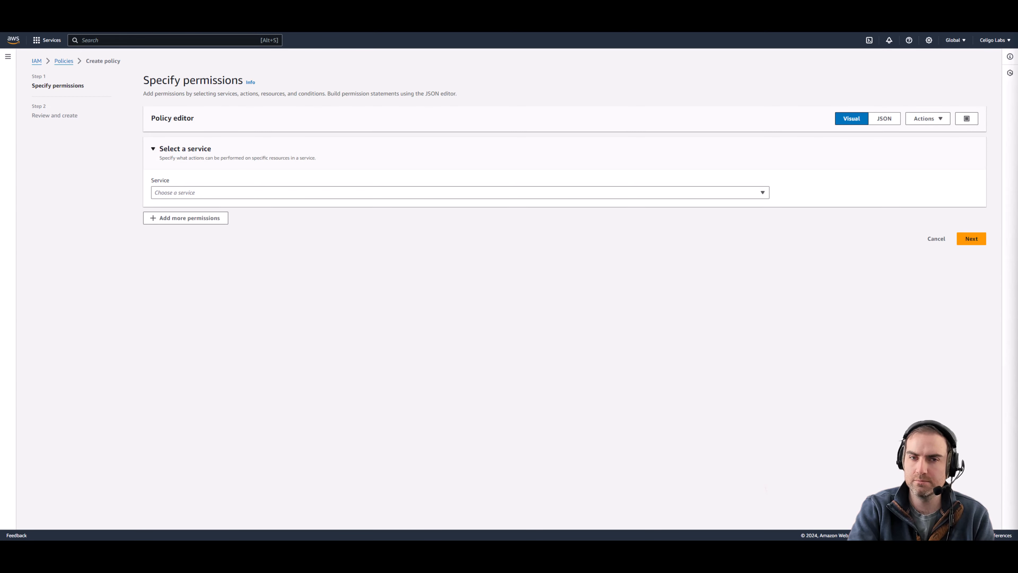
pyautogui.click(879, 120)
pyautogui.click(231, 248)
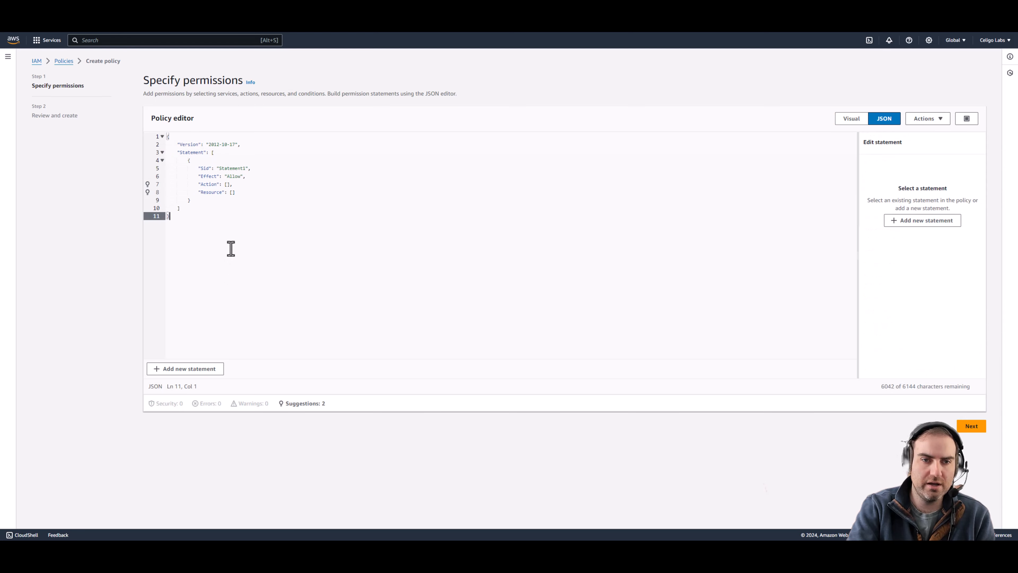
pyautogui.hotkey('ctrl', 'a')
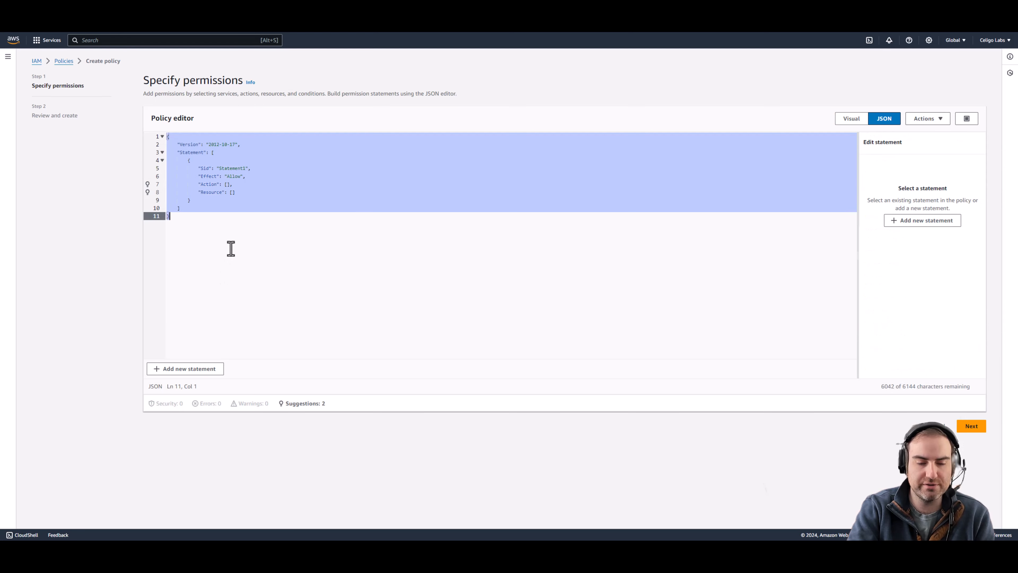
pyautogui.write('{     "Version": "2012-10-17",     "Statement": [         {             "Effect": "Allow",             "Action": [                 "s3:GetObject",                 "s3:GetObjectVersion"             ],             "Resource": "arn:aws:s3:::<bucket>/<prefix>/*"         },         {             "Effect": "Allow",             "Action": [                 "s3:ListBucket",                 "s3:GetBucketLocation"             ],             "Resource": "arn:aws:s3:::<bucket>",             "Condition": {                 "StringLike": {                     "s3:prefix": [                         "<prefix>/*"                     ]                 }             }         }     ] }')
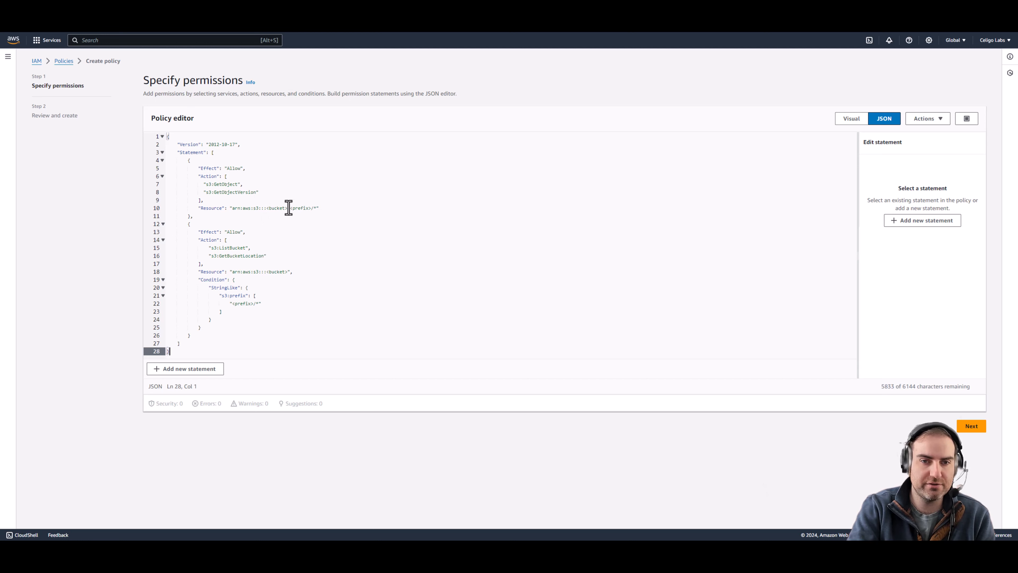
# Step: Replace the <bucket> and <prefix> placeholders with celigo-labs-snowpipe and *, then continue to review
pyautogui.moveTo(290, 208); pyautogui.dragTo(309, 210)
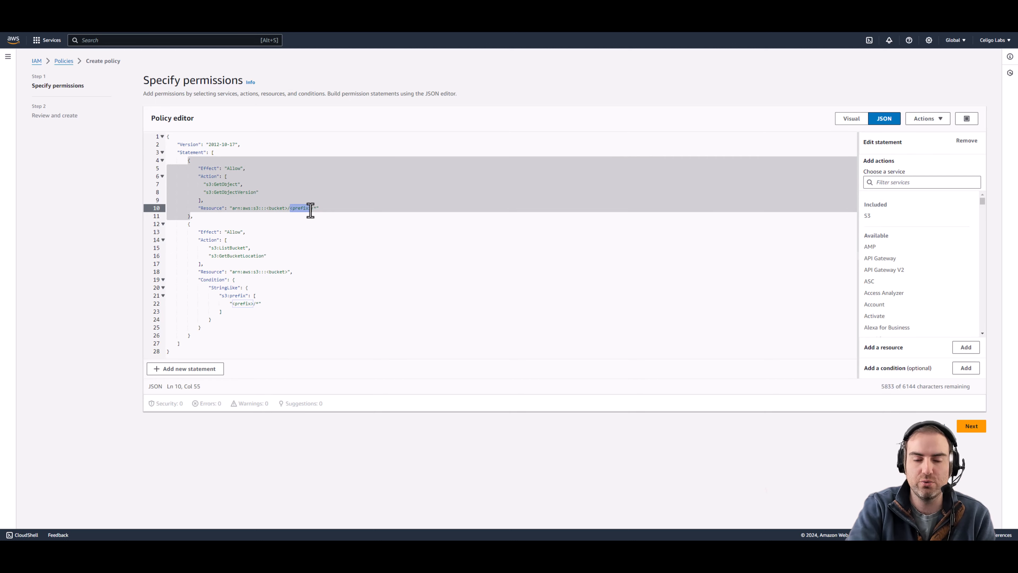
pyautogui.moveTo(310, 211); pyautogui.dragTo(311, 211)
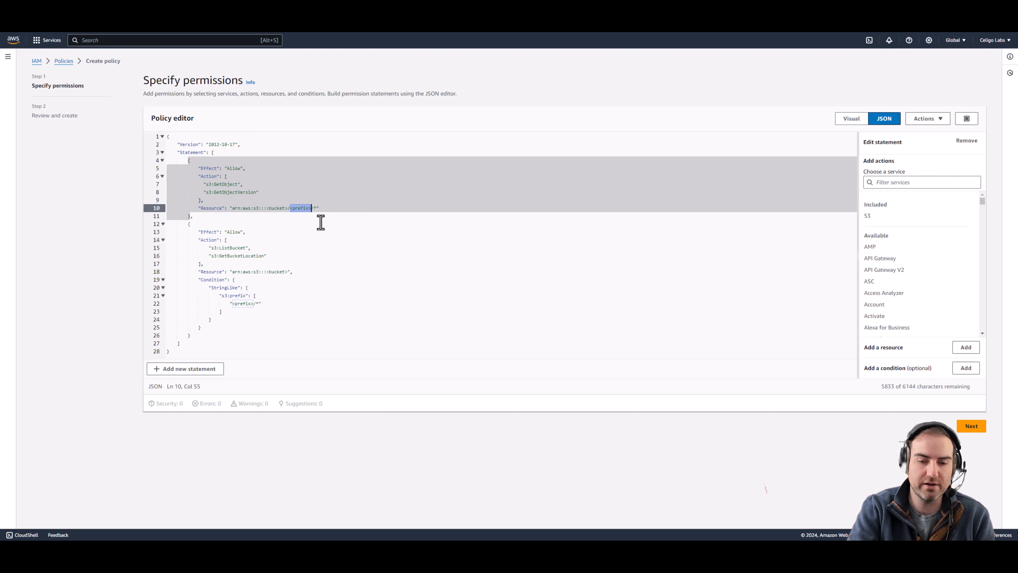
pyautogui.press('BackSpace')
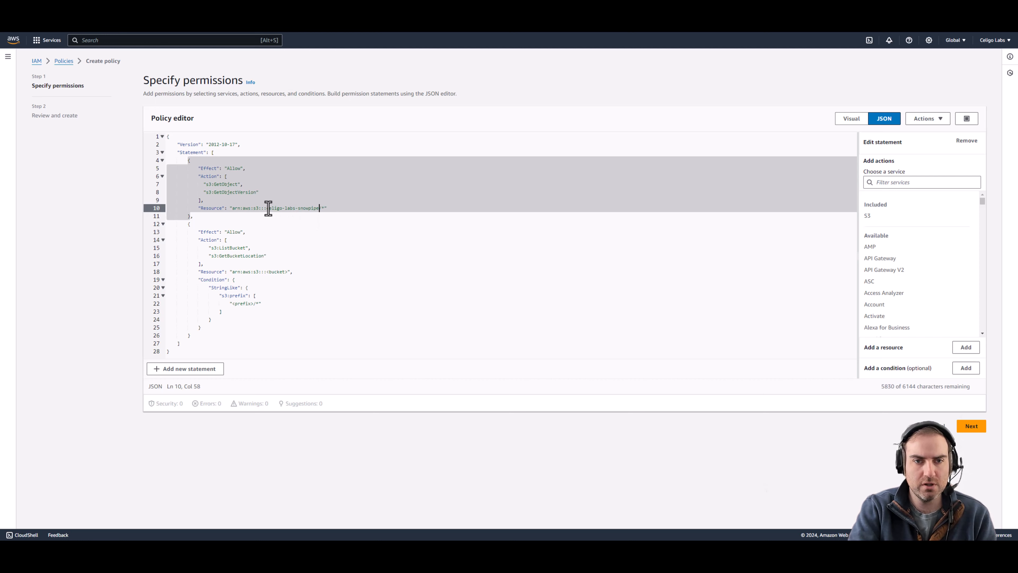
pyautogui.moveTo(267, 208); pyautogui.dragTo(319, 209)
pyautogui.hotkey('ctrl', 'c')
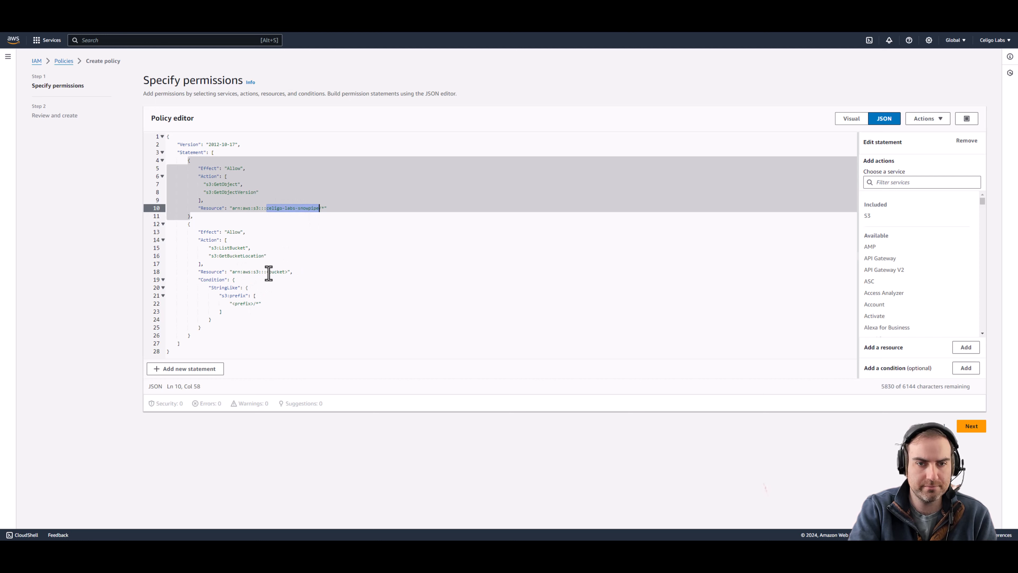
pyautogui.moveTo(267, 272); pyautogui.dragTo(289, 271)
pyautogui.hotkey('ctrl', 'v')
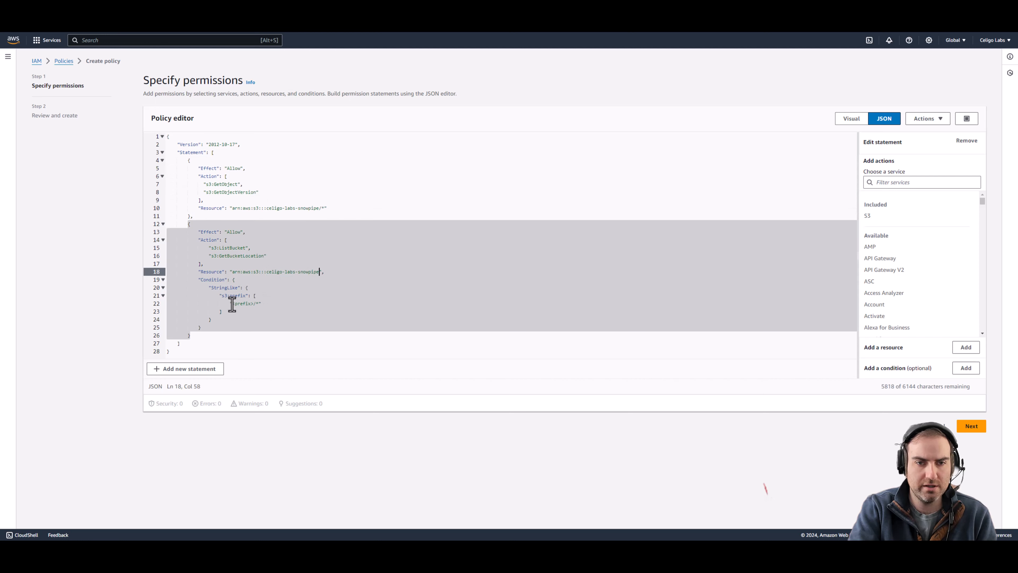
pyautogui.moveTo(233, 304); pyautogui.dragTo(254, 304)
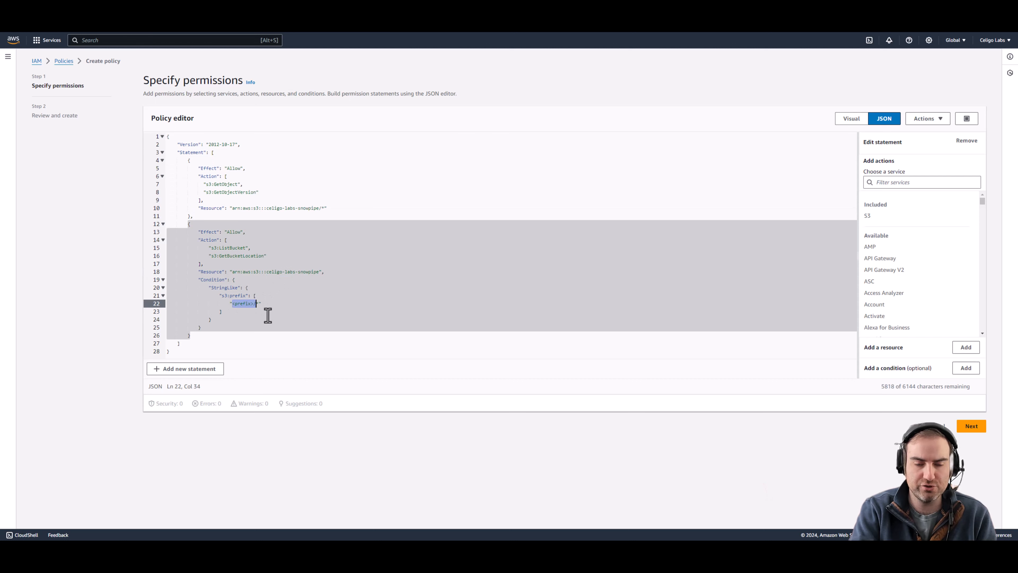
pyautogui.press('BackSpace')
pyautogui.click(290, 194)
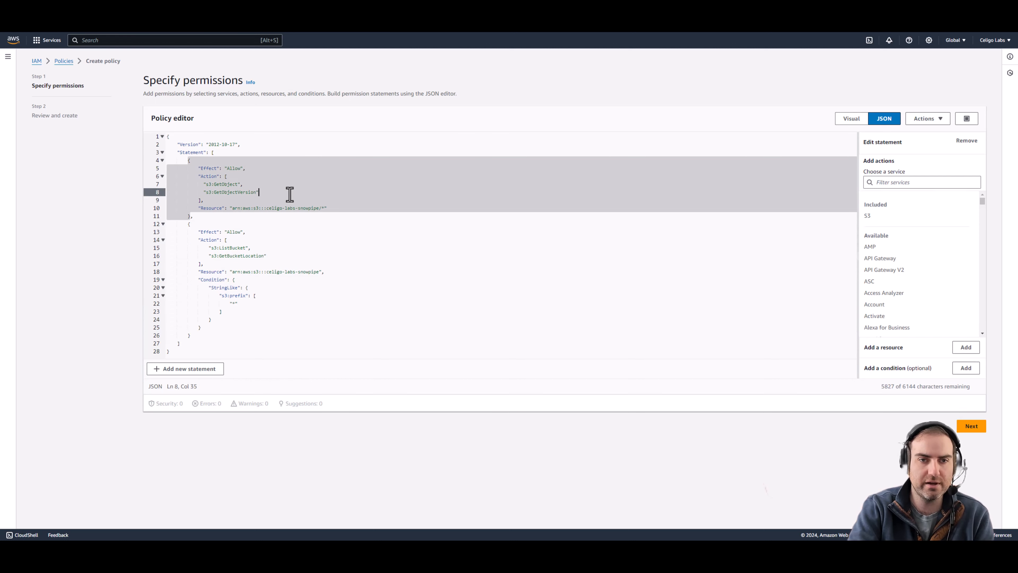
pyautogui.click(972, 426)
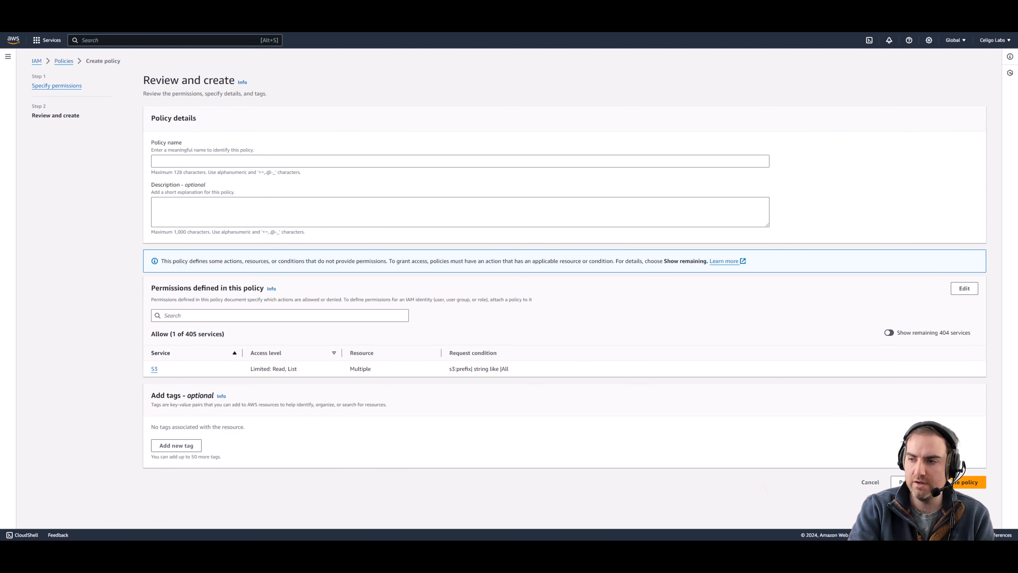
# Step: Name the policy celigo-labs-snowpipe-snowflake-access and create it
pyautogui.click(281, 159)
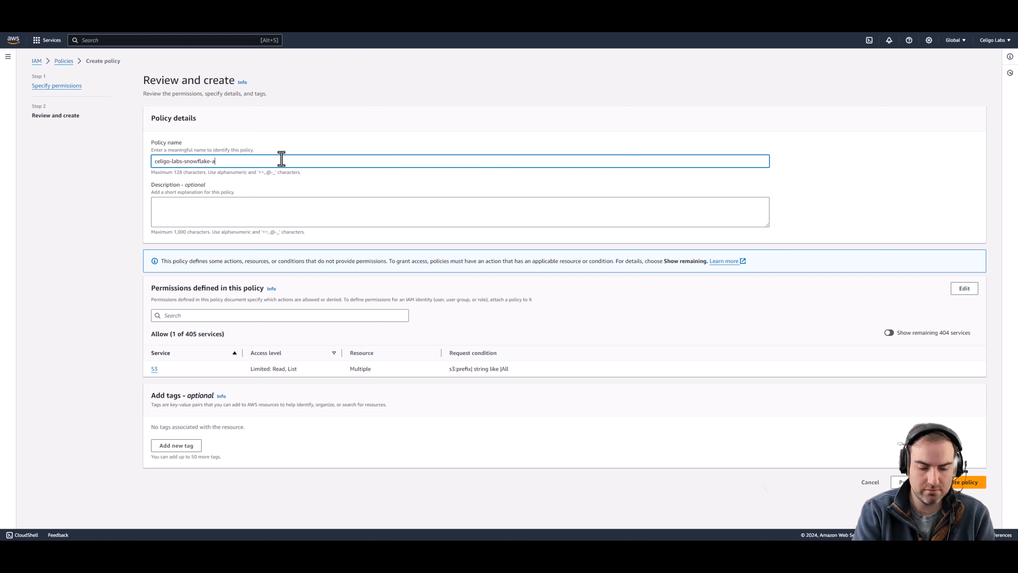
pyautogui.write('celigo-labs-snowflake-access')
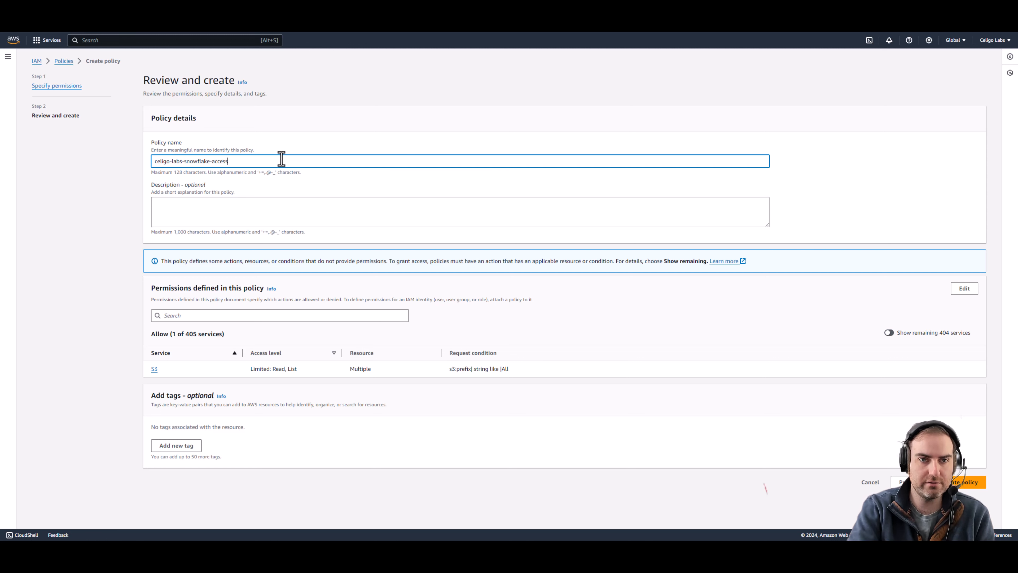
pyautogui.click(188, 163)
pyautogui.write('snowpipe')
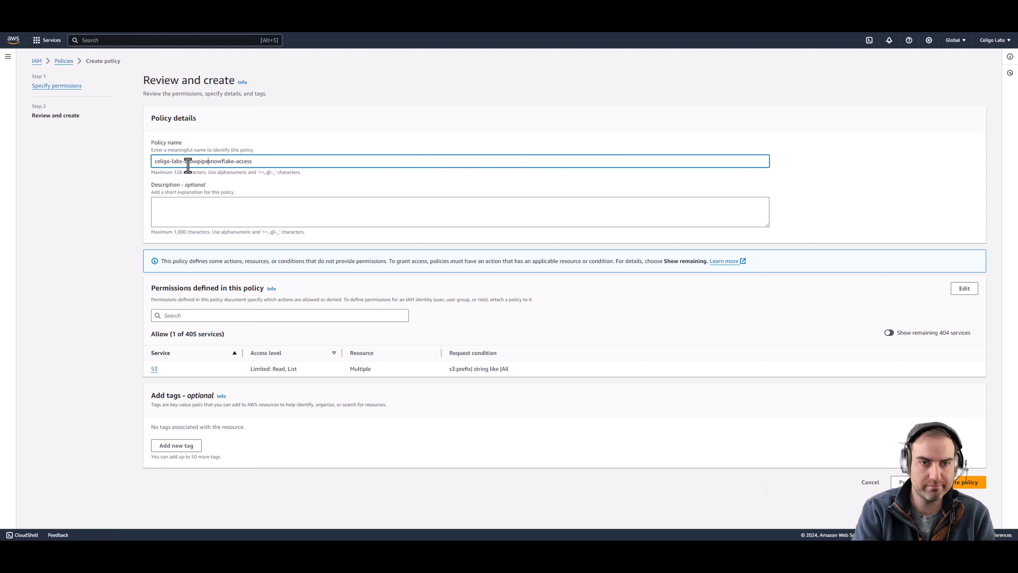
pyautogui.write('-')
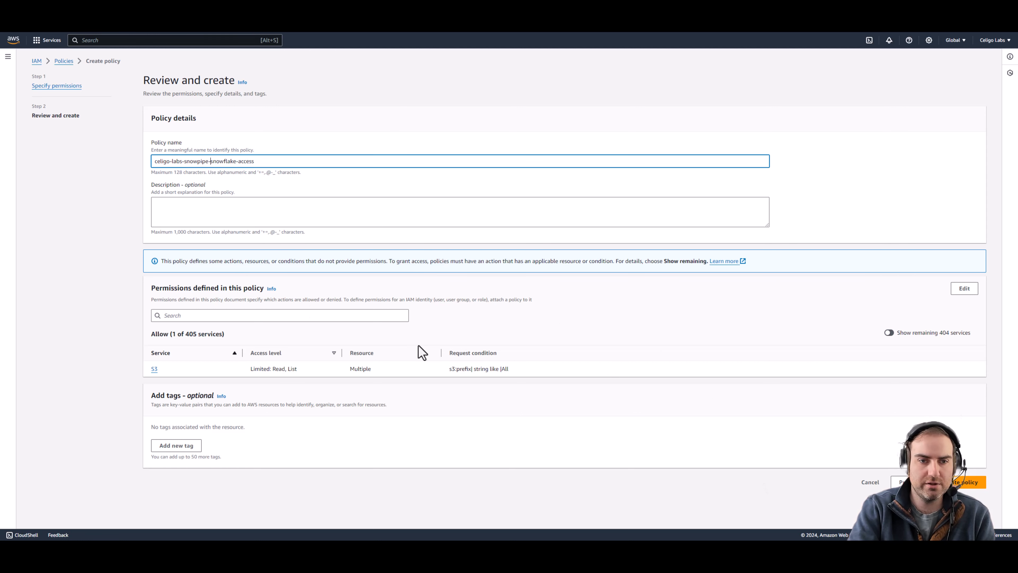
pyautogui.click(978, 483)
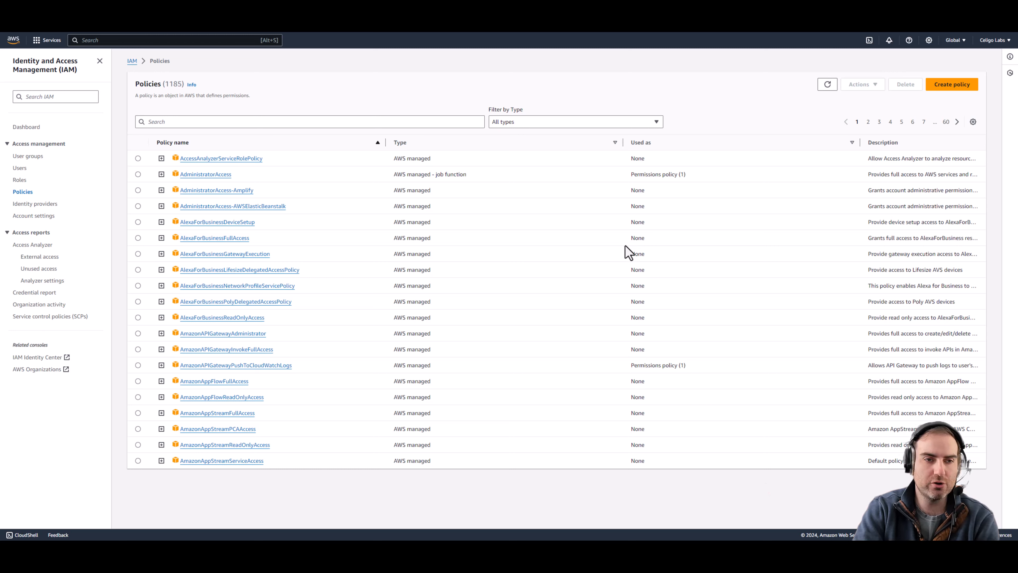
# Step: Start a new IAM role trusting this AWS account with required external ID 0000
pyautogui.click(21, 180)
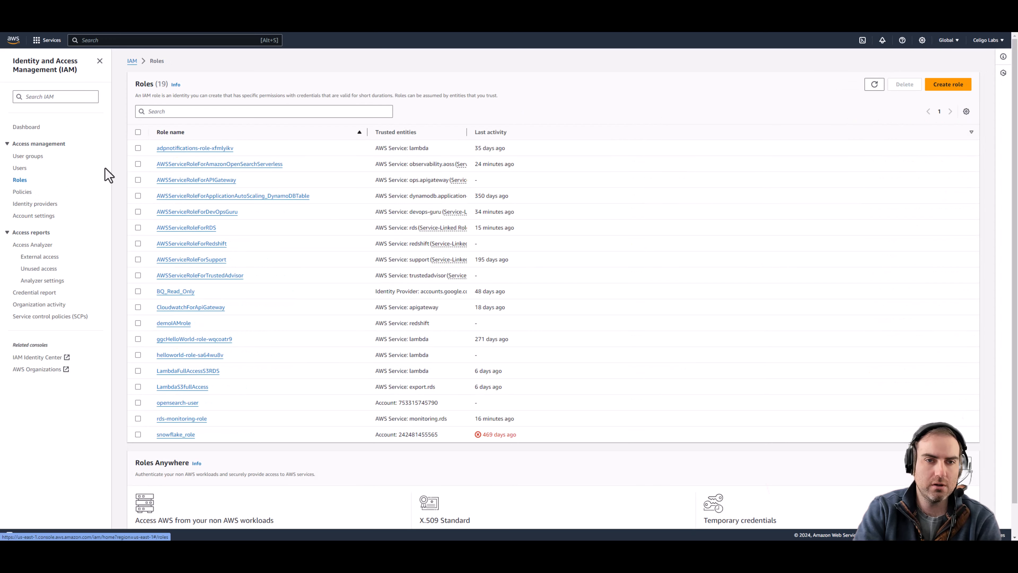
pyautogui.click(960, 87)
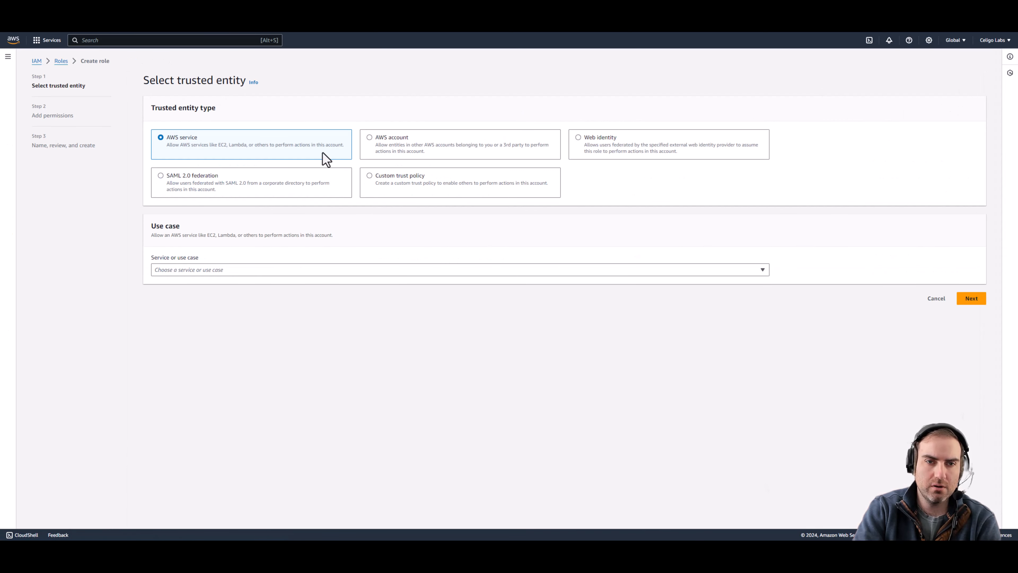
pyautogui.click(369, 138)
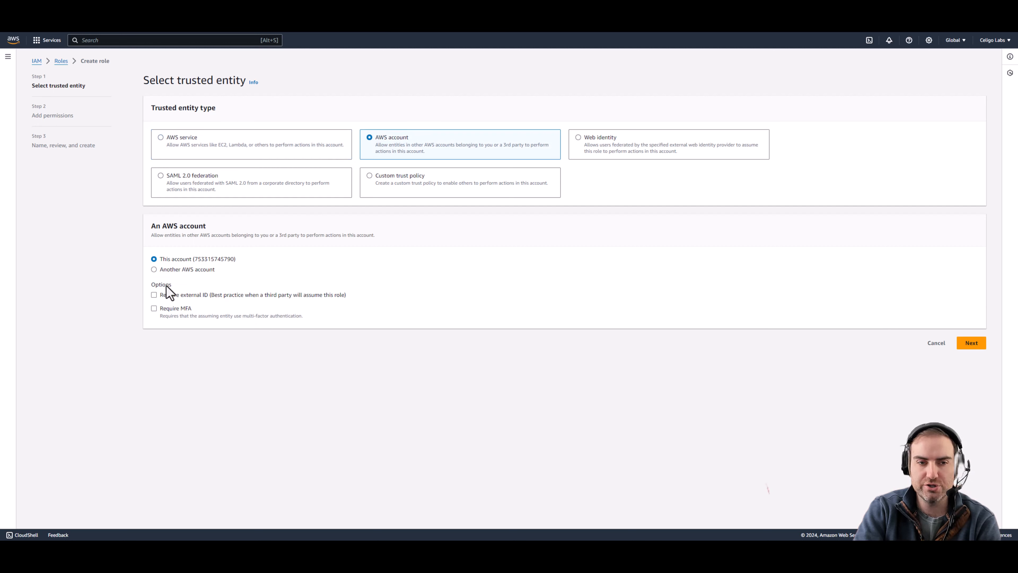
pyautogui.click(154, 295)
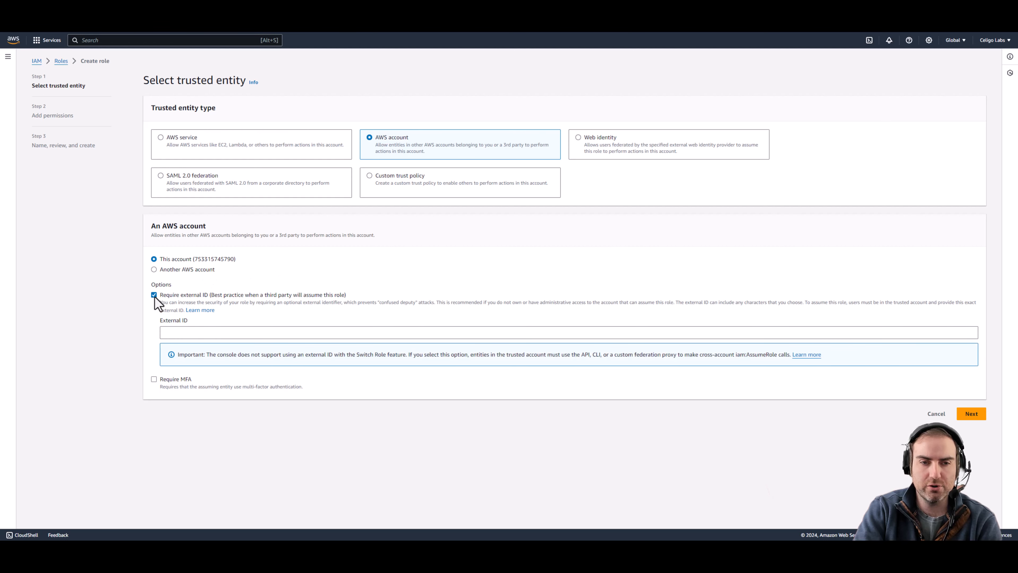
pyautogui.click(234, 334)
pyautogui.write('000')
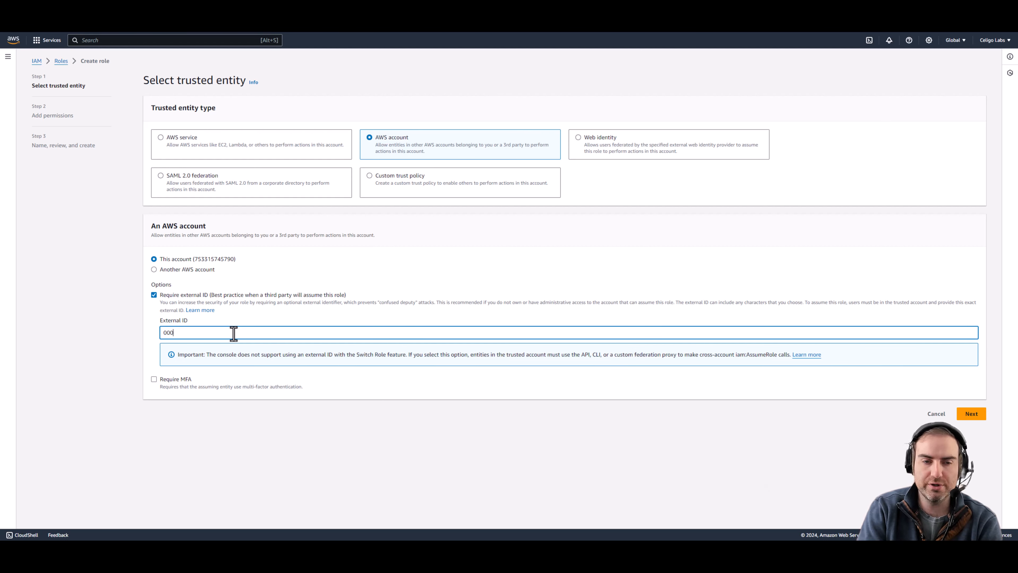
pyautogui.write('0')
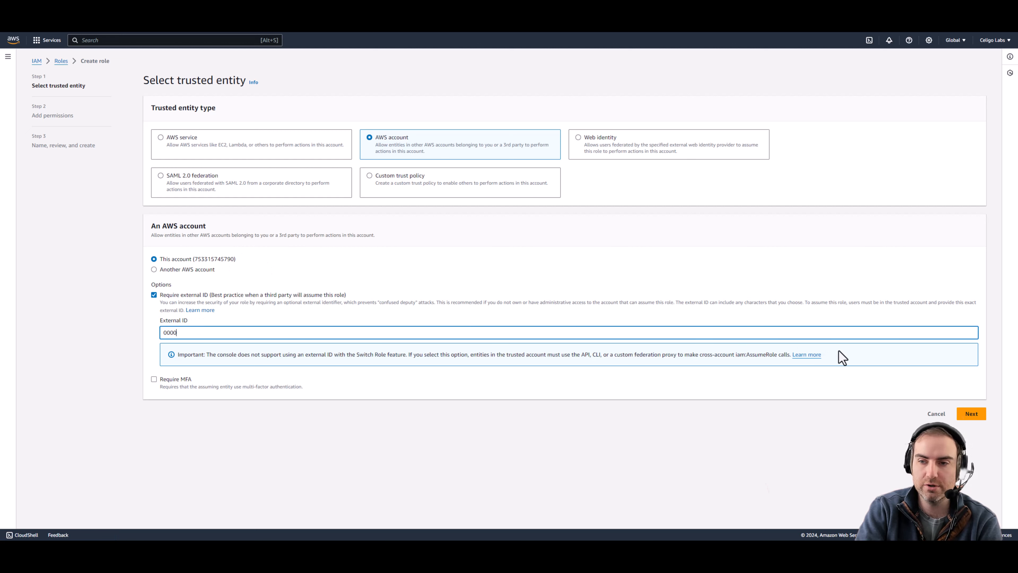
pyautogui.click(972, 414)
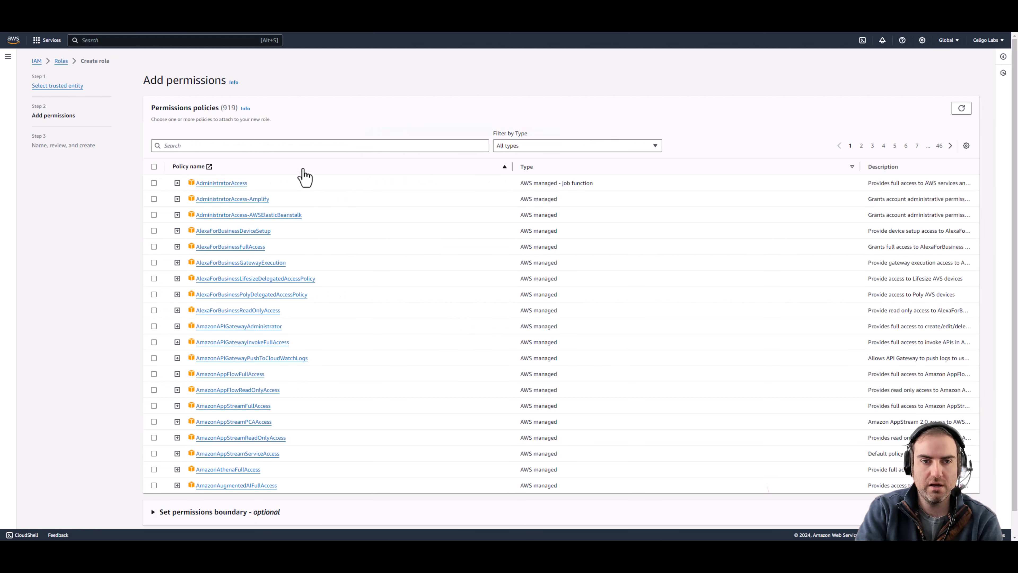
# Step: Search 'snowp' and attach the celigo-labs-snowpipe-snowflake-access policy to the new role
pyautogui.click(276, 145)
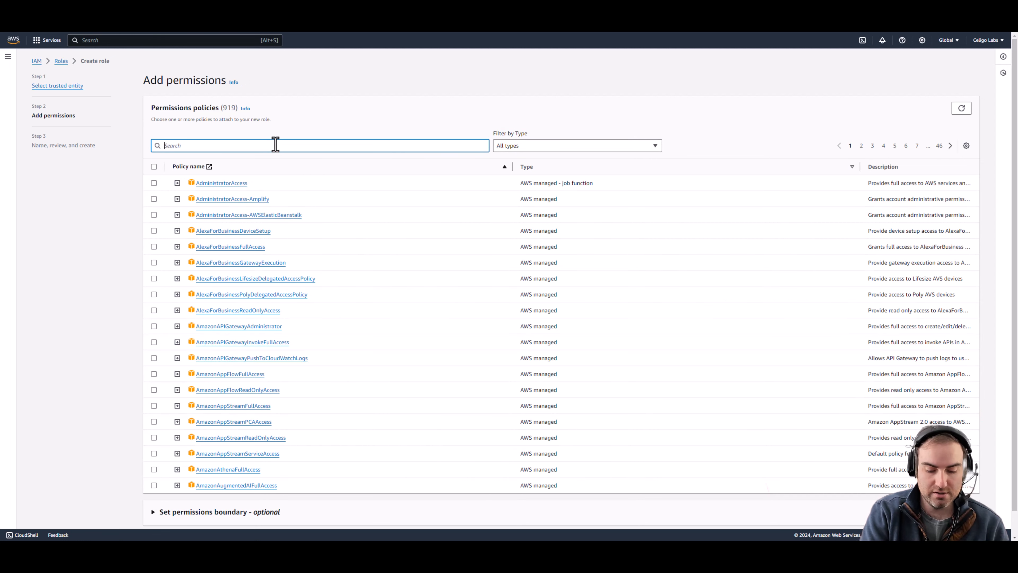
pyautogui.write('snowp')
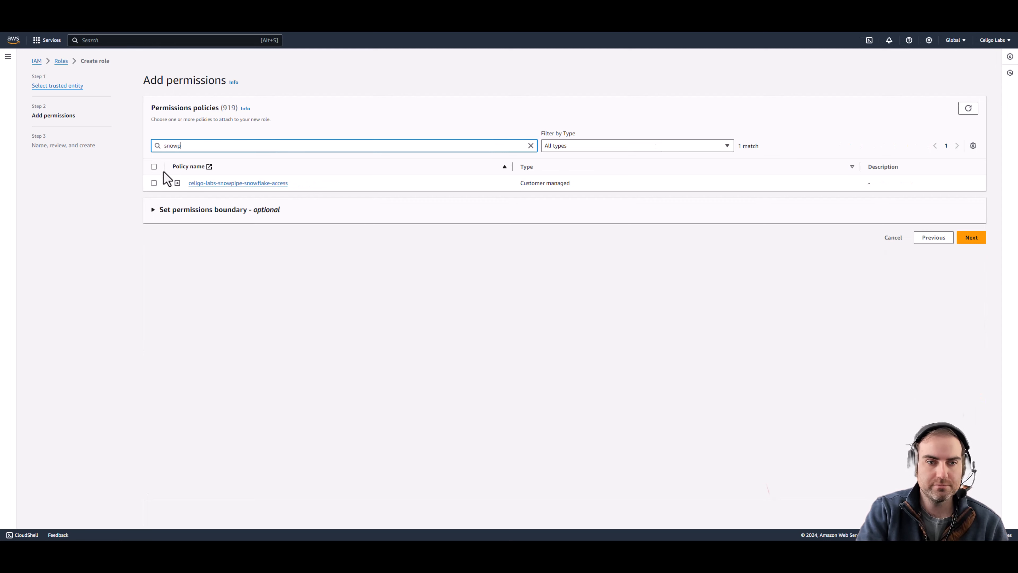
pyautogui.click(154, 184)
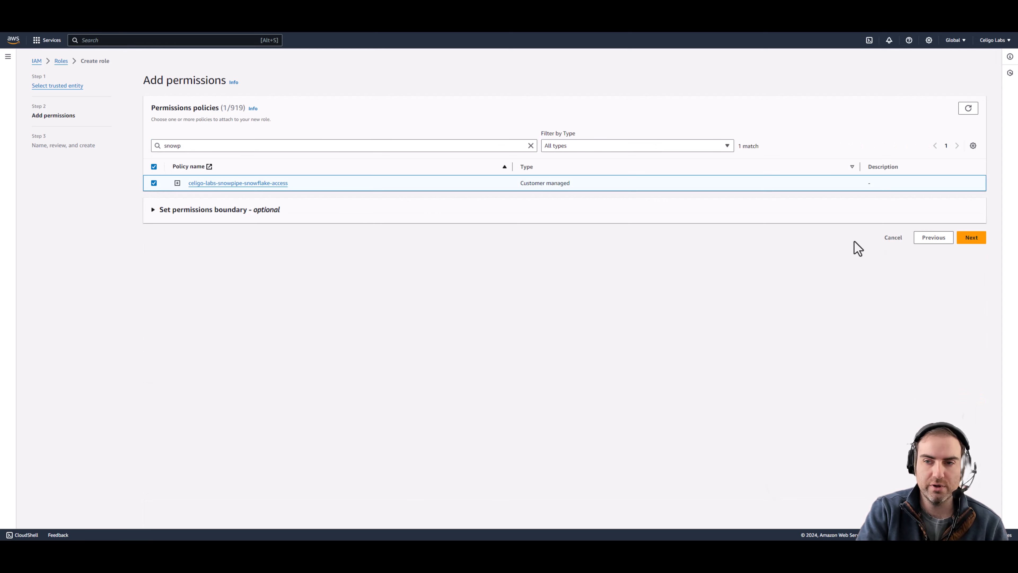
pyautogui.click(972, 237)
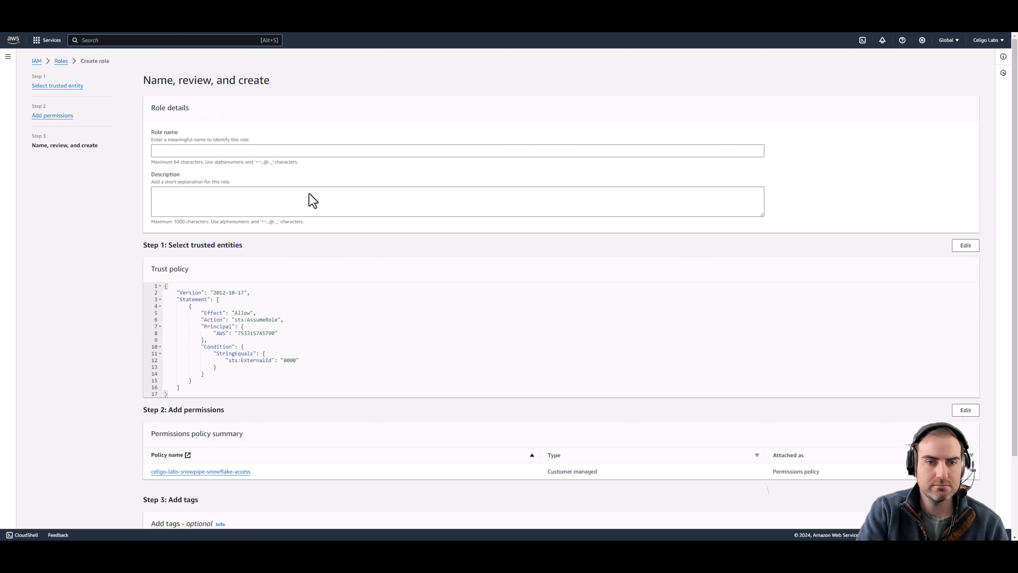
# Step: Name the role celigo-labs-snowpipe-role and create it
pyautogui.click(256, 151)
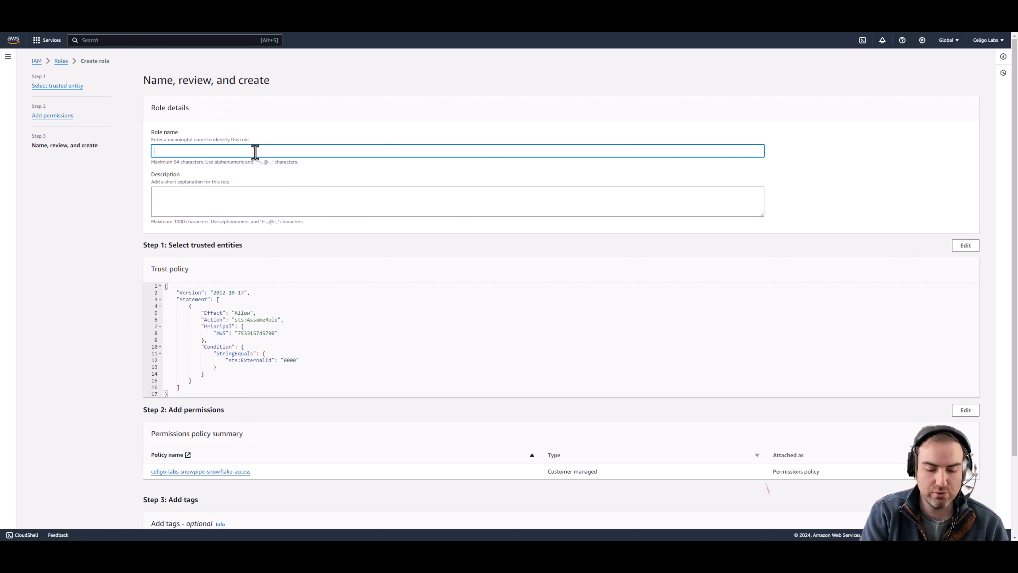
pyautogui.write('celigo')
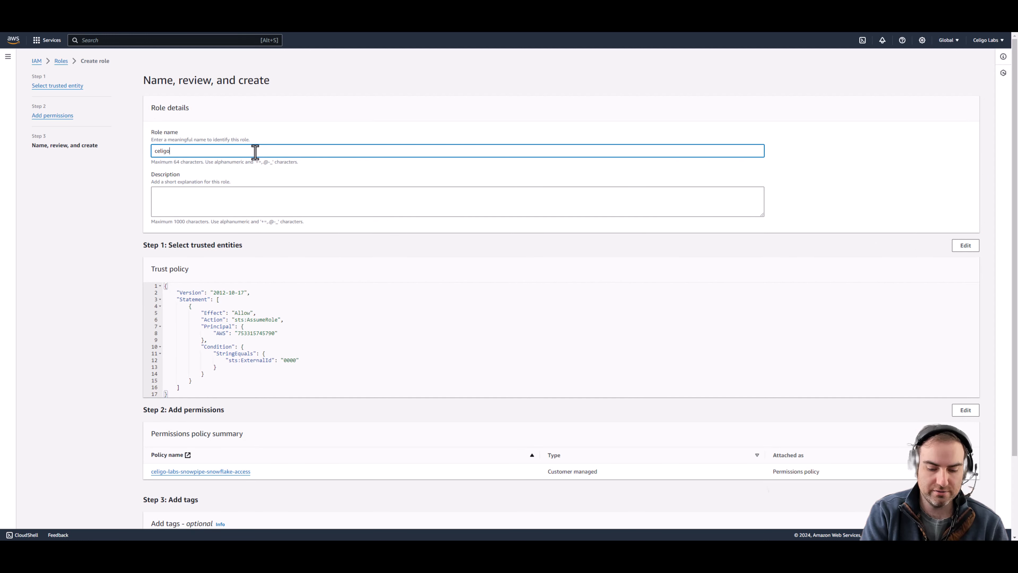
pyautogui.write('-labs-')
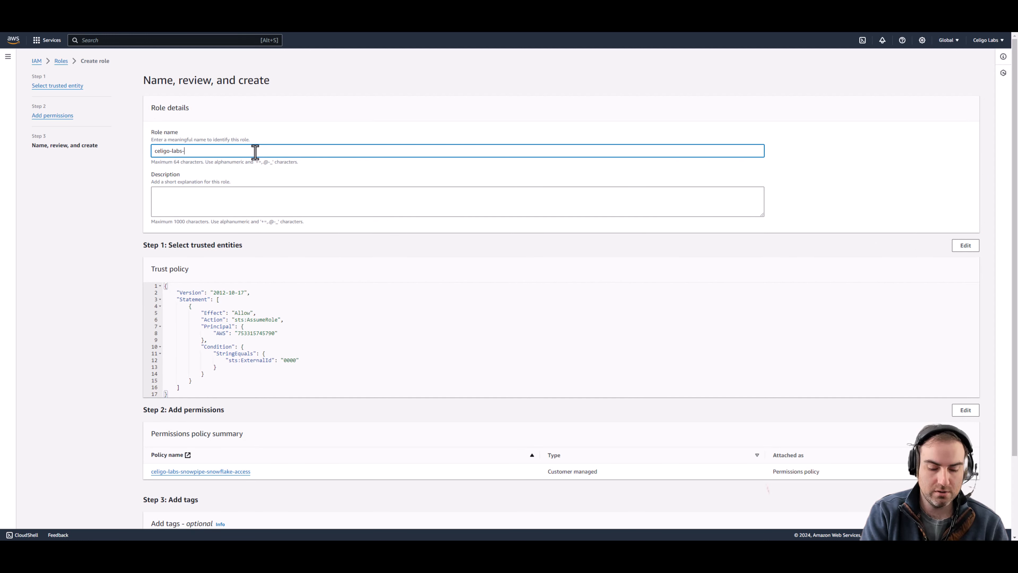
pyautogui.write('snowpipe')
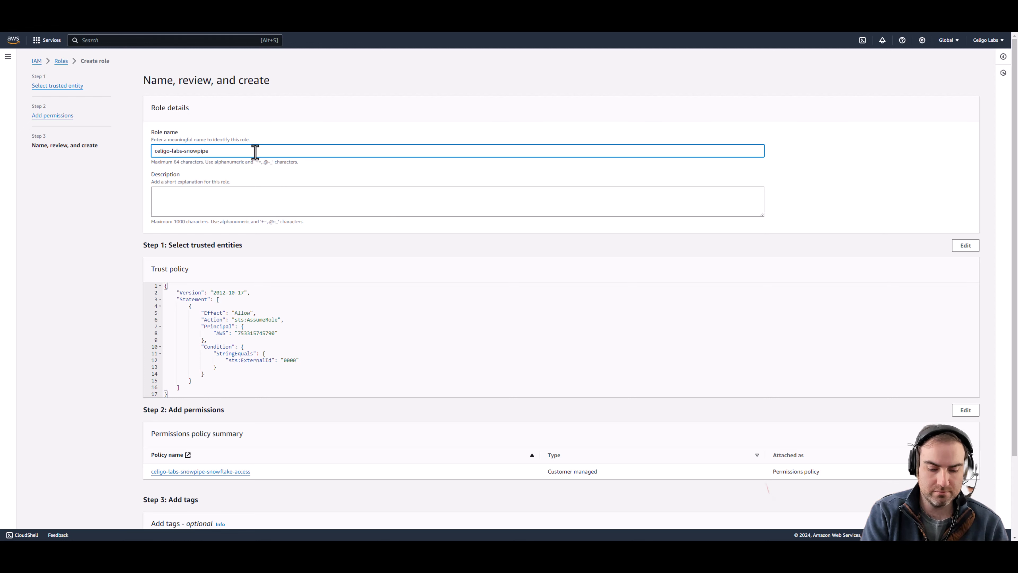
pyautogui.write('-role')
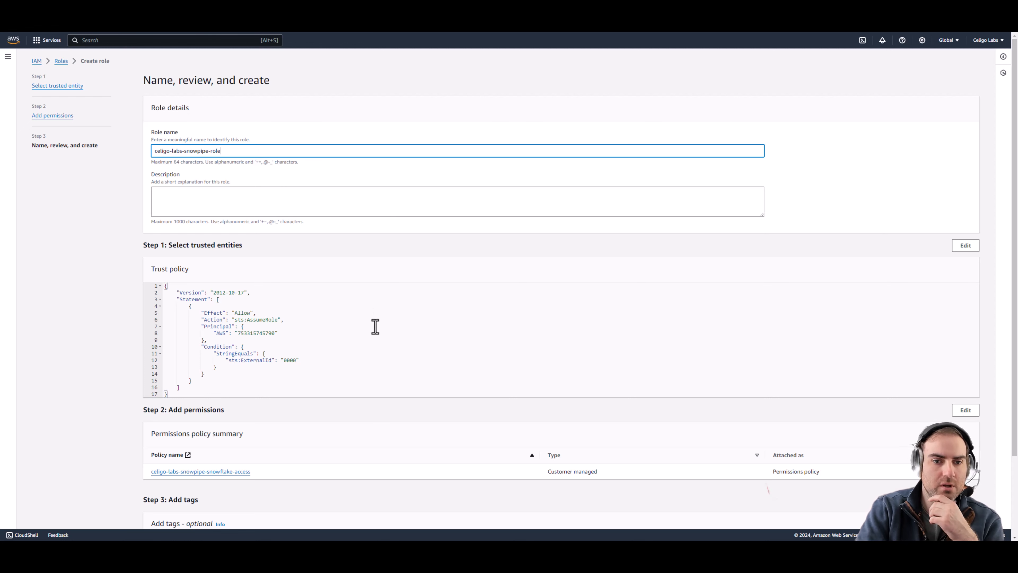
pyautogui.scroll(-3, 379, 360)
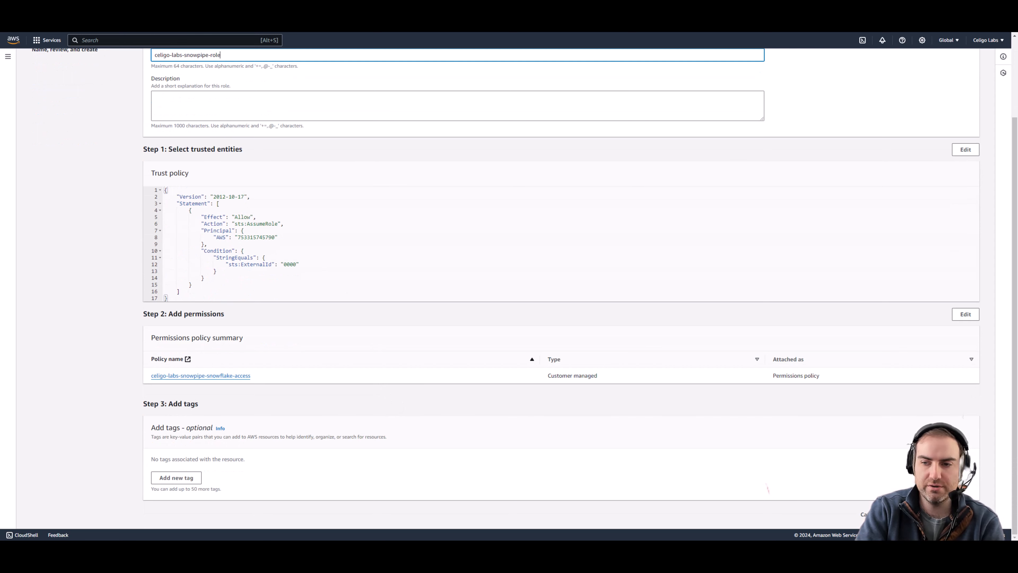
pyautogui.click(956, 514)
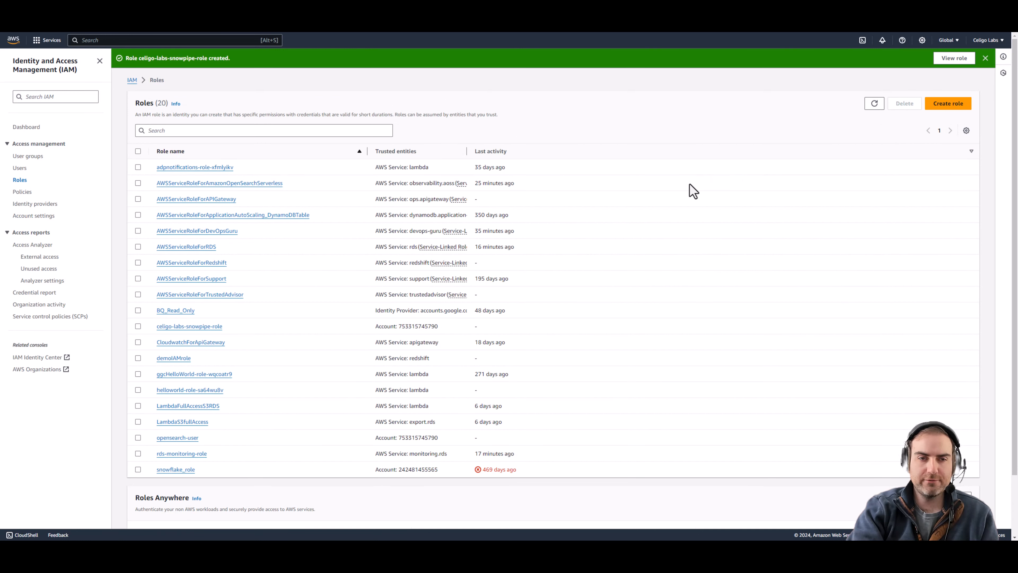
# Step: Find celigo-labs-snowpipe-role by filtering on 'snow', copy its ARN, and return to Snowflake
pyautogui.click(275, 130)
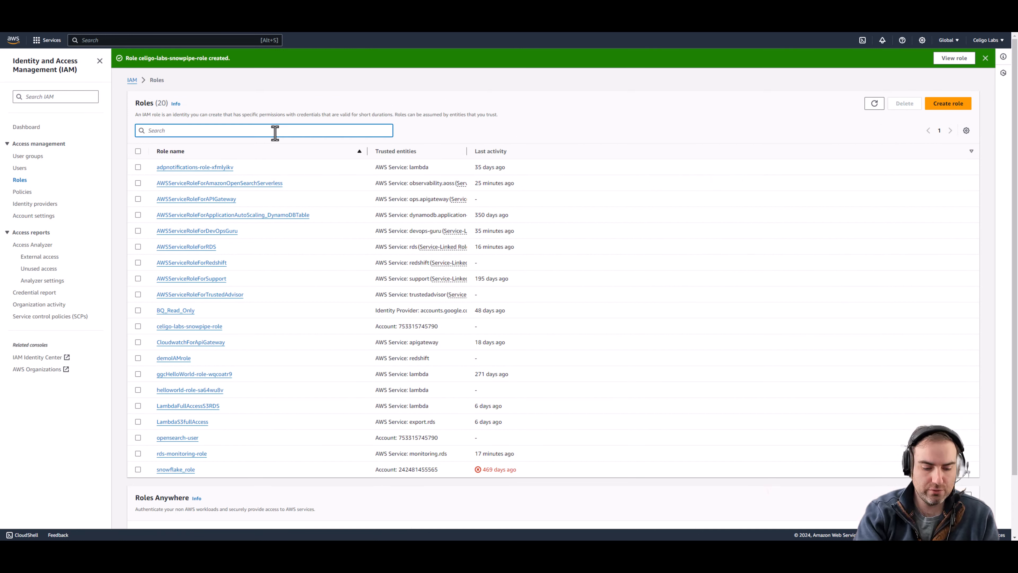
pyautogui.write('snow')
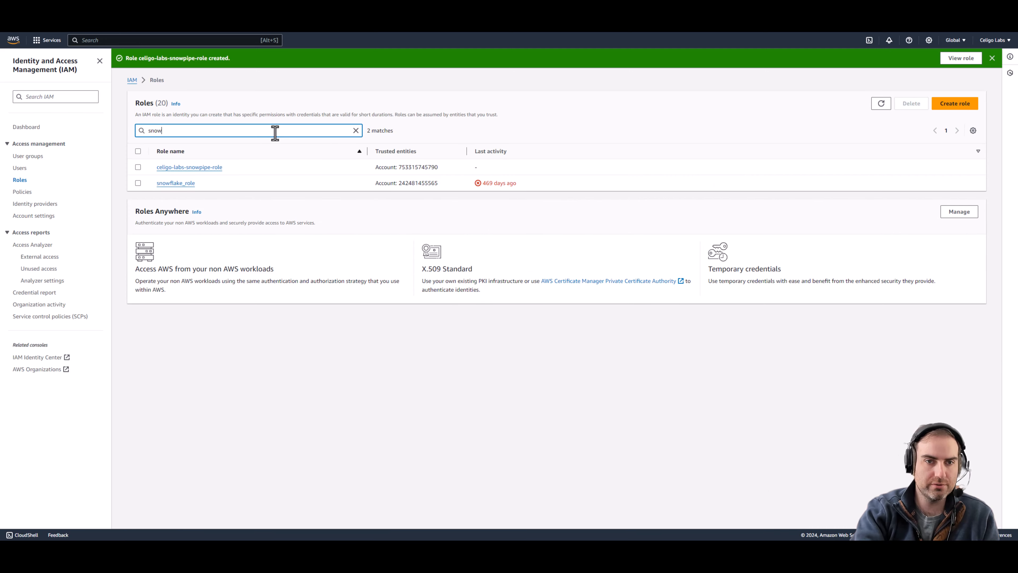
pyautogui.click(192, 167)
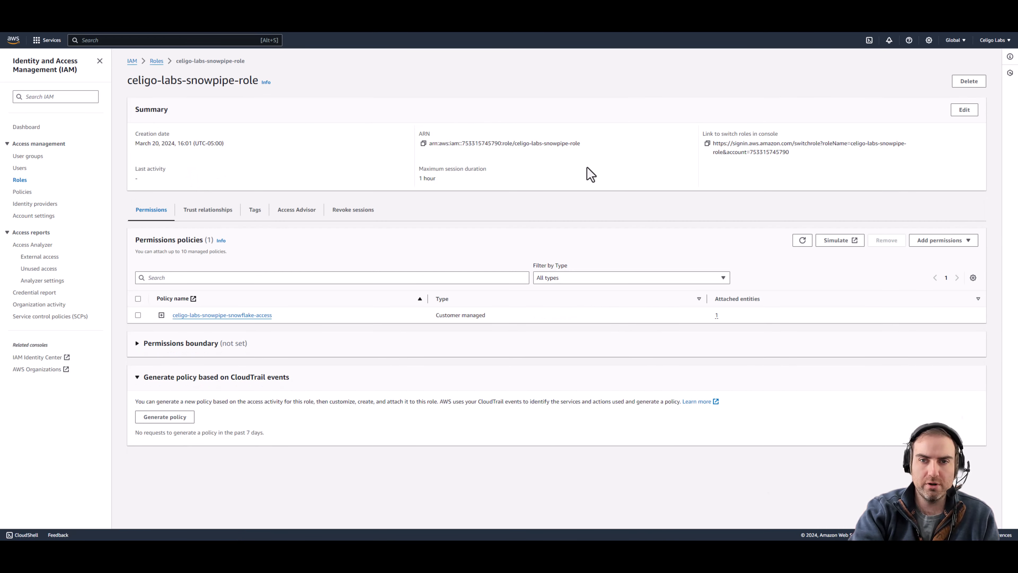
pyautogui.click(423, 144)
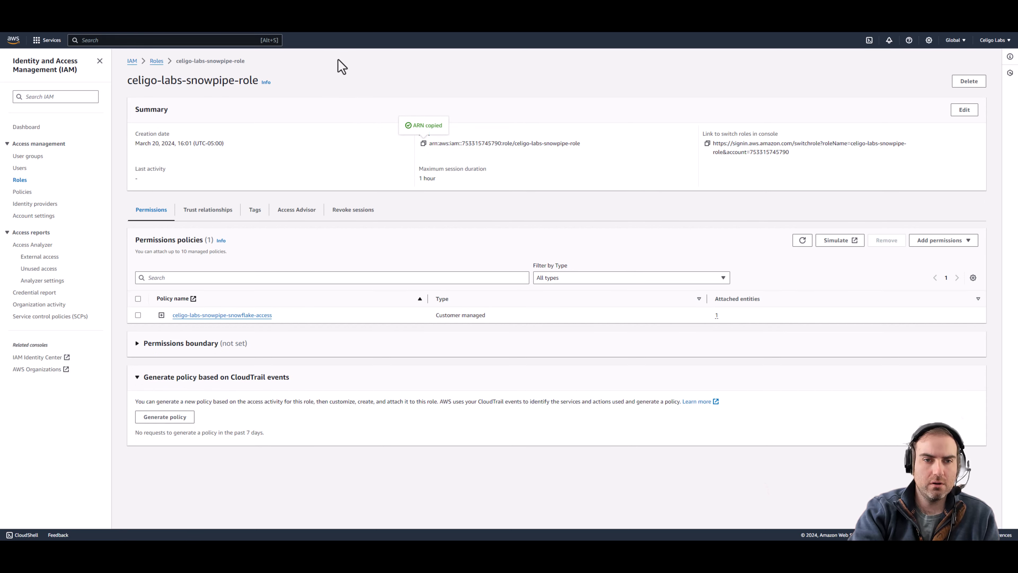
pyautogui.hotkey('ctrl', 'Tab')
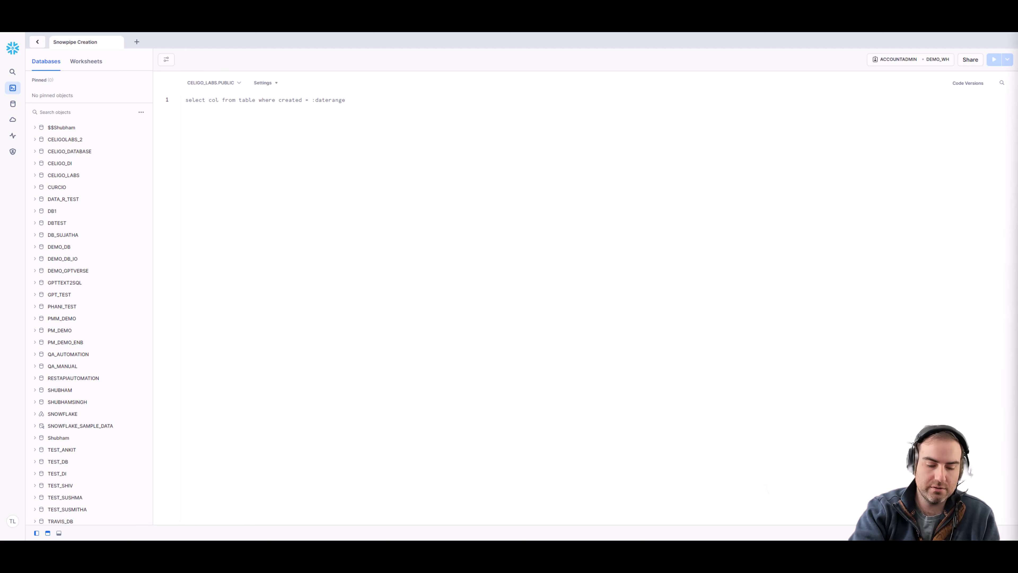
# Step: Paste the storage integration template and name it CELIGO_LABS_SNOWPIPE, type EXTERNAL_STAGE, provider S3
pyautogui.click(313, 186)
pyautogui.hotkey('ctrl', 'v')
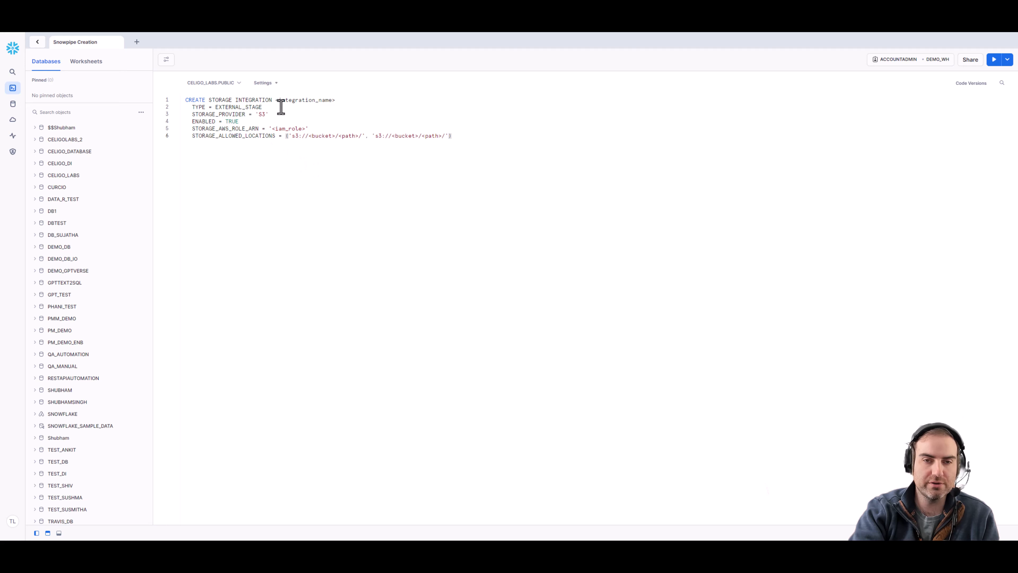
pyautogui.moveTo(276, 103); pyautogui.dragTo(336, 100)
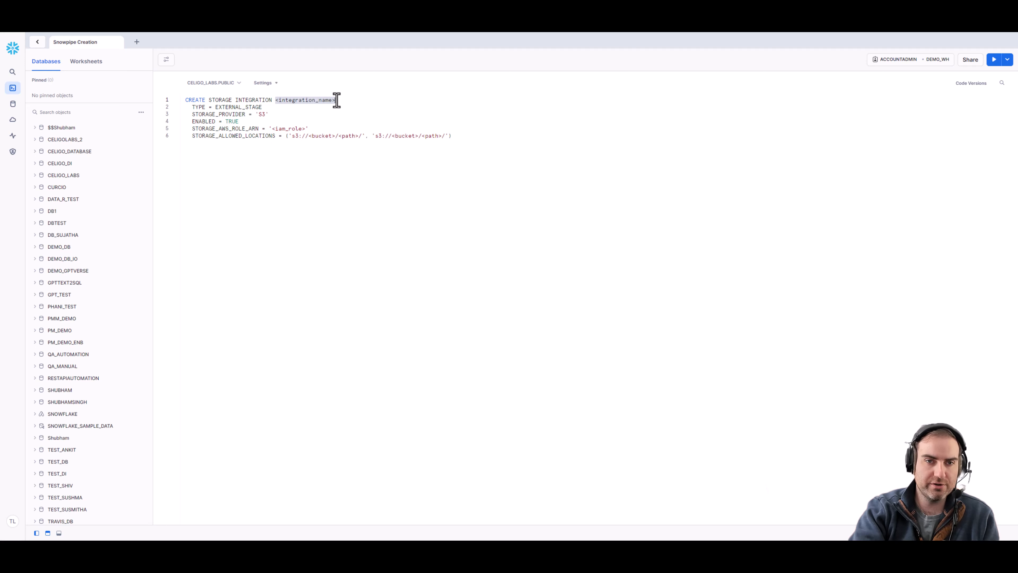
pyautogui.write('CEL')
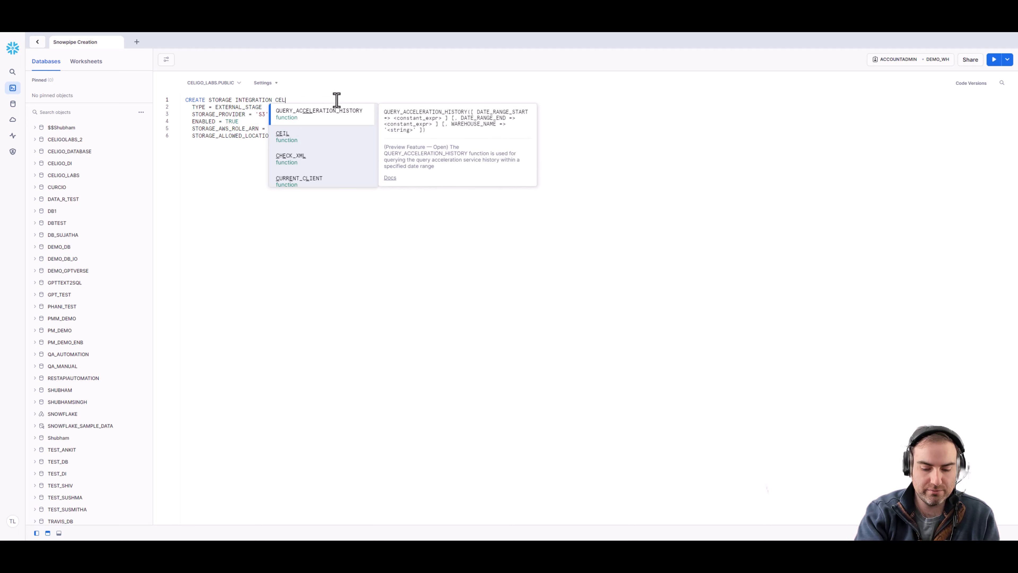
pyautogui.write('IGO_LABS')
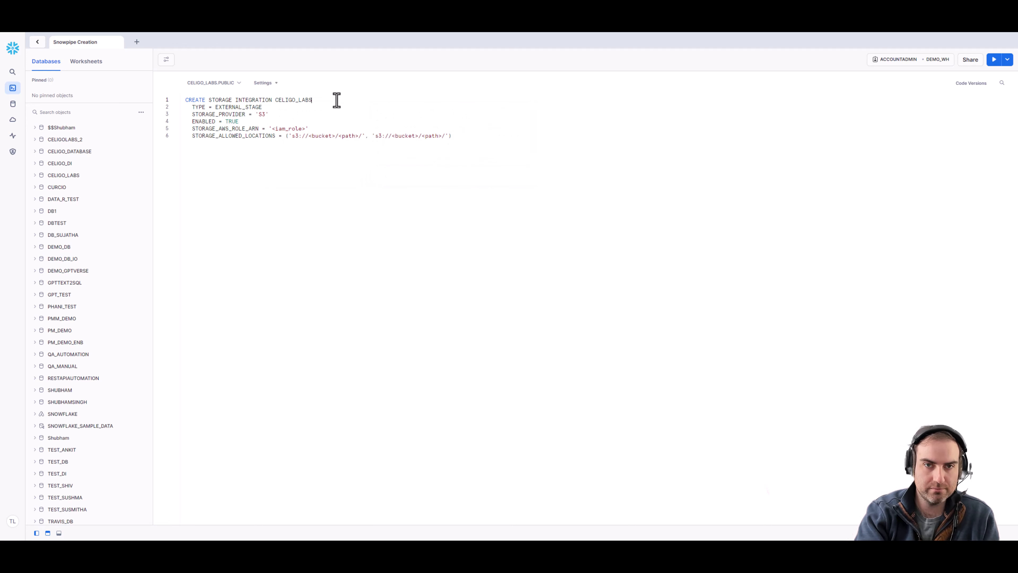
pyautogui.write('_SNOWPIPE')
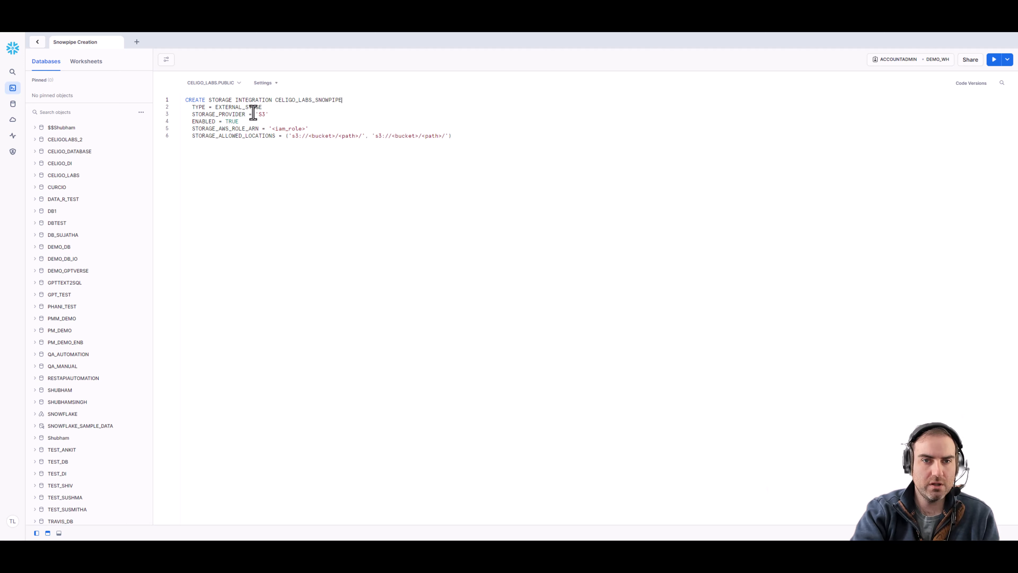
pyautogui.doubleClick(244, 108)
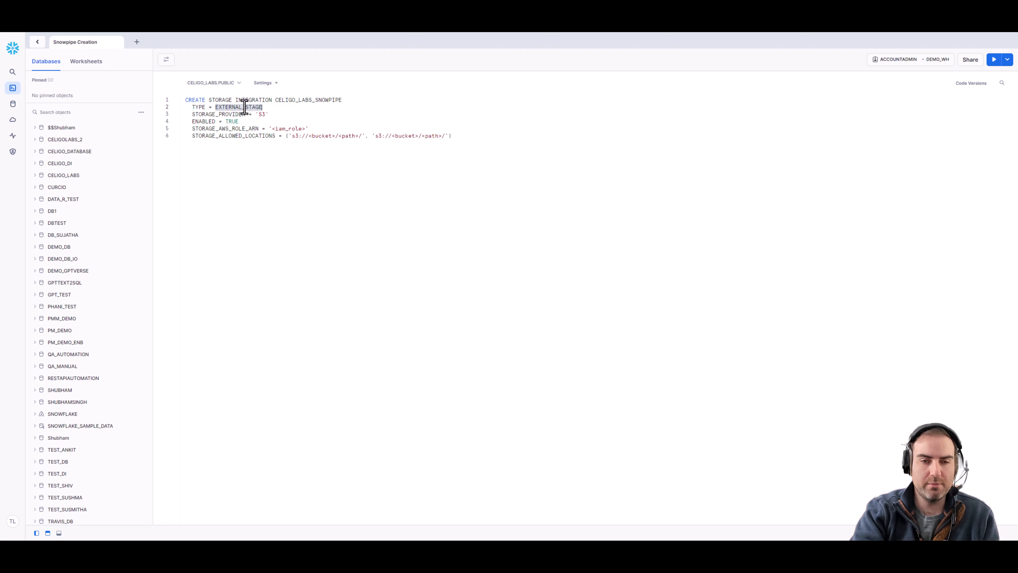
pyautogui.doubleClick(262, 114)
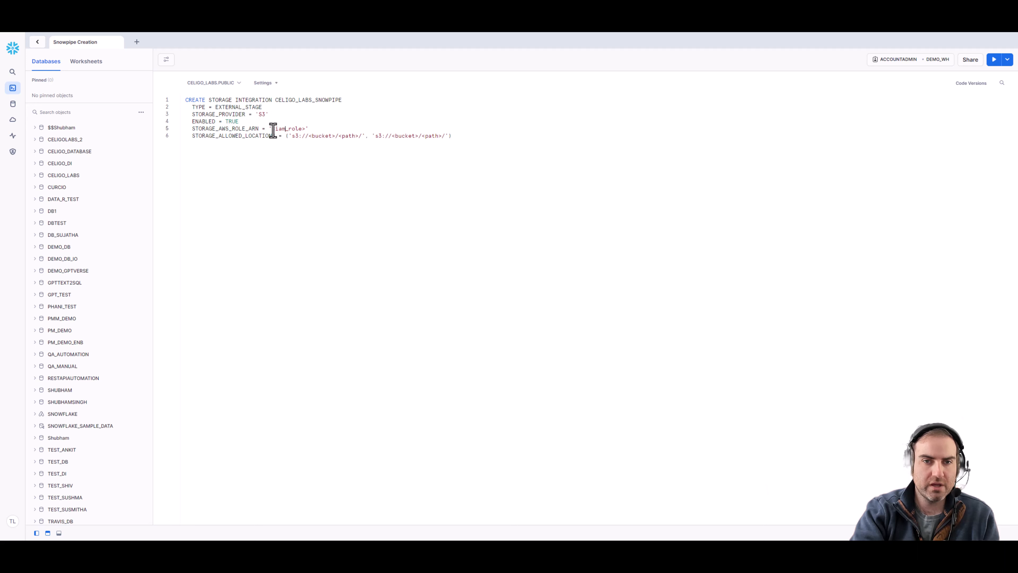
# Step: Replace the IAM role placeholder with the copied celigo-labs-snowpipe-role ARN
pyautogui.moveTo(273, 128); pyautogui.dragTo(303, 129)
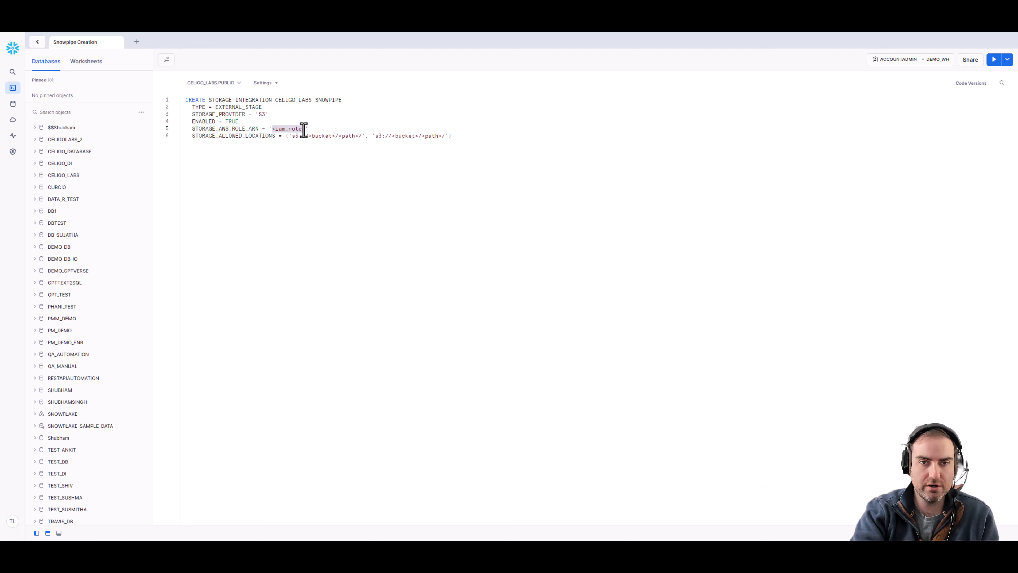
pyautogui.press('super+v')
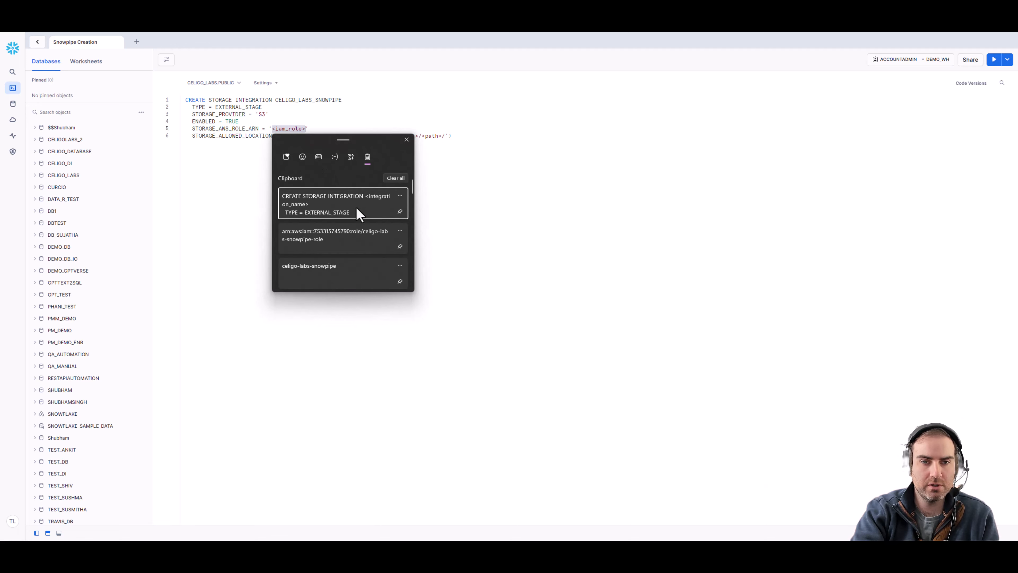
pyautogui.click(338, 235)
pyautogui.click(416, 114)
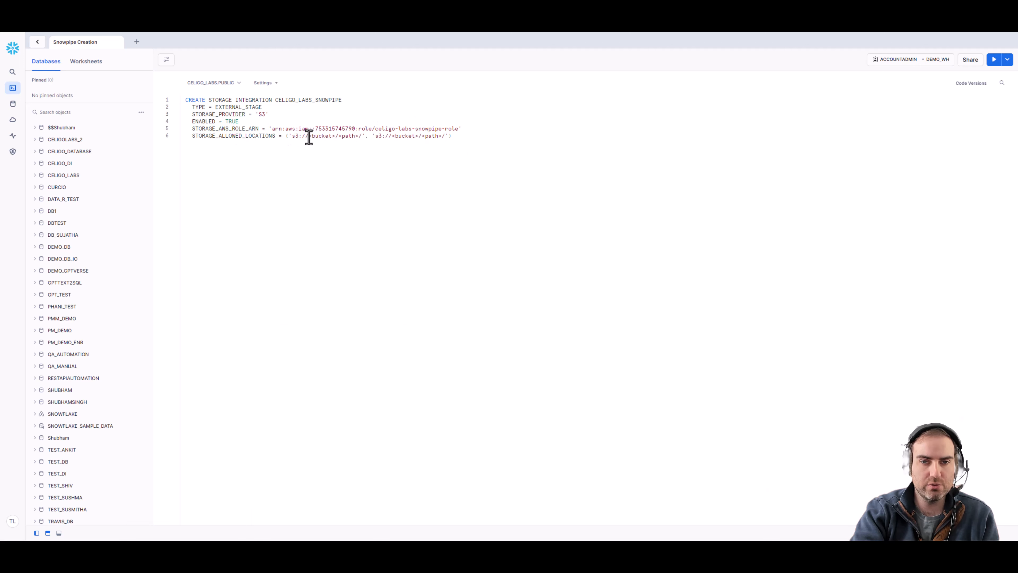
# Step: Limit the allowed storage locations to s3://celigo-labs-snowpipe and end the statement with a semicolon
pyautogui.moveTo(338, 136); pyautogui.dragTo(446, 136)
pyautogui.click(402, 139)
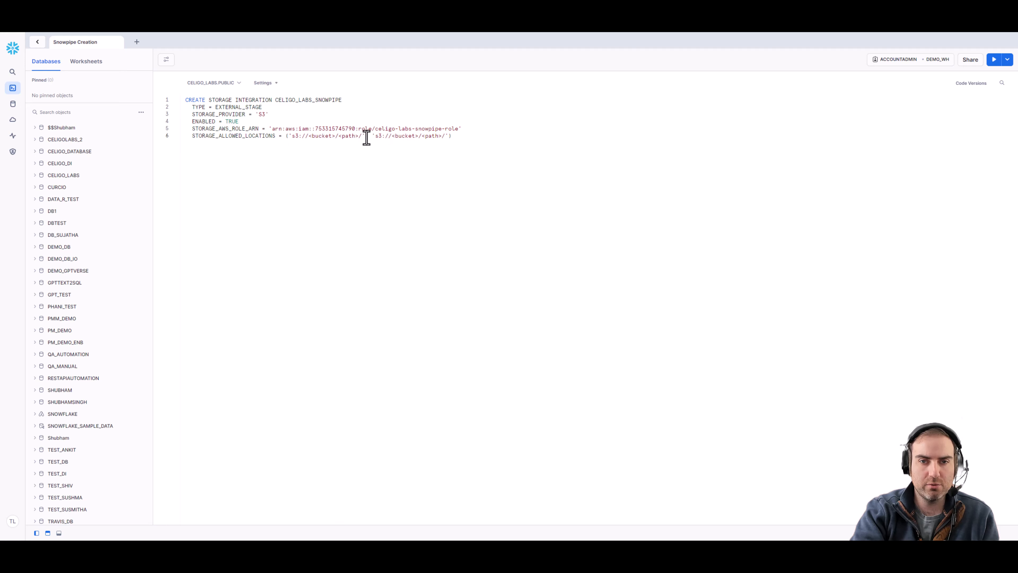
pyautogui.moveTo(366, 136); pyautogui.dragTo(447, 136)
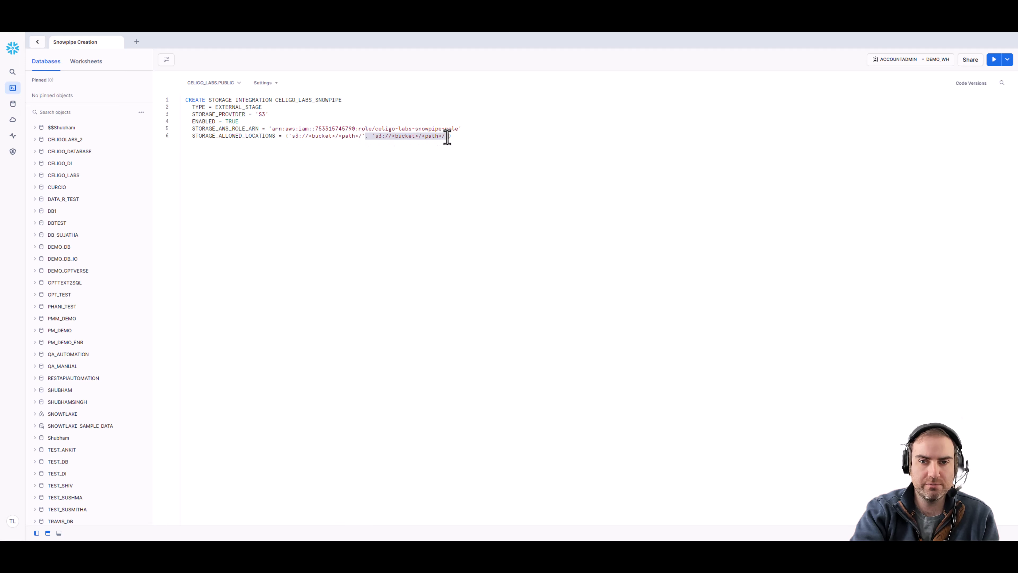
pyautogui.press('BackSpace')
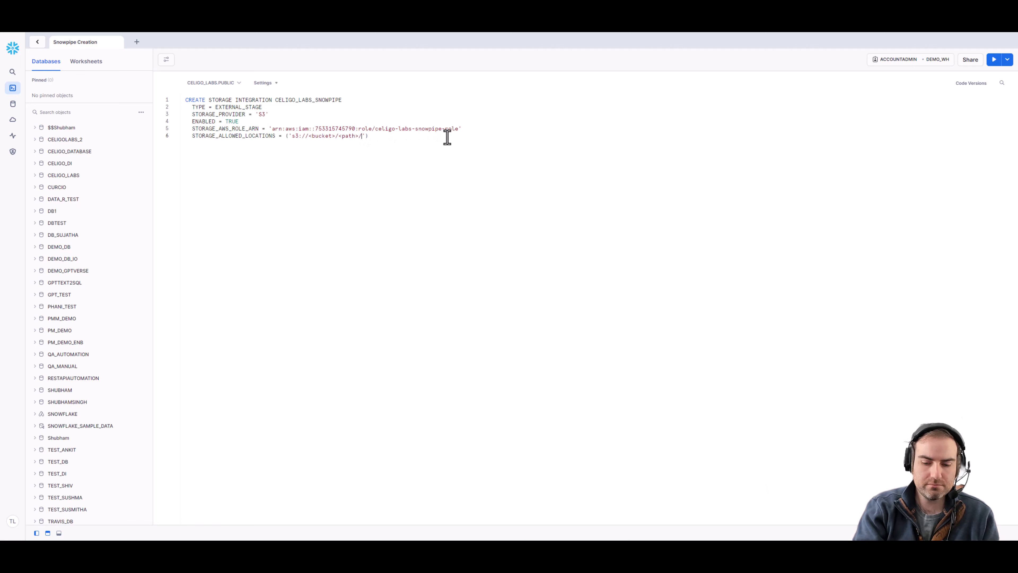
pyautogui.press('BackSpace')
pyautogui.press('BackSpace')
pyautogui.press('BackSpace')
pyautogui.press('BackSpace')
pyautogui.press('BackSpace')
pyautogui.press('BackSpace')
pyautogui.press('BackSpace')
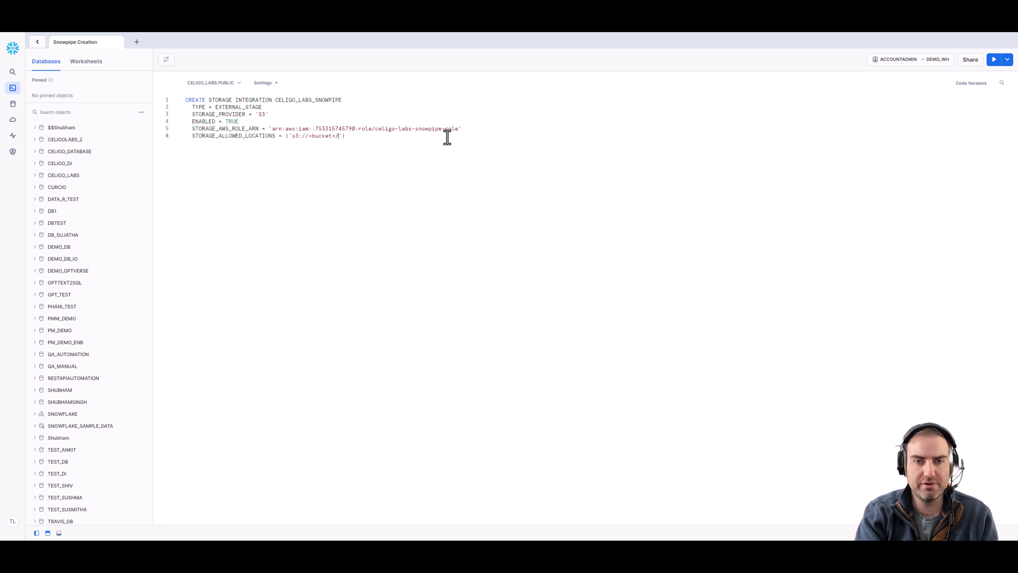
pyautogui.press('Left')
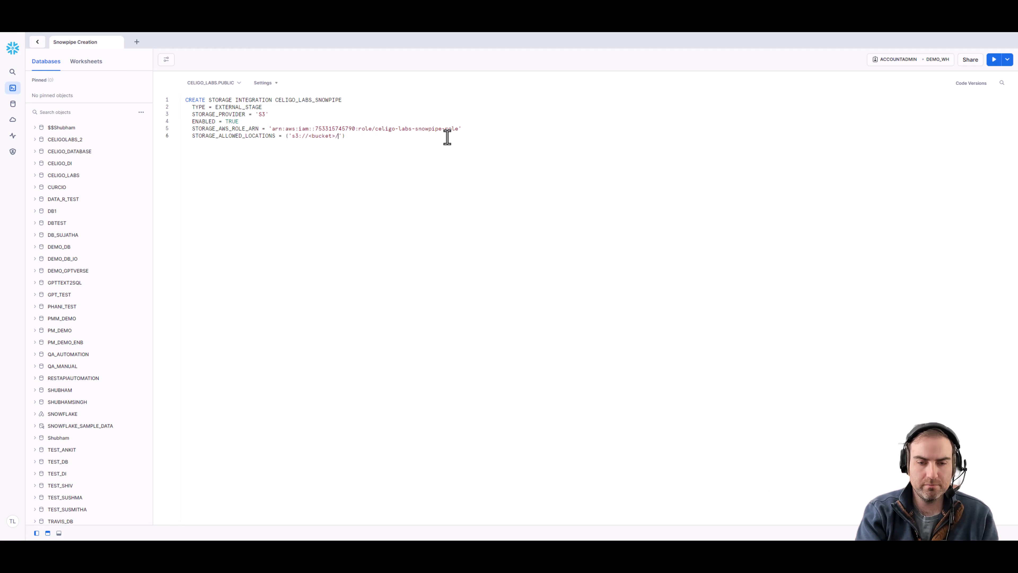
pyautogui.press('BackSpace')
pyautogui.press('BackSpace')
pyautogui.press('BackSpace')
pyautogui.press('BackSpace')
pyautogui.press('BackSpace')
pyautogui.press('BackSpace')
pyautogui.press('BackSpace')
pyautogui.press('BackSpace')
pyautogui.press('BackSpace')
pyautogui.write('celigo')
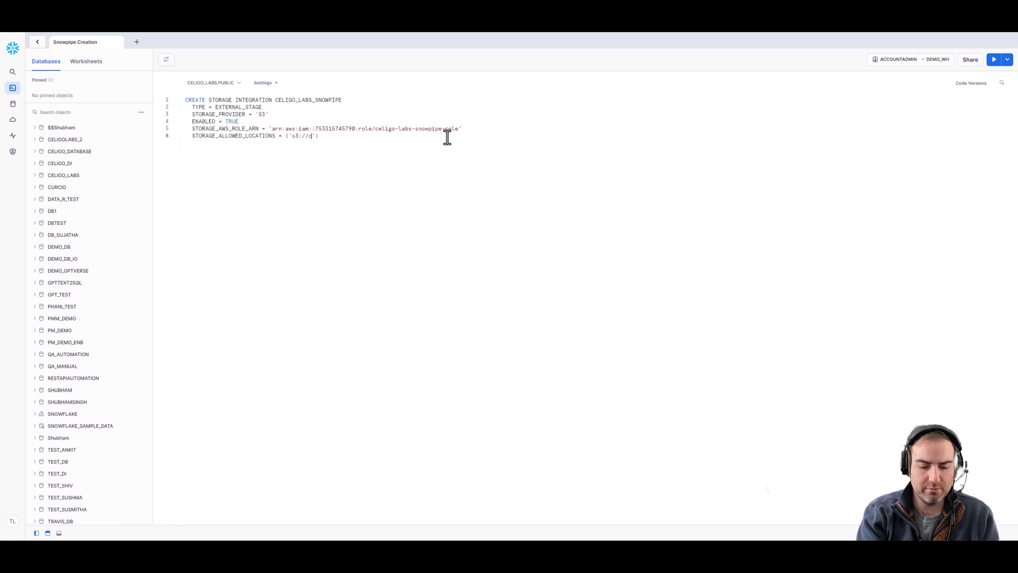
pyautogui.write('-')
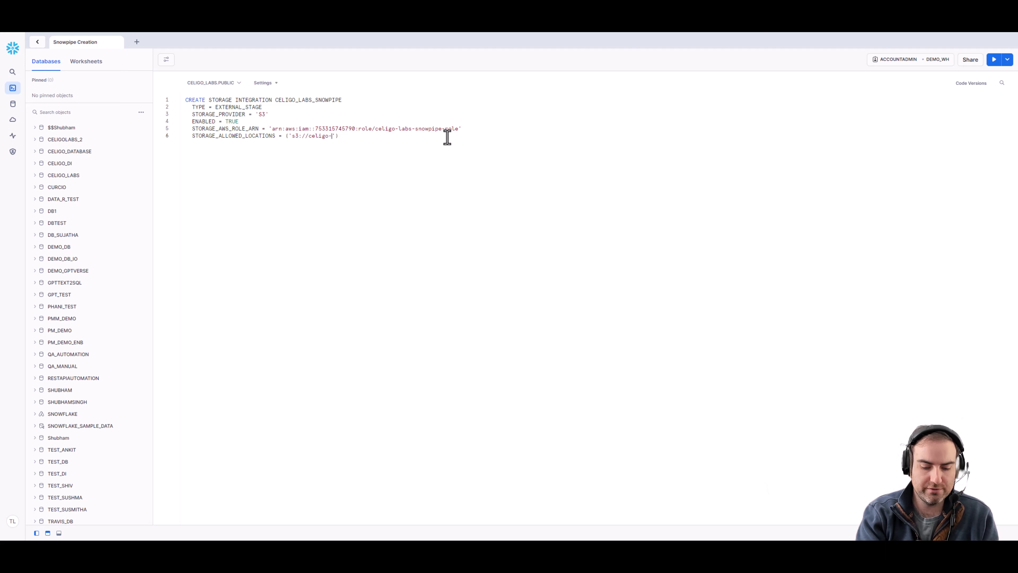
pyautogui.write('labs-s')
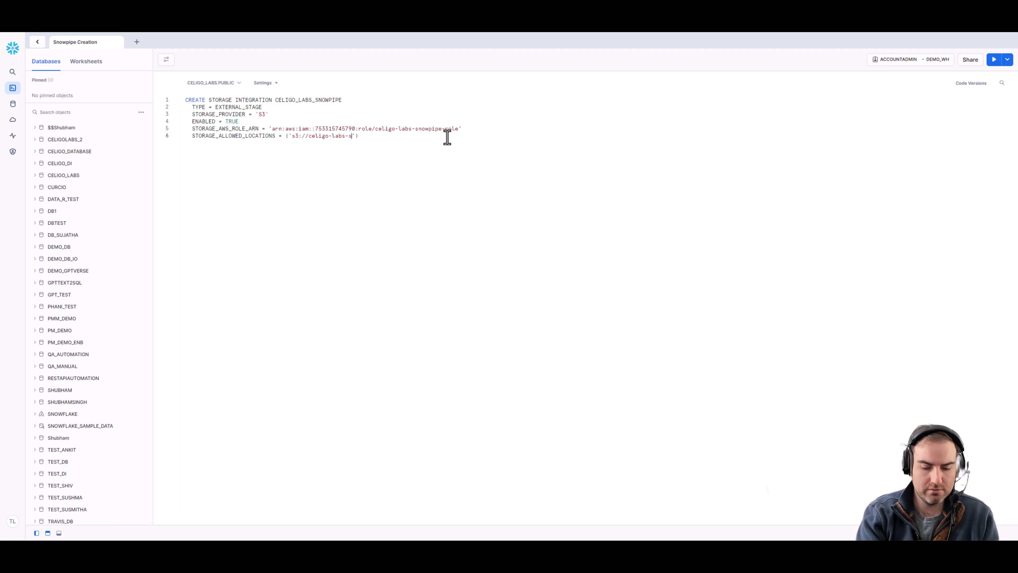
pyautogui.write('nowpipe')
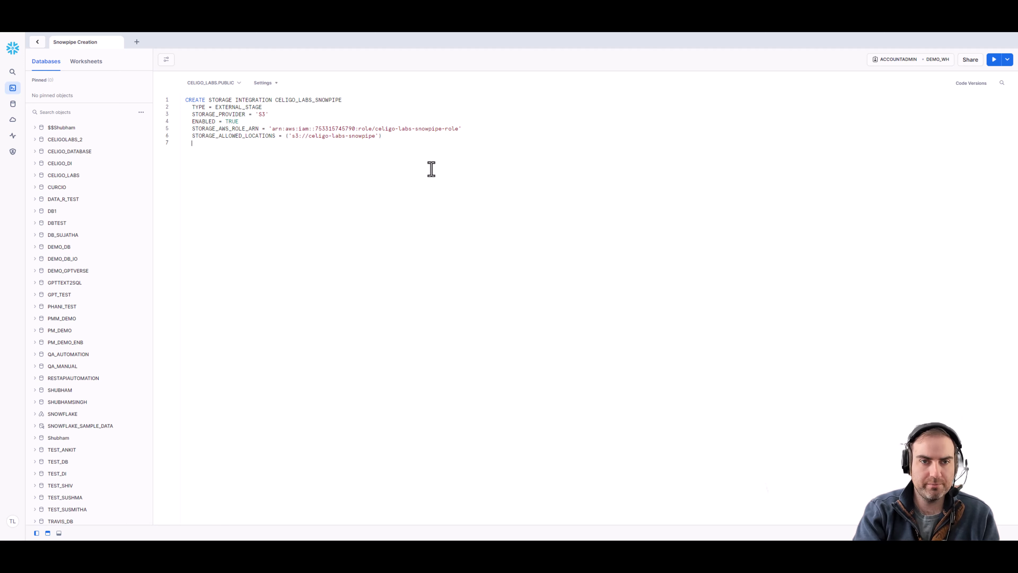
pyautogui.write(';')
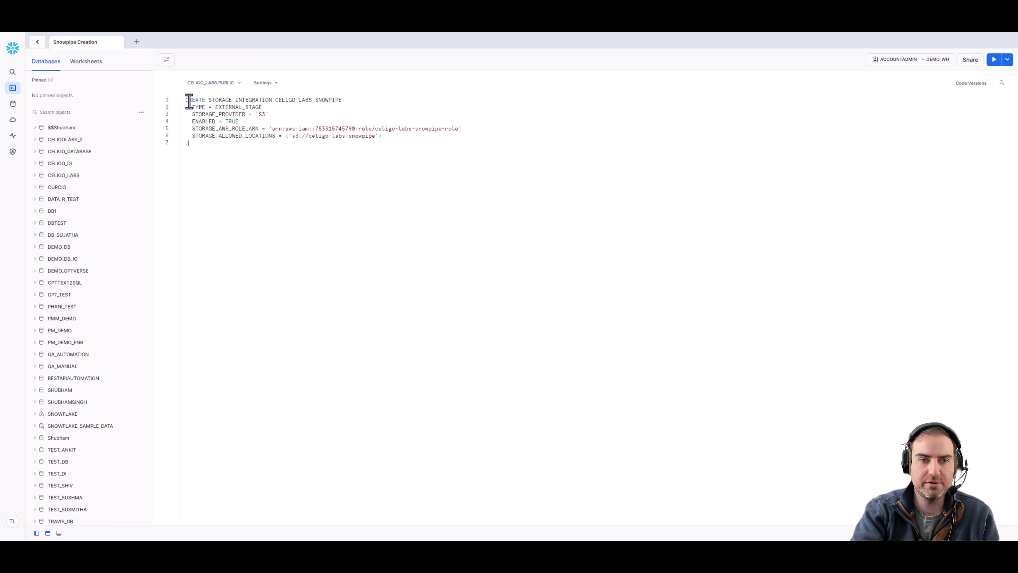
# Step: Review the finished CELIGO_LABS_SNOWPIPE statement and select all of it
pyautogui.moveTo(185, 100); pyautogui.dragTo(316, 100)
pyautogui.click(336, 112)
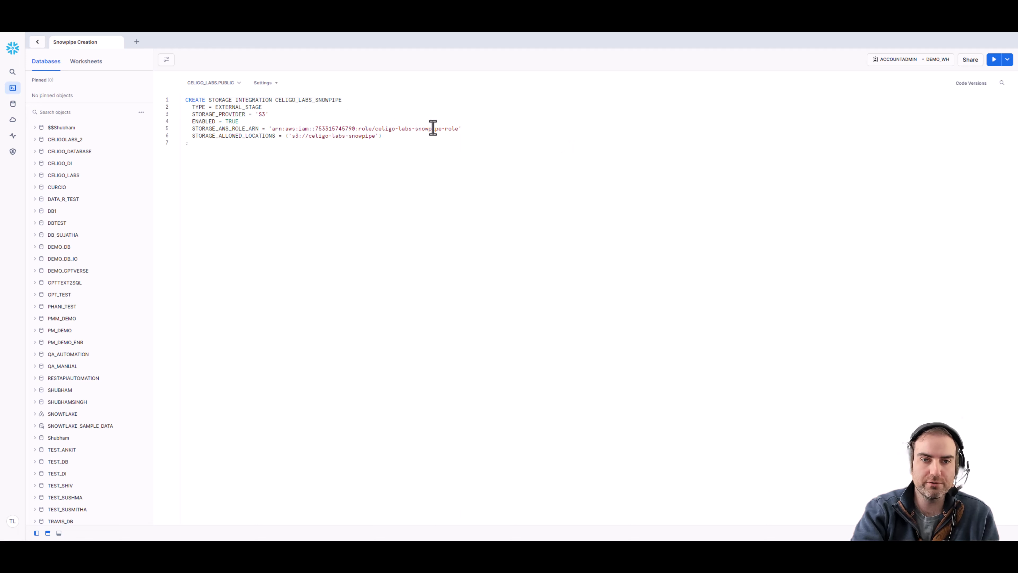
pyautogui.click(385, 180)
pyautogui.hotkey('ctrl', 'a')
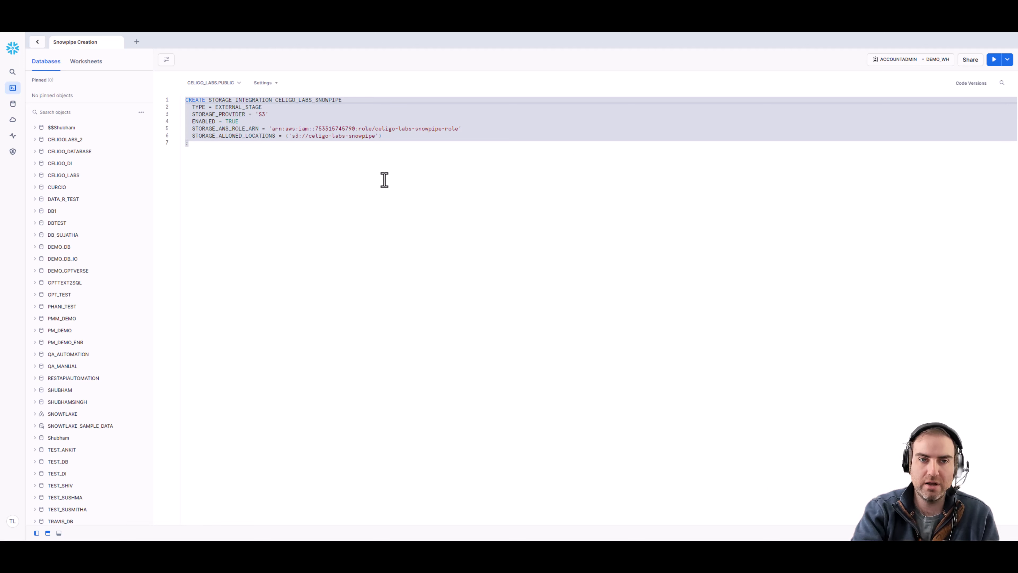
# Step: Run the storage integration statement, confirm its success, and add blank lines below it
pyautogui.hotkey('ctrl', 'Return')
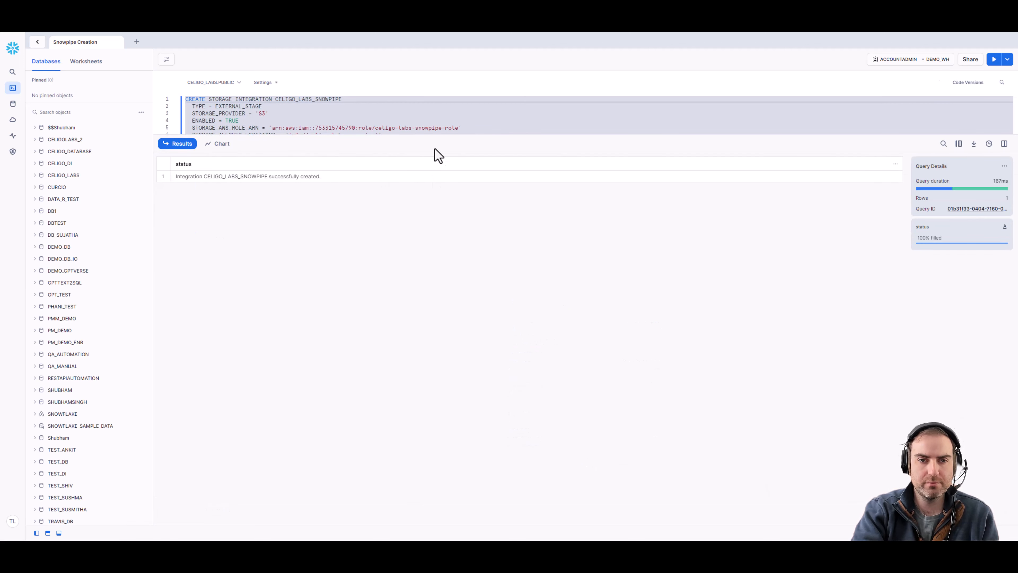
pyautogui.click(207, 177)
pyautogui.moveTo(371, 138); pyautogui.dragTo(405, 297)
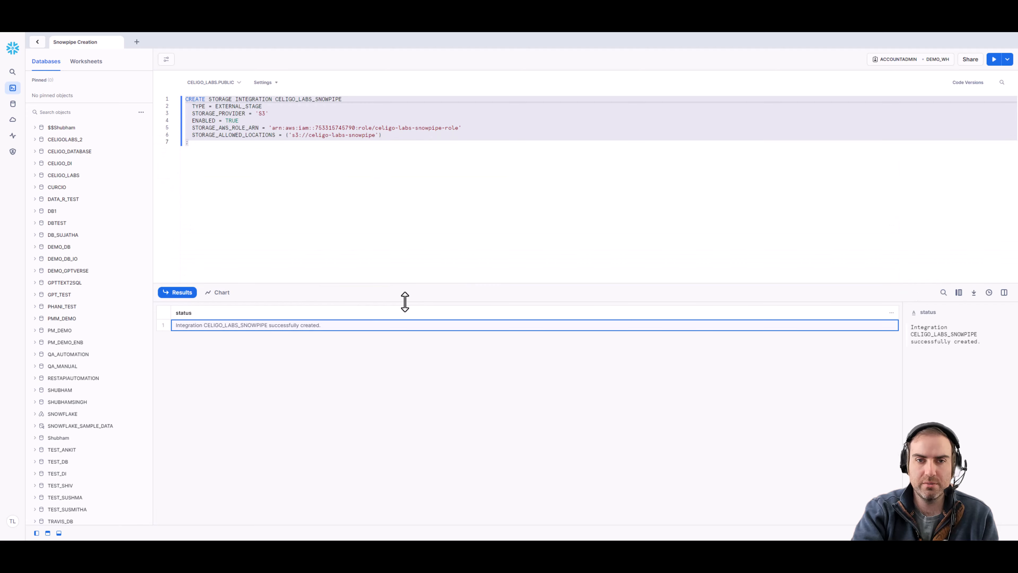
pyautogui.click(398, 220)
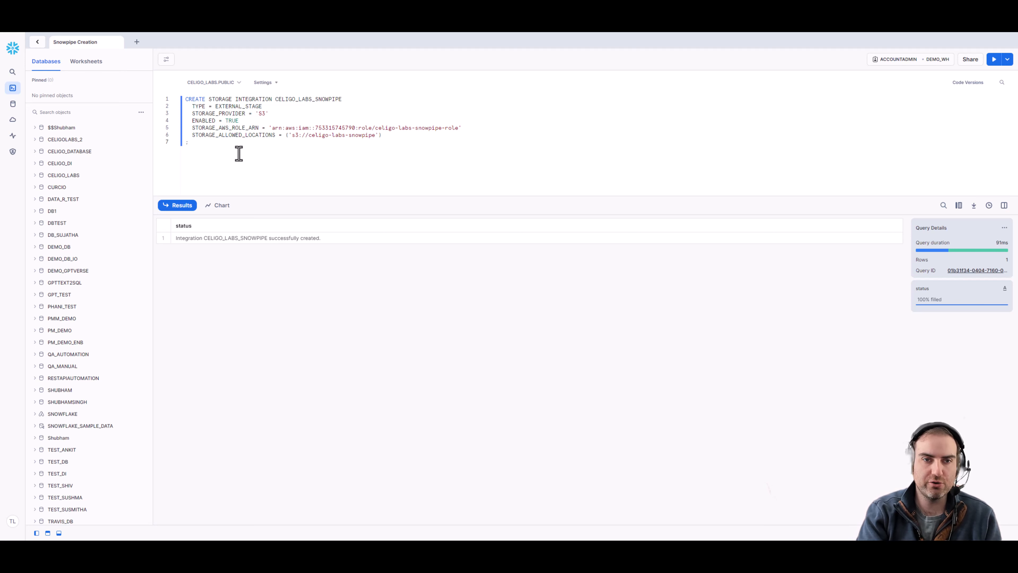
pyautogui.press('Return')
pyautogui.press('Return')
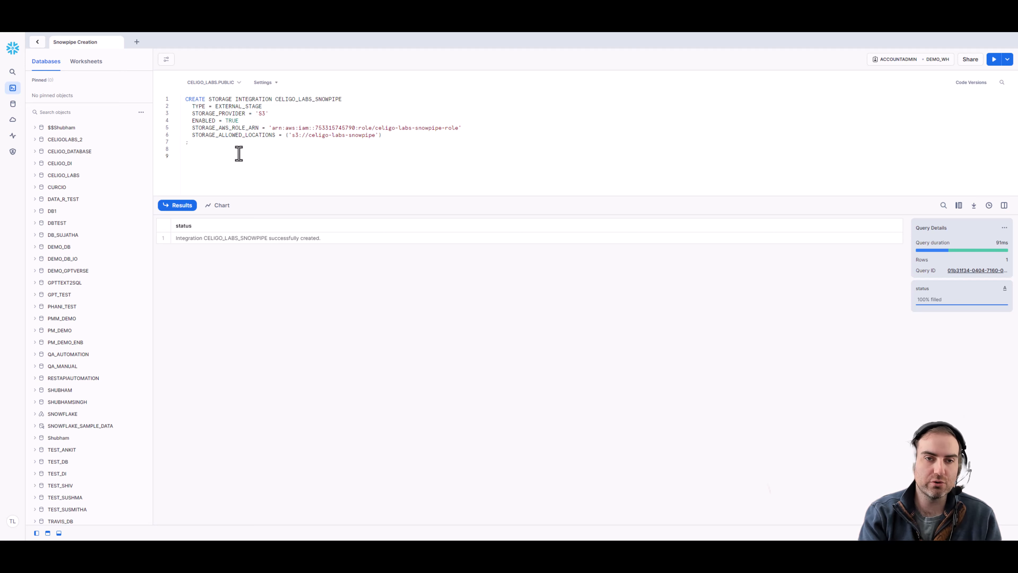
# Step: Run 'desc integration celigo_labs_snowpipe' and pick out its external ID and IAM user ARN values
pyautogui.write('d')
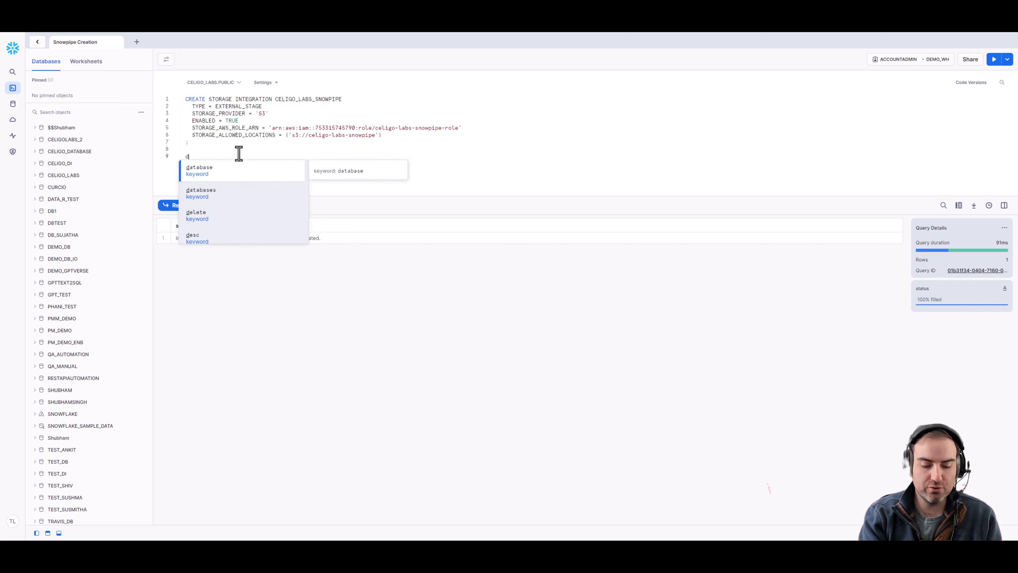
pyautogui.write('esc integ')
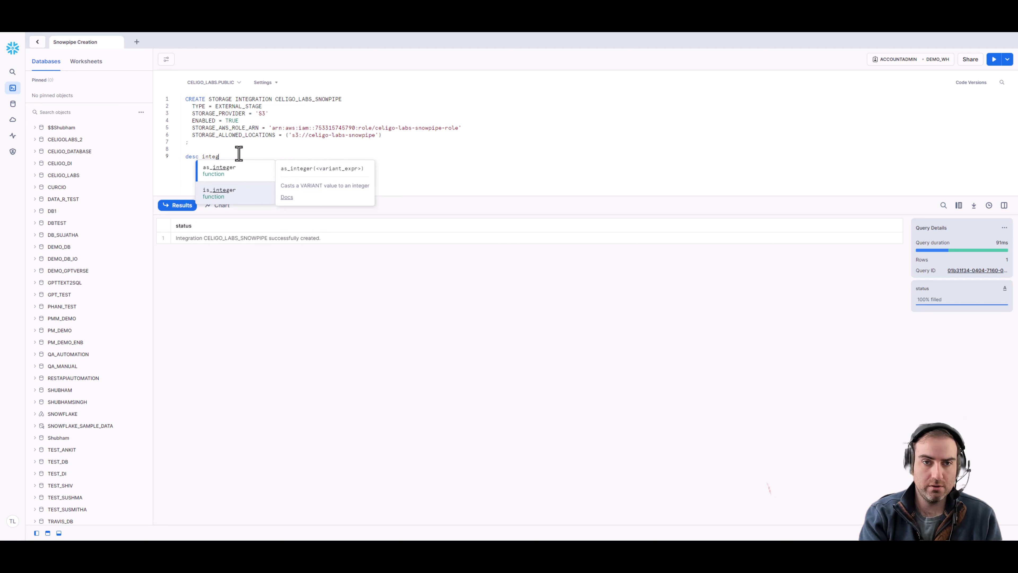
pyautogui.write('ratio')
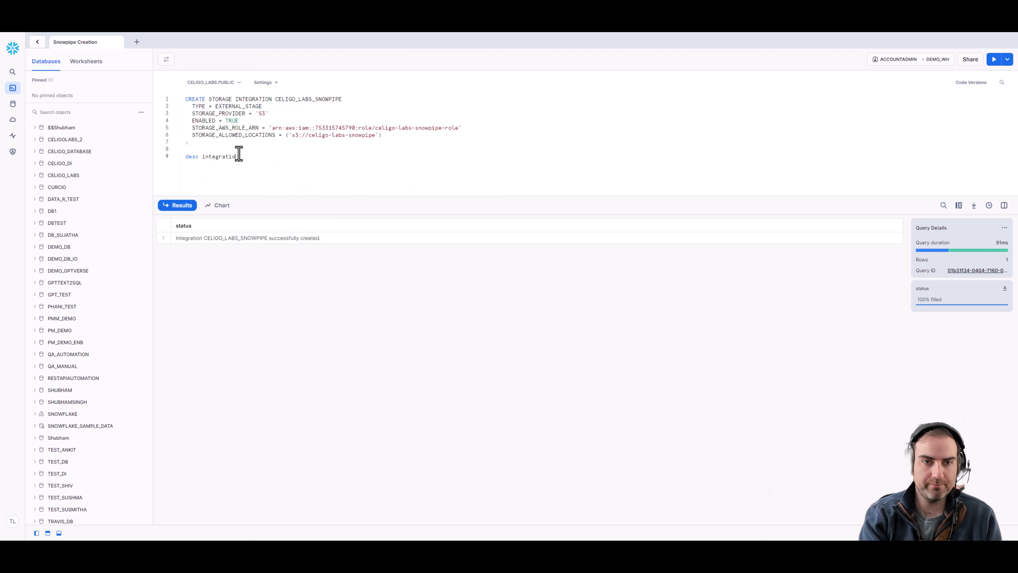
pyautogui.write('n')
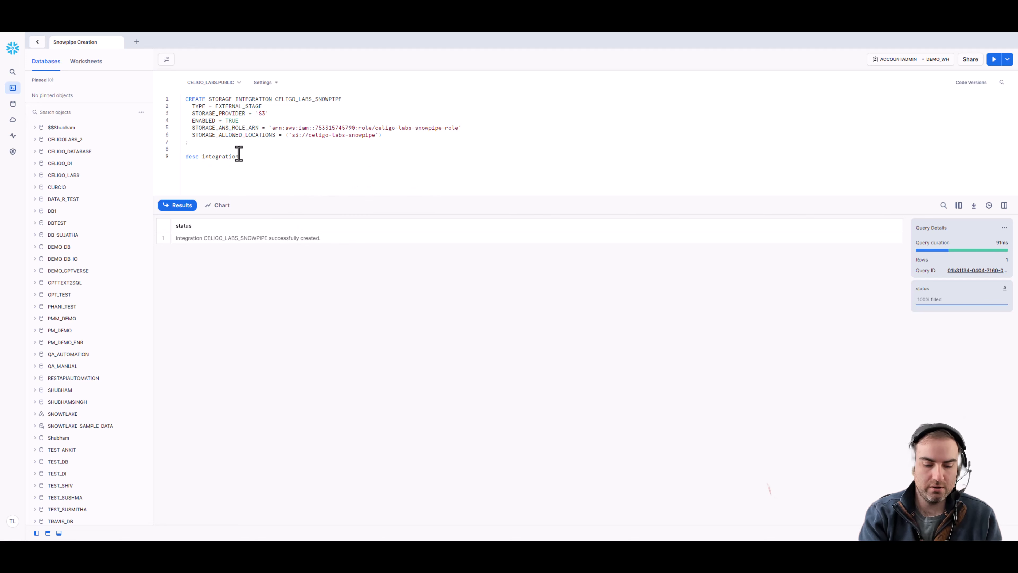
pyautogui.write(' celigo_s')
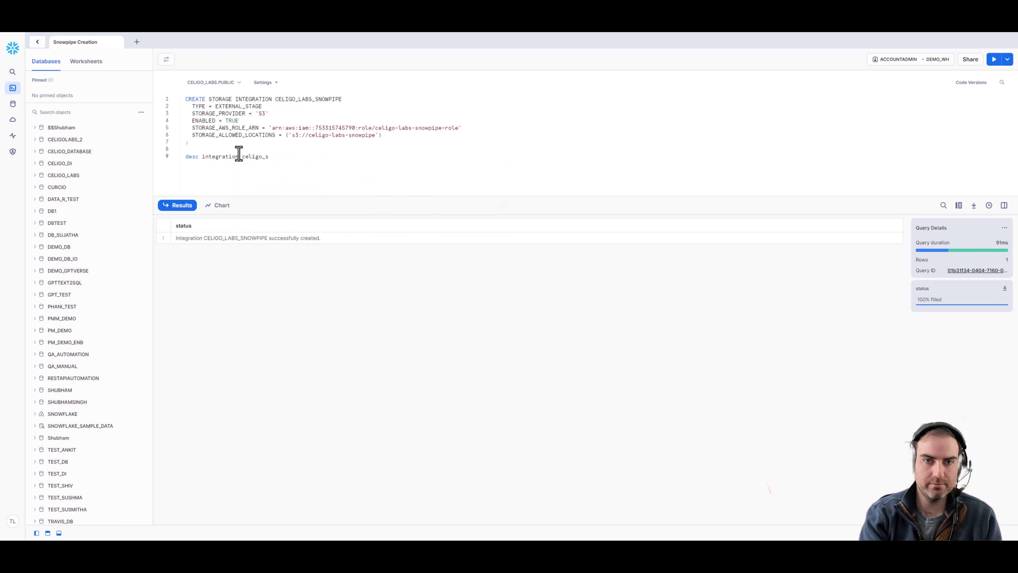
pyautogui.press('BackSpace')
pyautogui.write('kabs')
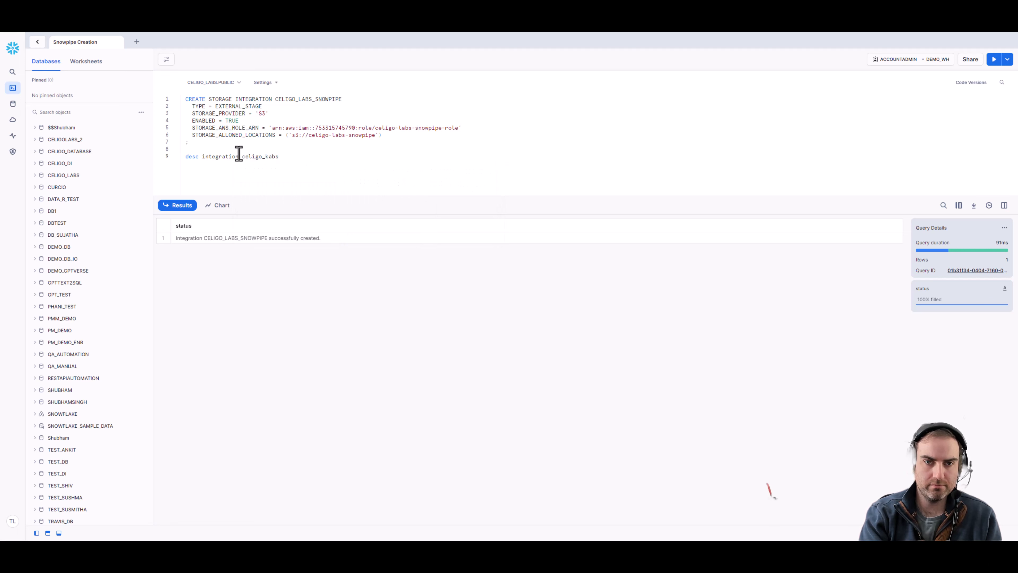
pyautogui.press('BackSpace')
pyautogui.press('BackSpace')
pyautogui.press('BackSpace')
pyautogui.press('BackSpace')
pyautogui.write('labs_s')
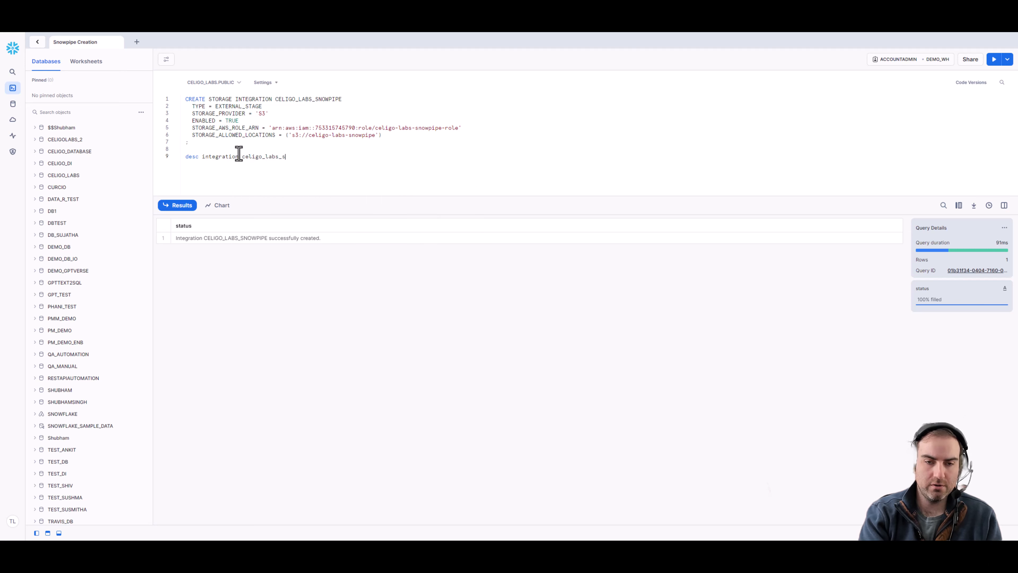
pyautogui.write('nowpipe;')
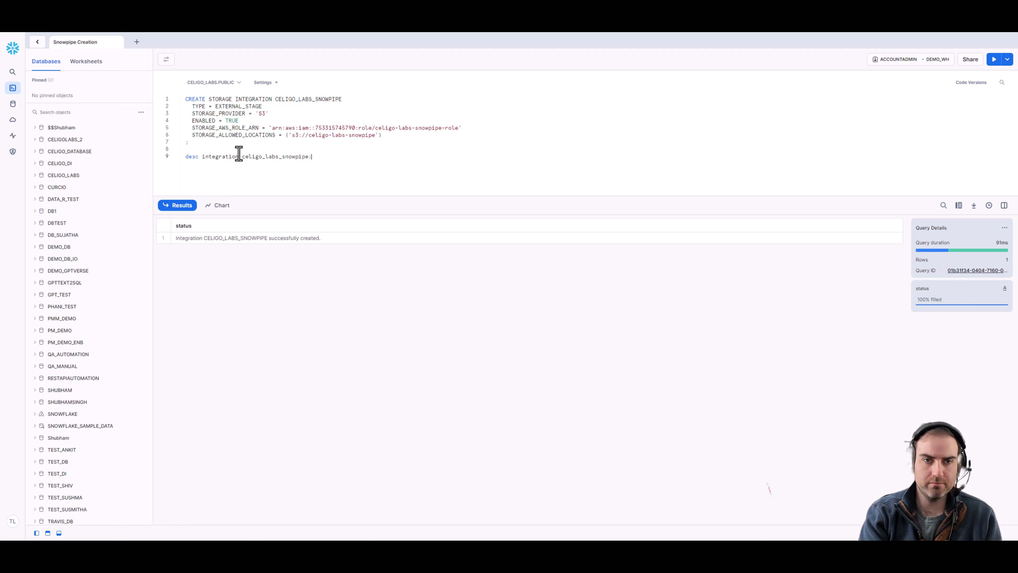
pyautogui.hotkey('ctrl', 'Return')
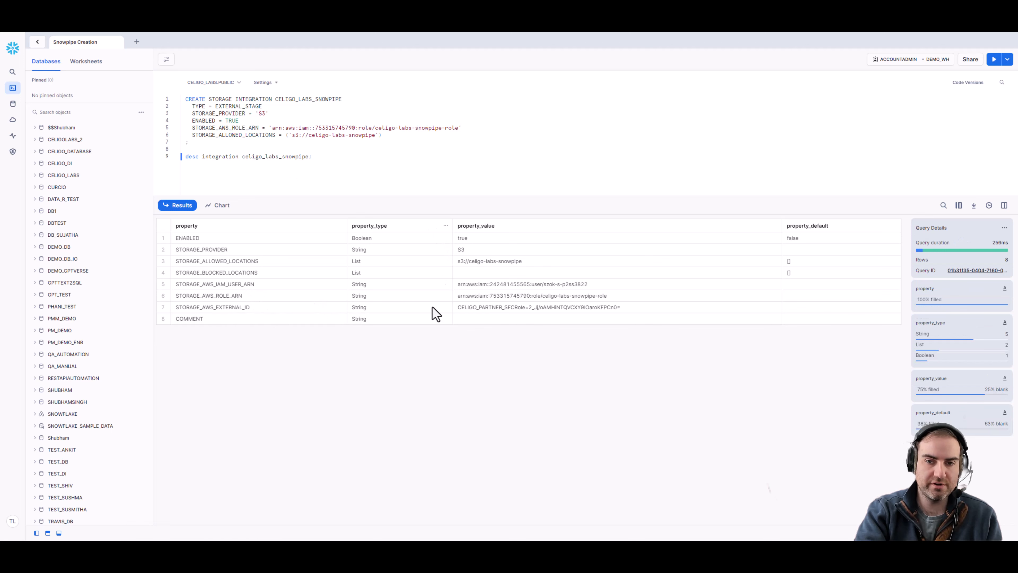
pyautogui.click(493, 308)
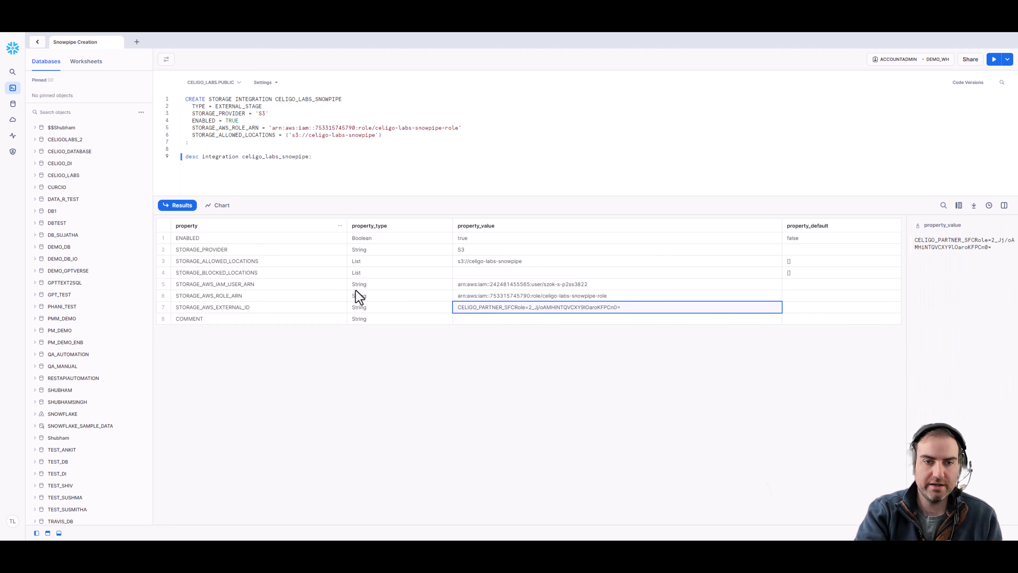
pyautogui.click(482, 293)
pyautogui.click(483, 286)
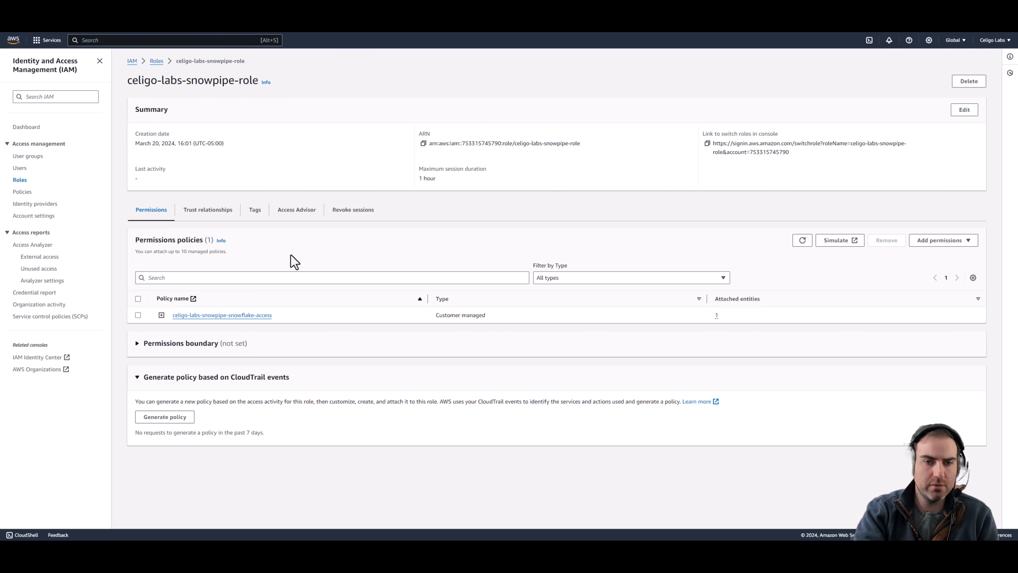
# Step: Edit the role's trust policy, replacing the principal ARN with Snowflake's IAM user ARN
pyautogui.click(199, 215)
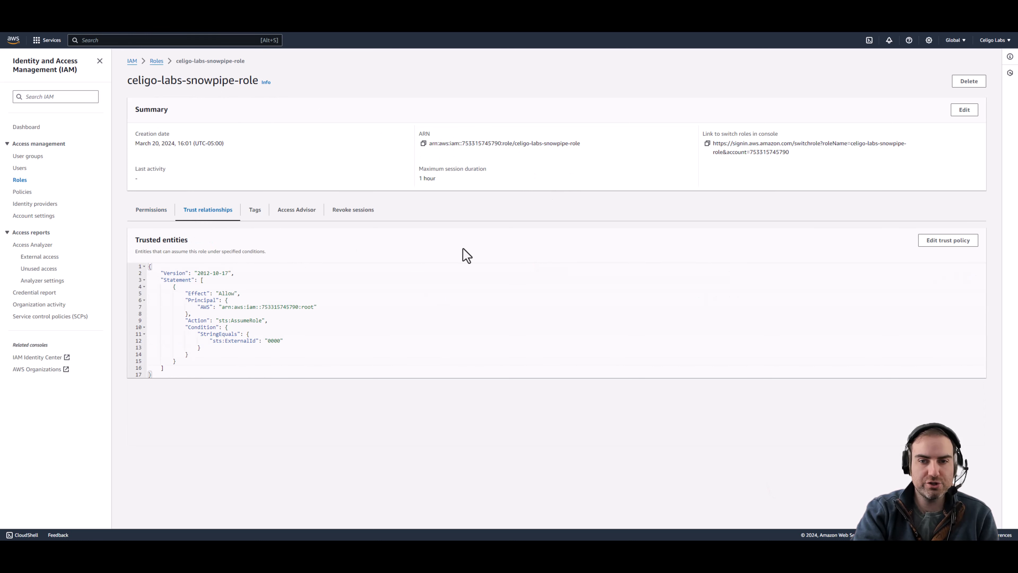
pyautogui.click(937, 247)
pyautogui.click(152, 172)
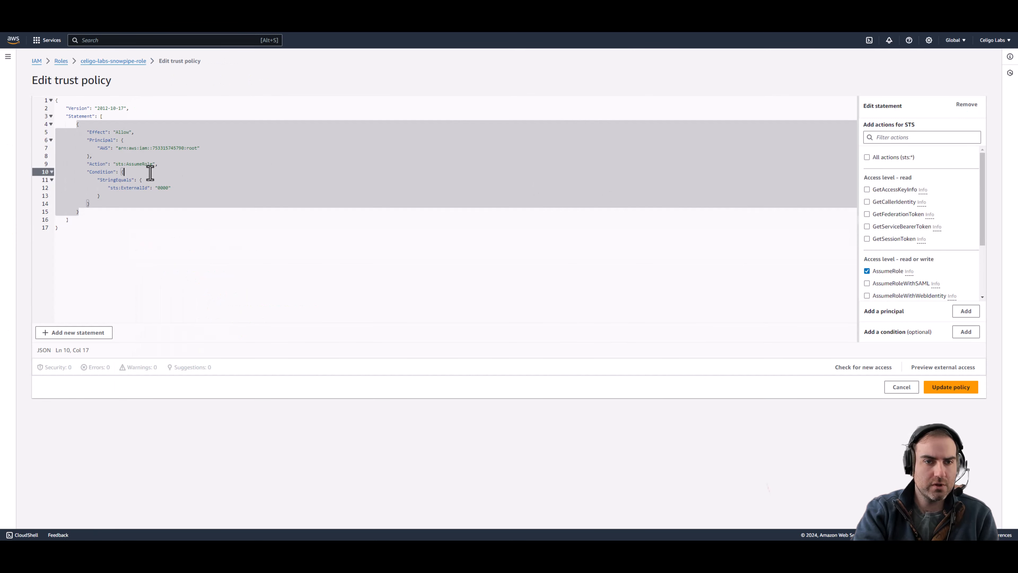
pyautogui.moveTo(117, 148); pyautogui.dragTo(201, 152)
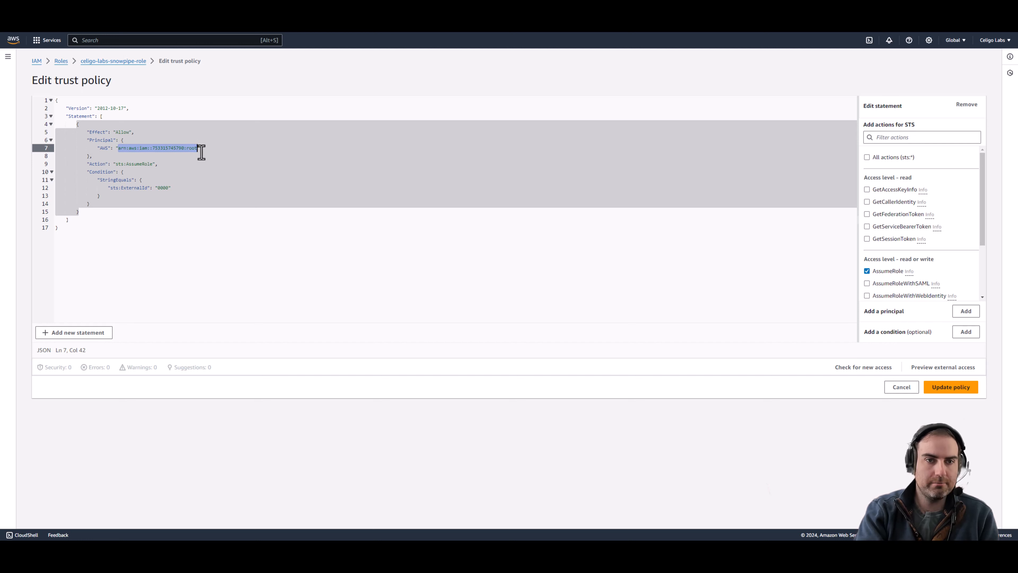
pyautogui.press('BackSpace')
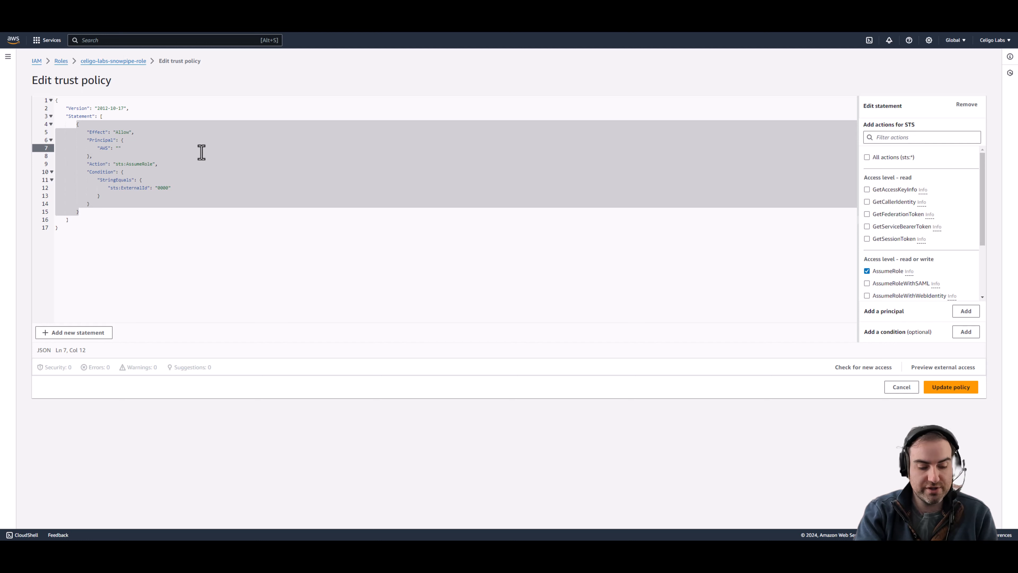
pyautogui.press('super+v')
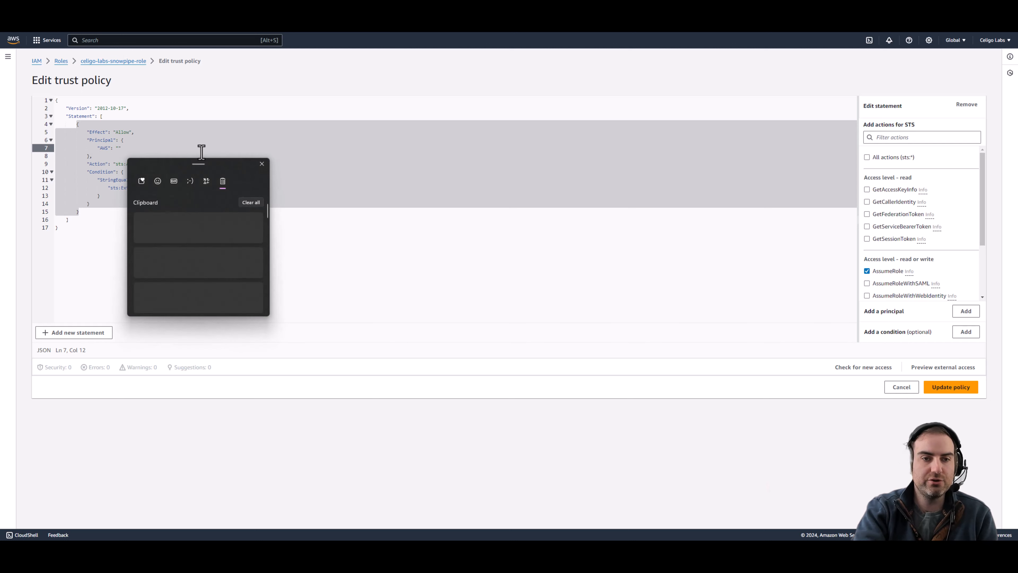
pyautogui.click(197, 221)
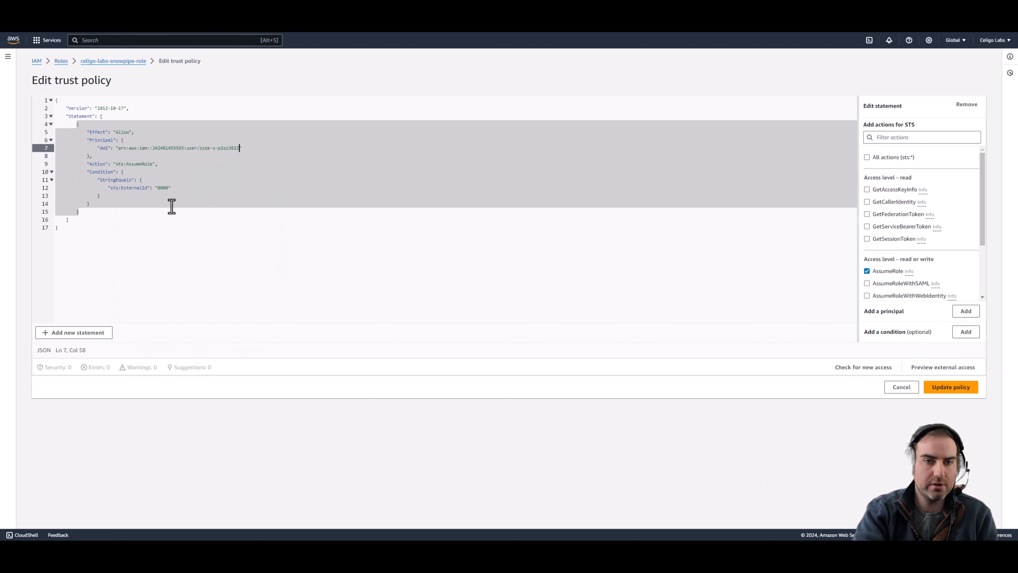
# Step: Replace external ID 0000 with Snowflake's external ID and save the trust policy
pyautogui.doubleClick(162, 187)
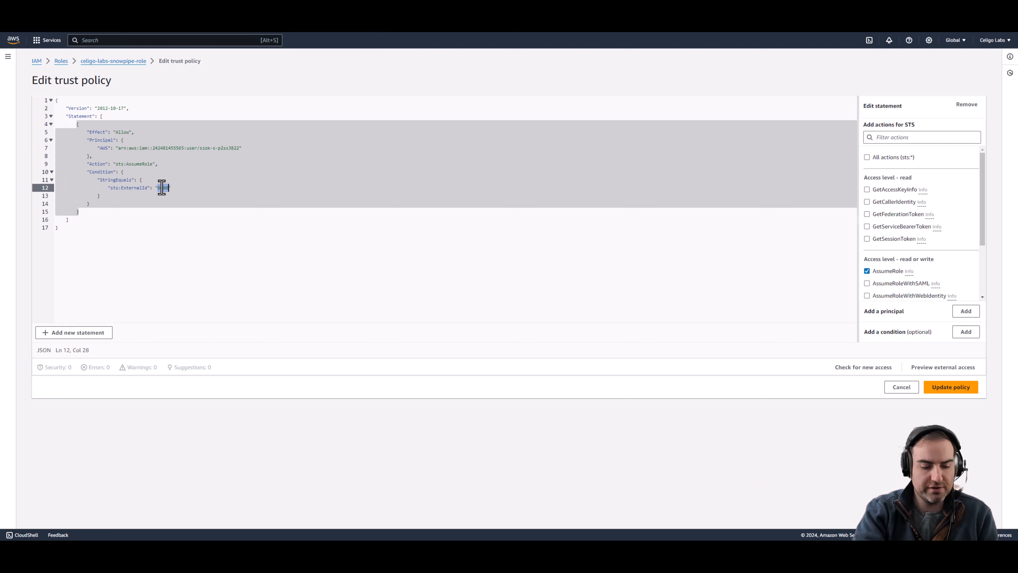
pyautogui.press('super+v')
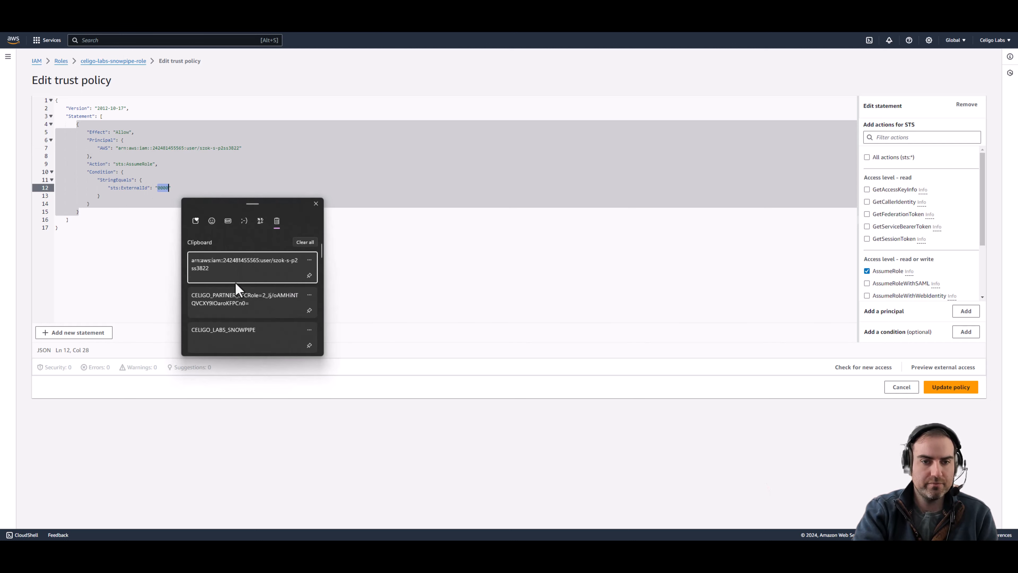
pyautogui.click(239, 305)
pyautogui.click(222, 235)
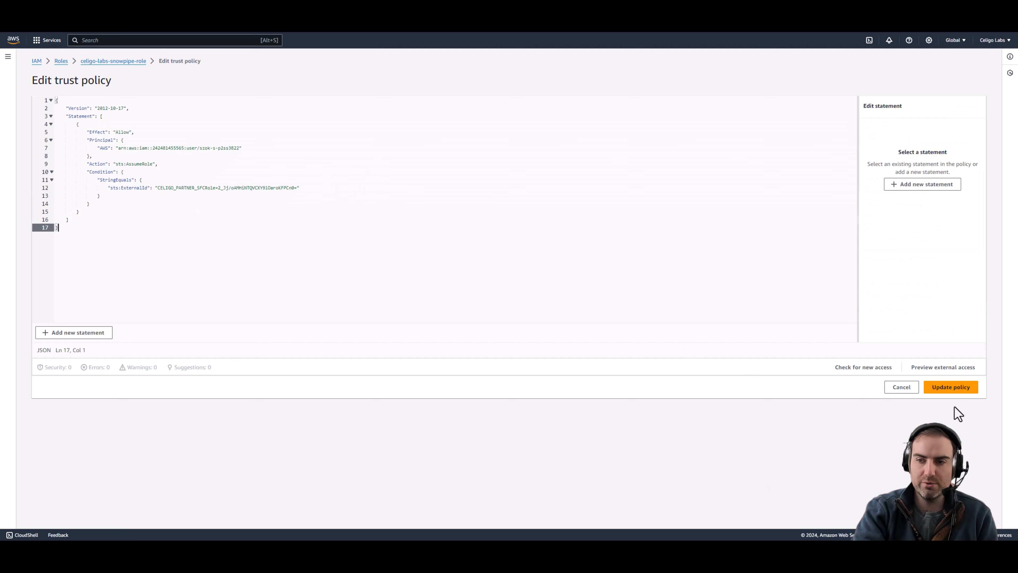
pyautogui.click(966, 388)
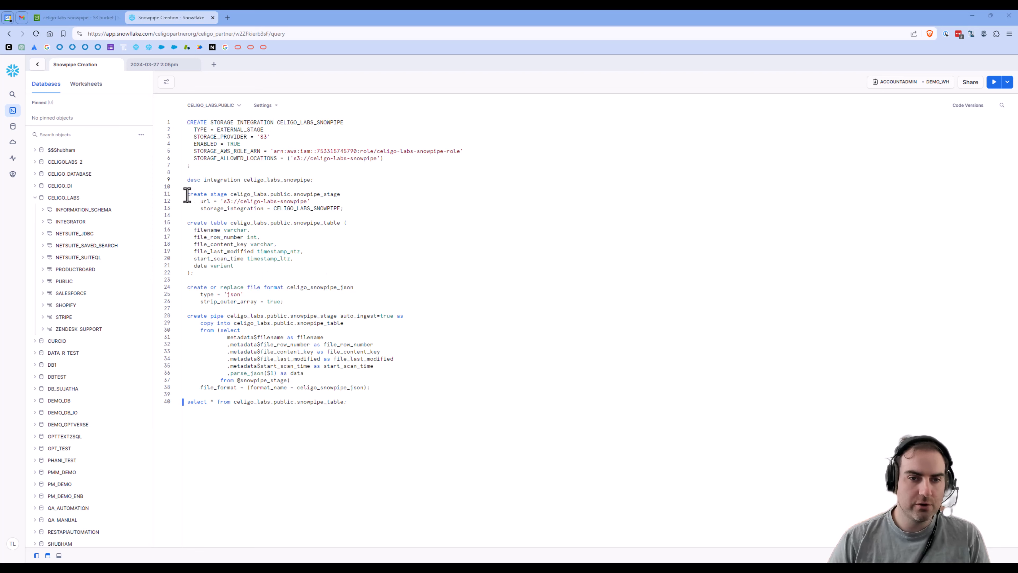
# Step: Review the create stage statement and its storage_integration CELIGO_LABS_SNOWPIPE parameter
pyautogui.moveTo(187, 195); pyautogui.dragTo(361, 207)
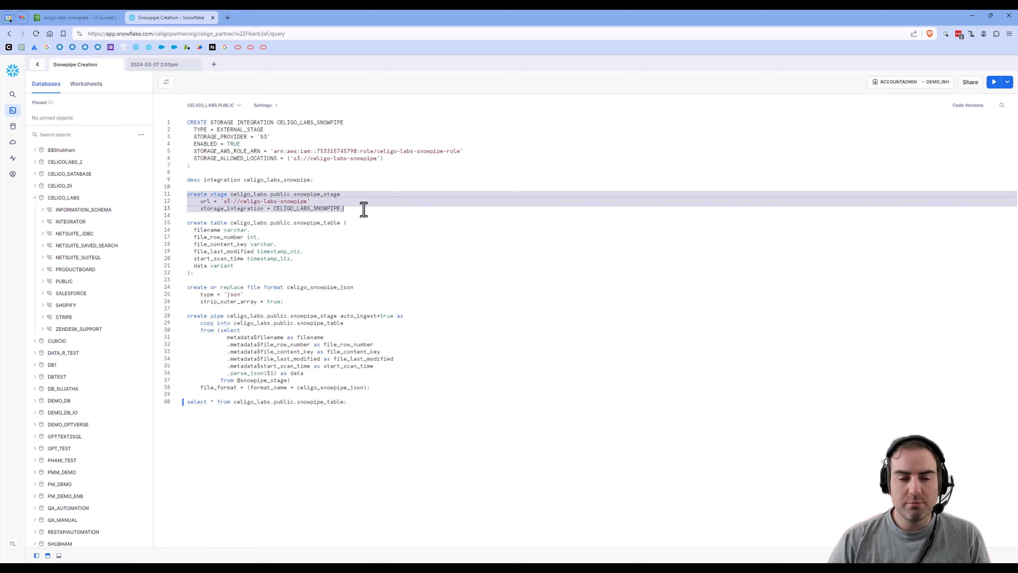
pyautogui.click(303, 212)
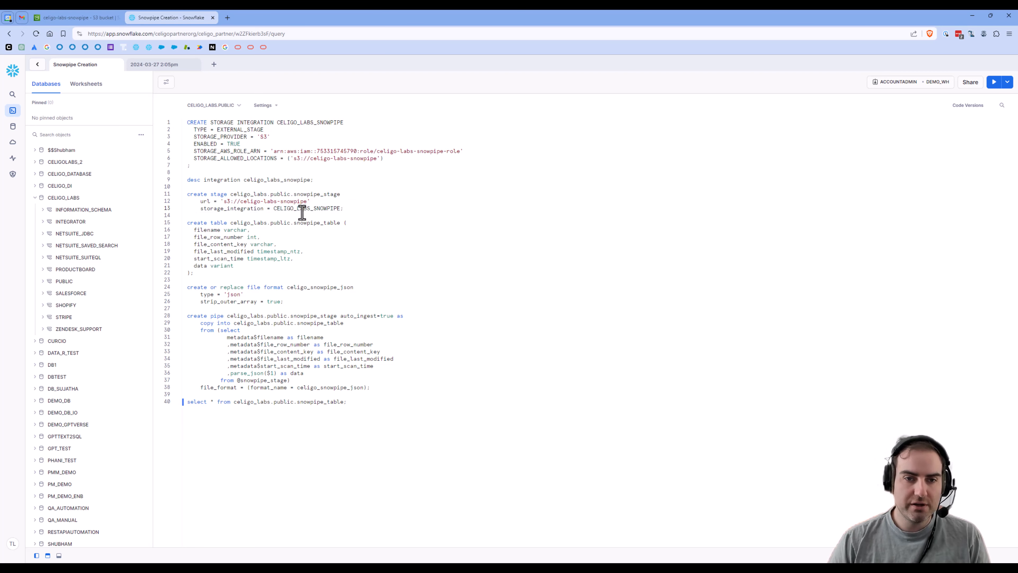
pyautogui.doubleClick(213, 208)
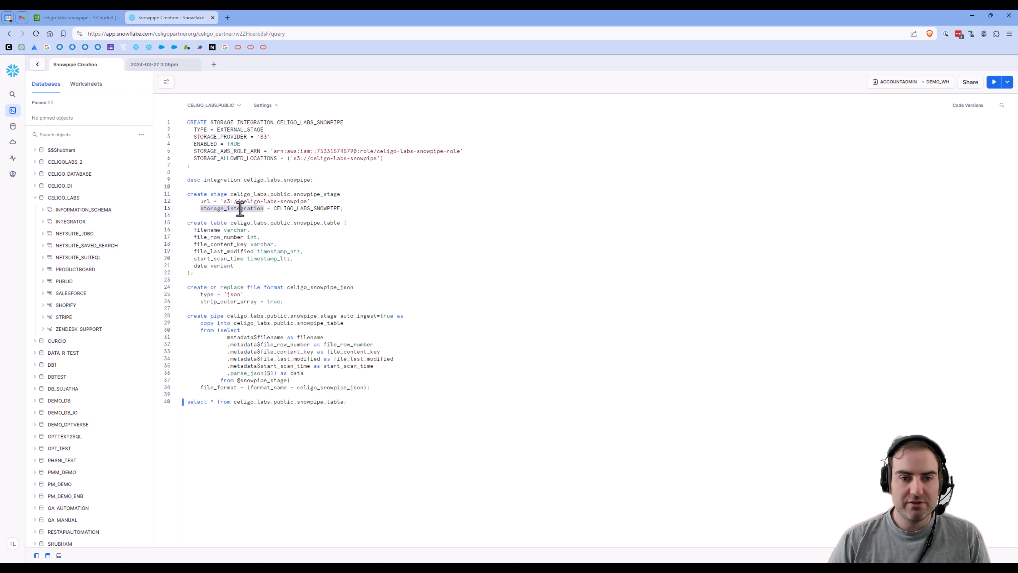
pyautogui.click(225, 201)
# Step: Change line 11 to 'create or replace stage' and run lines 11–13 to create SNOWPIPE_STAGE
pyautogui.moveTo(240, 201); pyautogui.dragTo(306, 204)
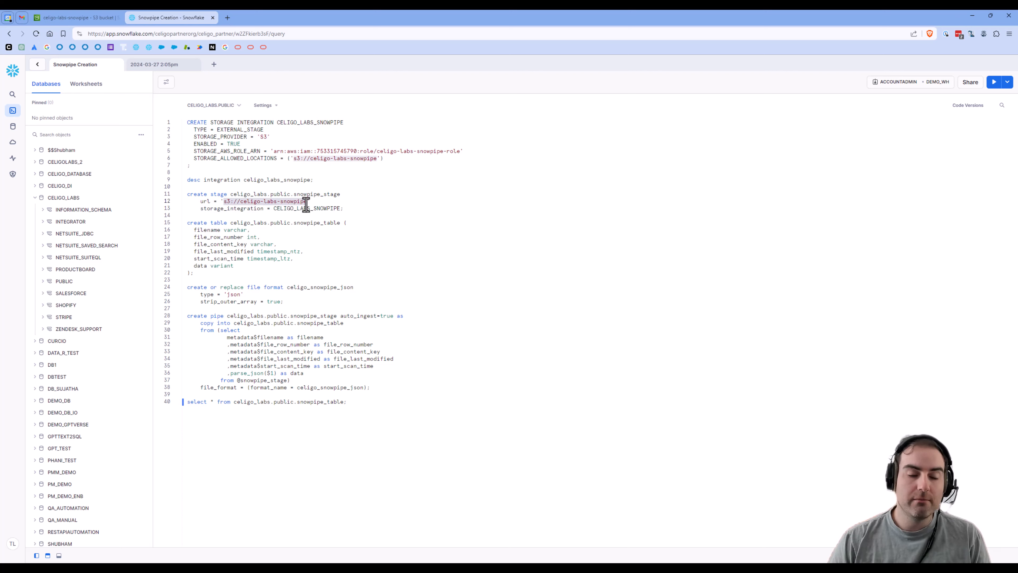
pyautogui.click(307, 204)
pyautogui.moveTo(351, 211); pyautogui.dragTo(189, 196)
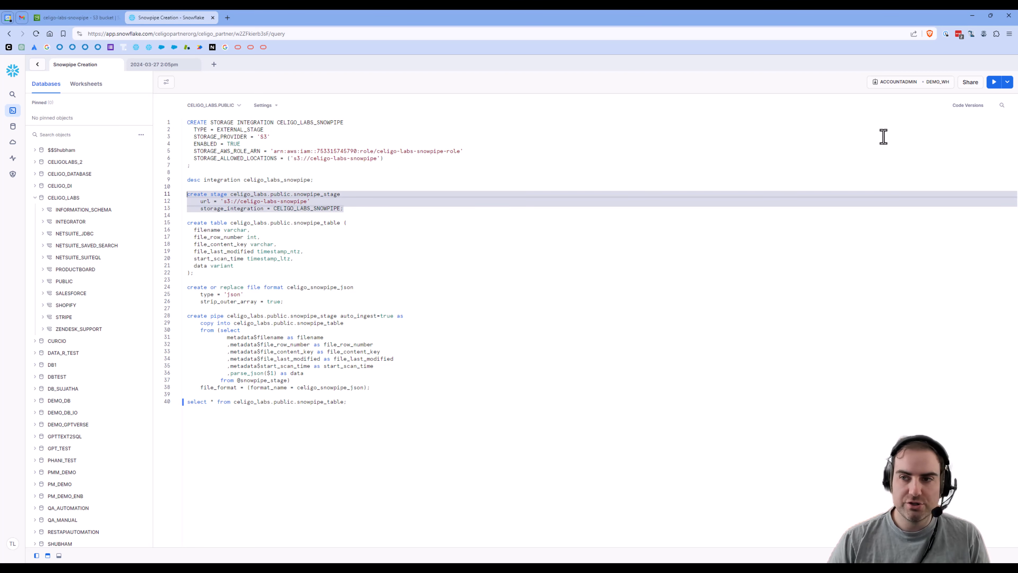
pyautogui.click(209, 195)
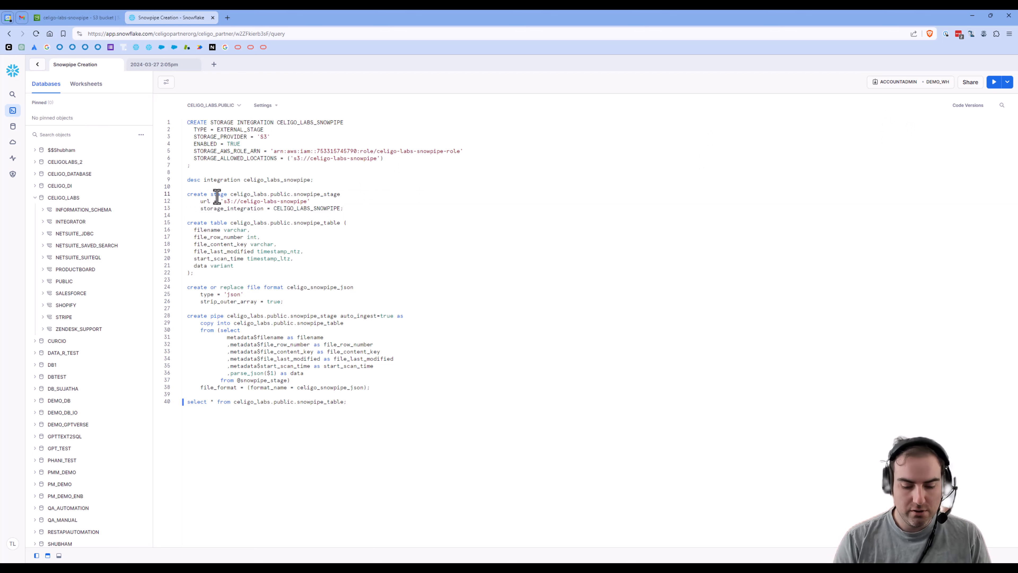
pyautogui.write('or re')
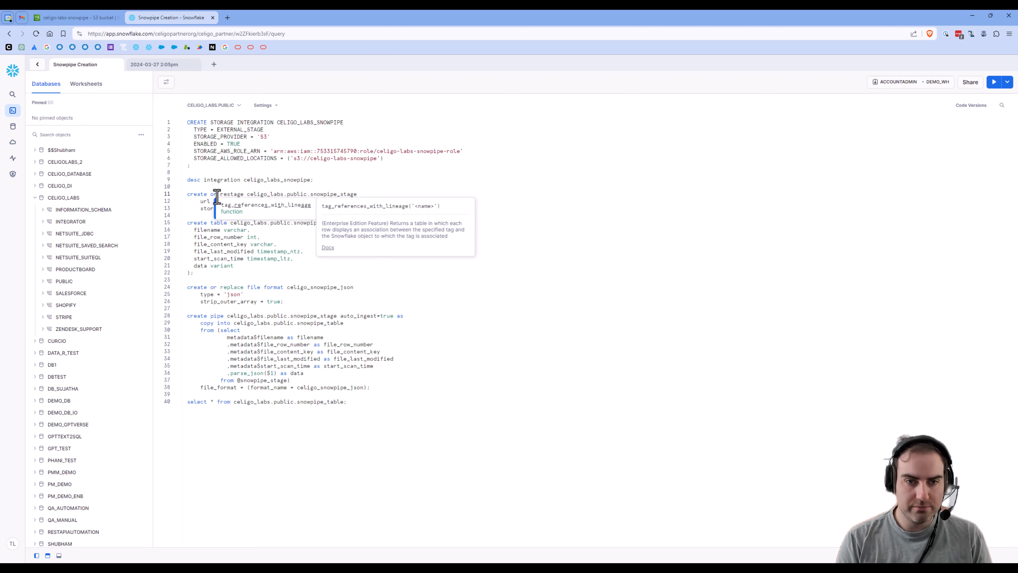
pyautogui.write('place')
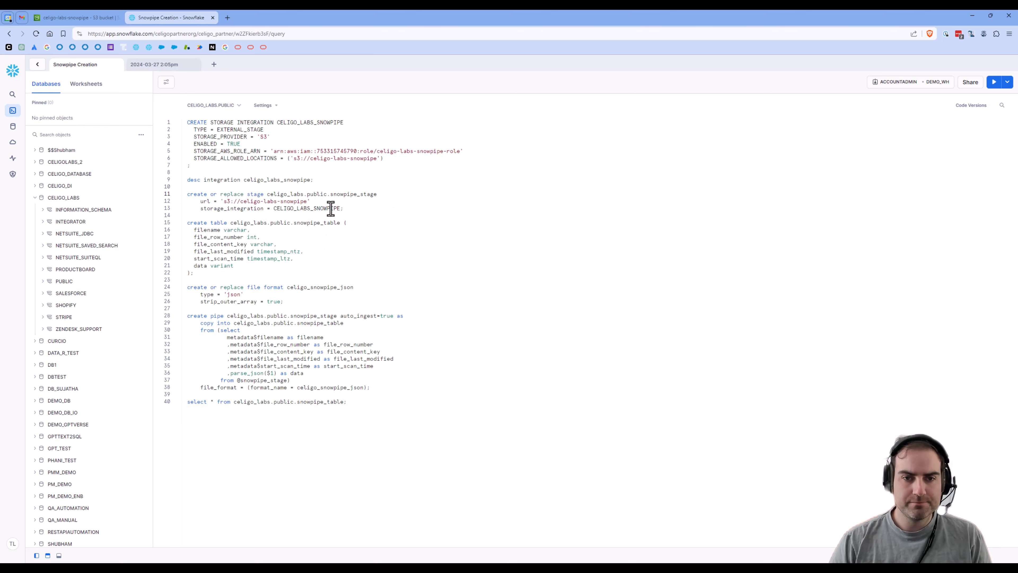
pyautogui.moveTo(348, 209); pyautogui.dragTo(183, 195)
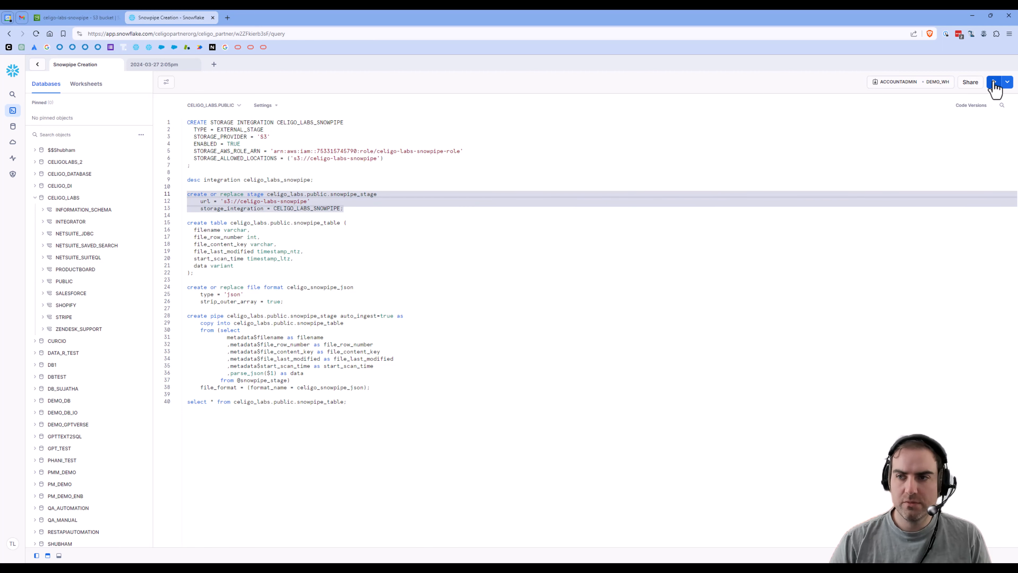
pyautogui.click(994, 82)
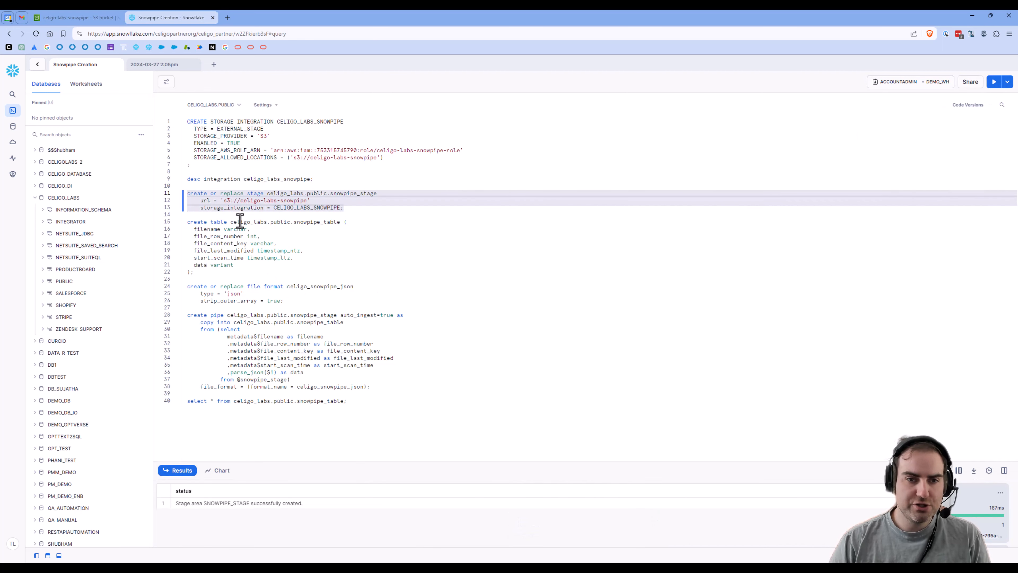
# Step: Review the table columns filename, file_row_number, file_content_key, file_last_modified, start_scan_time and data
pyautogui.click(202, 275)
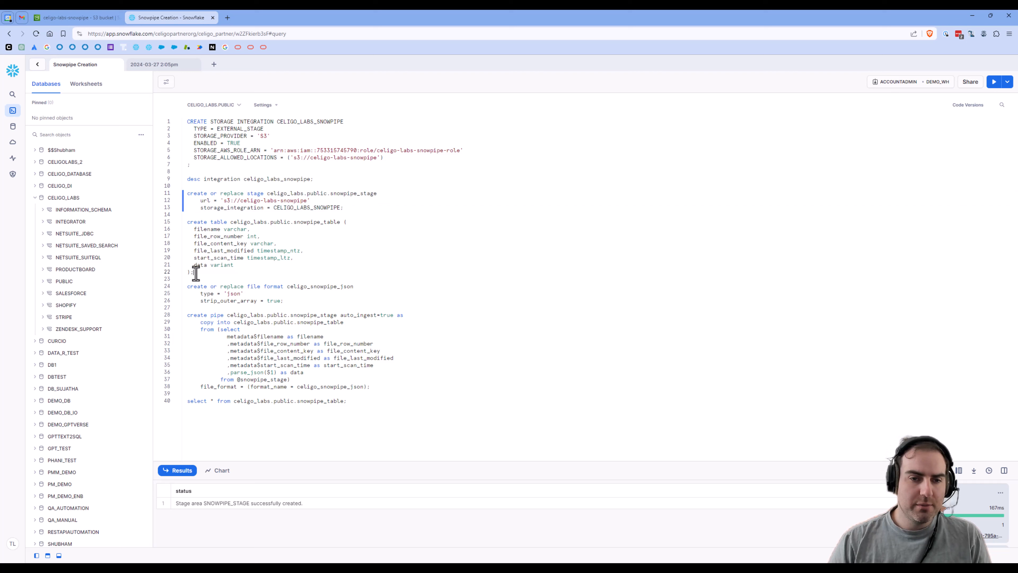
pyautogui.doubleClick(207, 230)
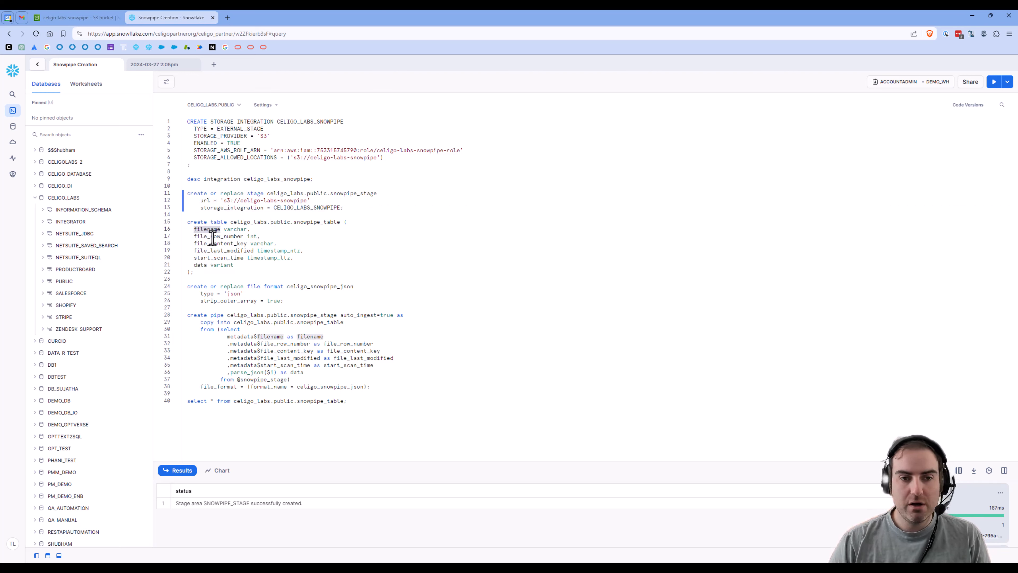
pyautogui.doubleClick(212, 237)
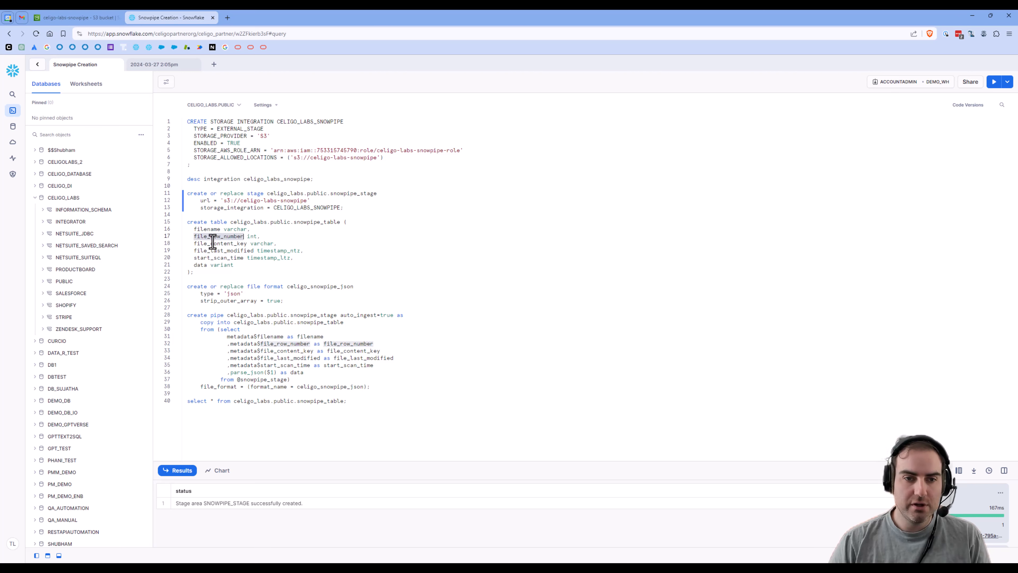
pyautogui.doubleClick(213, 243)
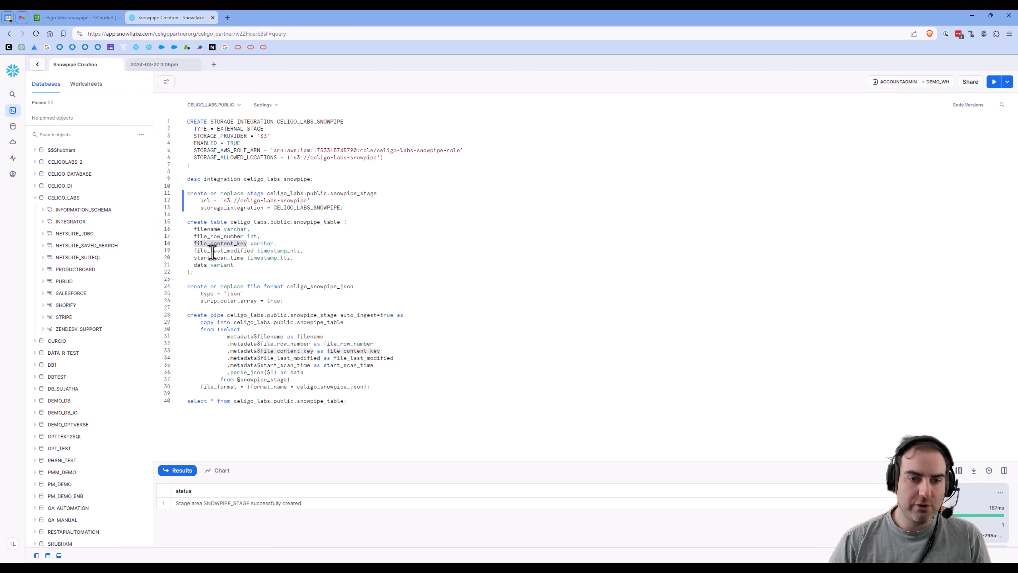
pyautogui.doubleClick(212, 251)
pyautogui.doubleClick(212, 258)
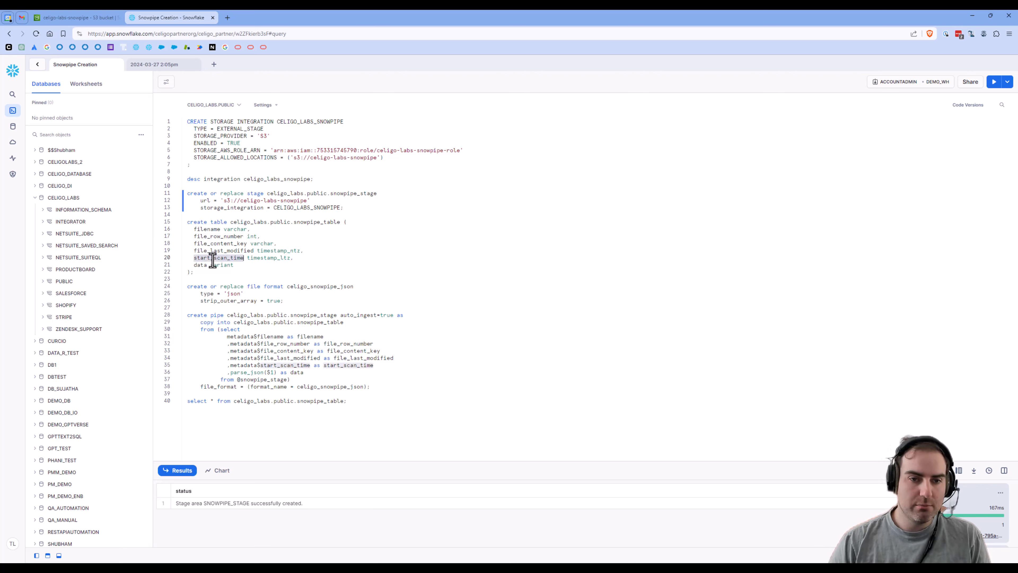
pyautogui.doubleClick(200, 265)
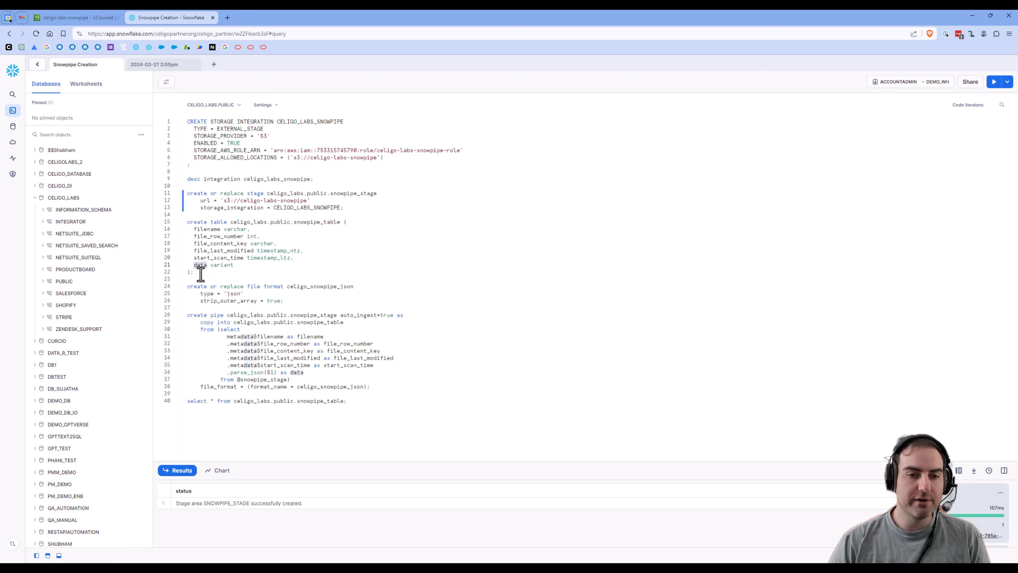
# Step: Change line 15 to 'create or replace table' and run lines 15–22 to create SNOWPIPE_TABLE
pyautogui.moveTo(200, 274); pyautogui.dragTo(182, 231)
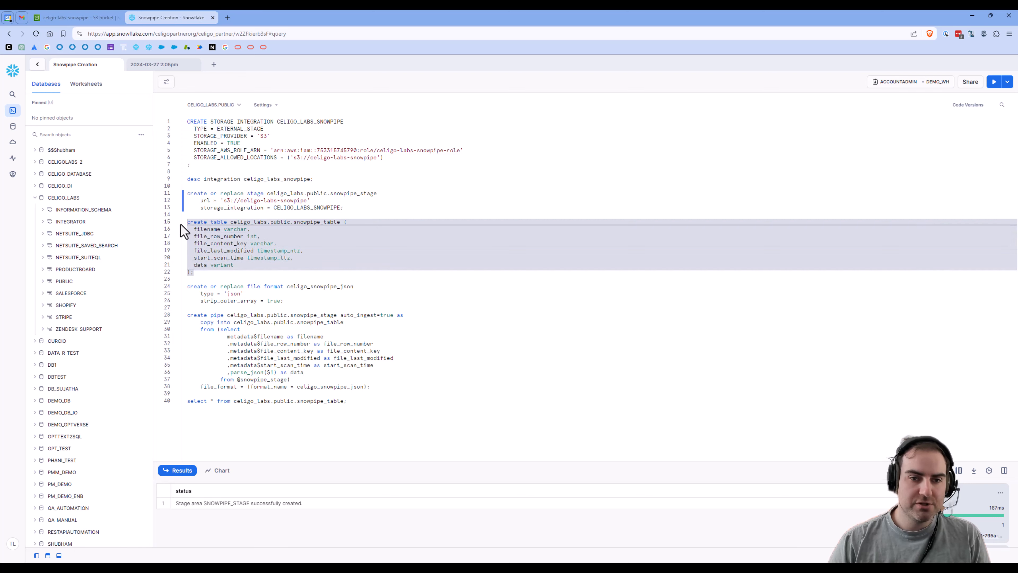
pyautogui.click(210, 222)
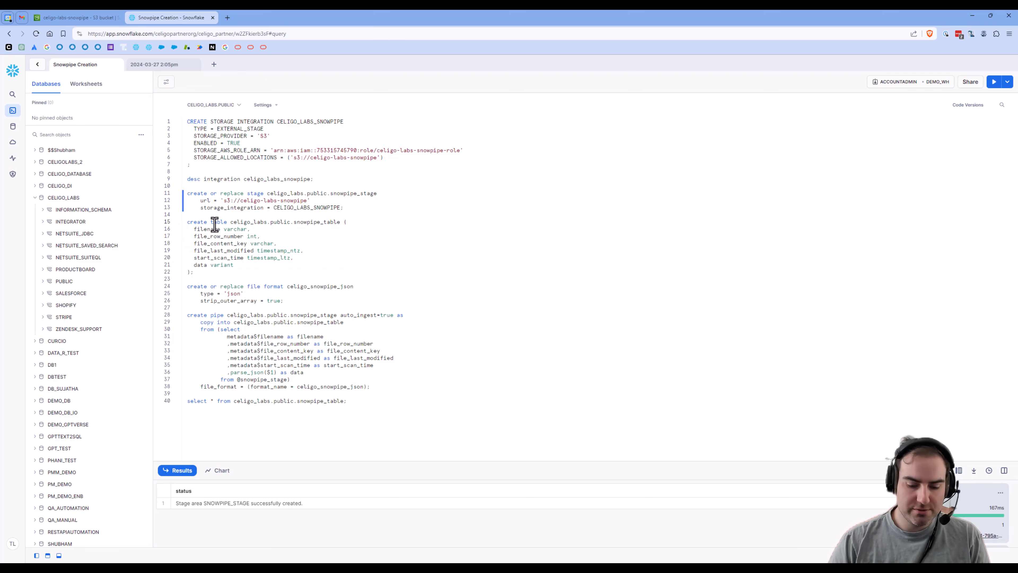
pyautogui.write('or replace')
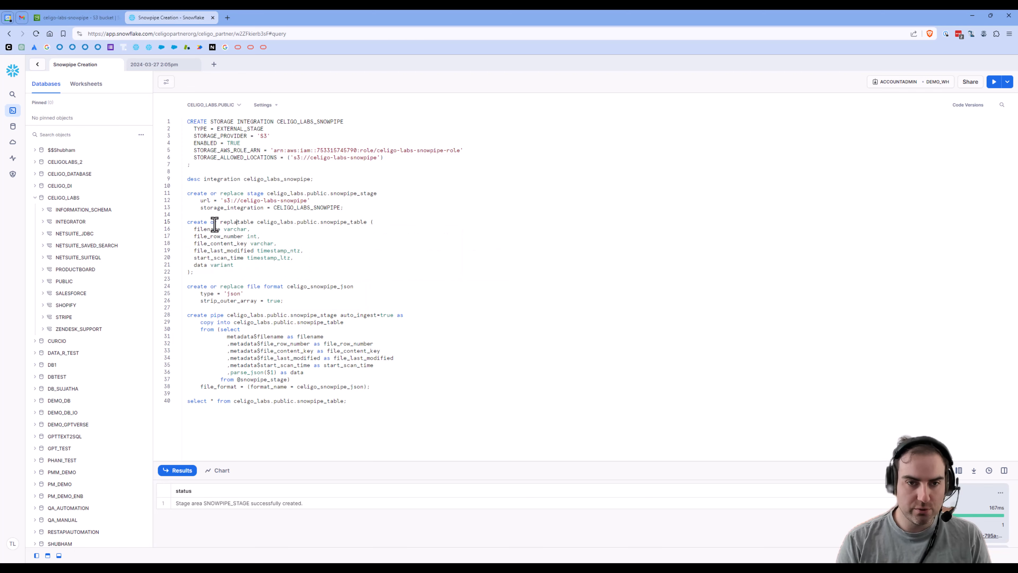
pyautogui.moveTo(194, 273); pyautogui.dragTo(186, 221)
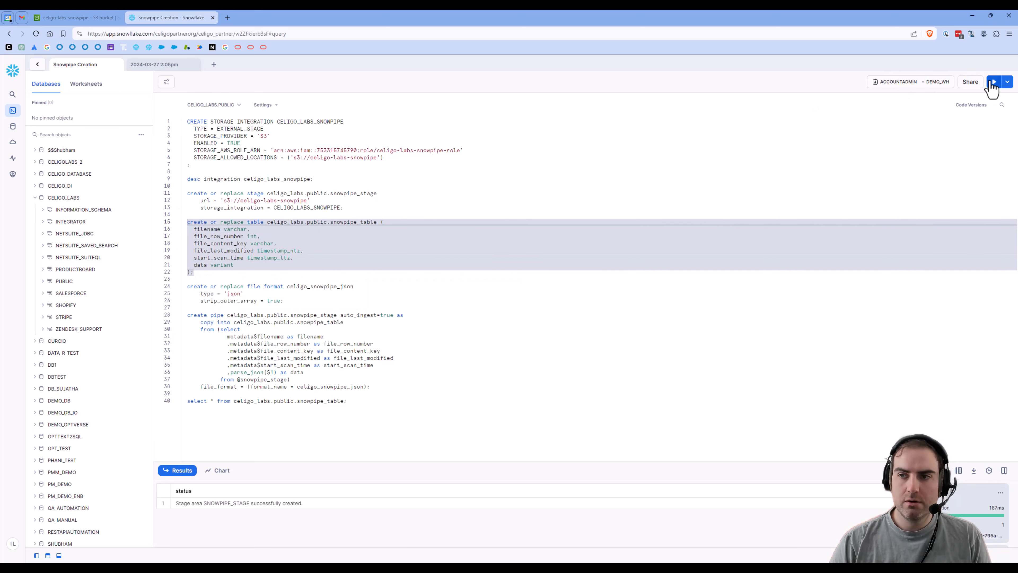
pyautogui.click(994, 81)
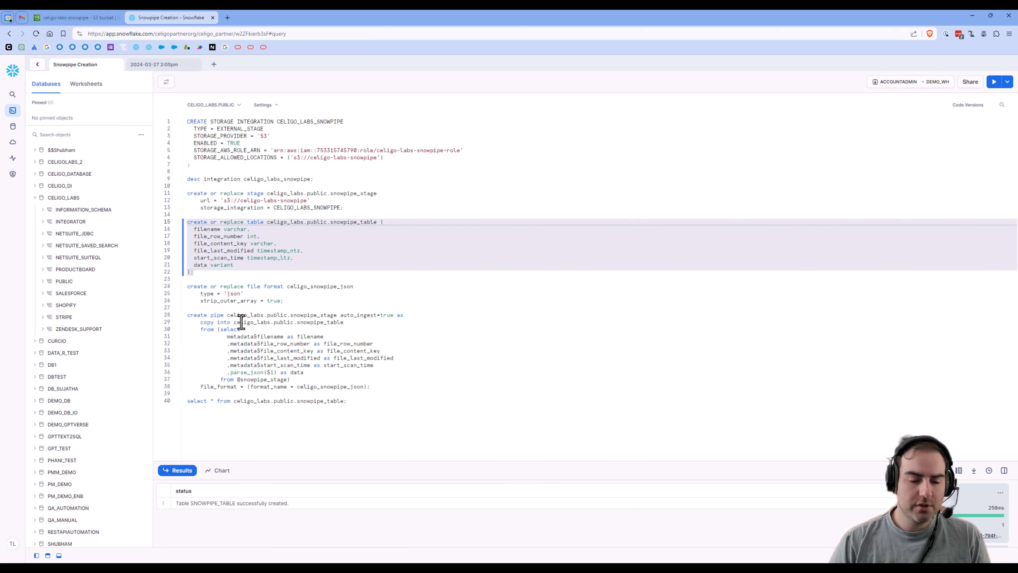
# Step: Run the create or replace file format statement on lines 24–26 to create JSON format CELIGO_SNOWPIPE_JSON
pyautogui.click(218, 296)
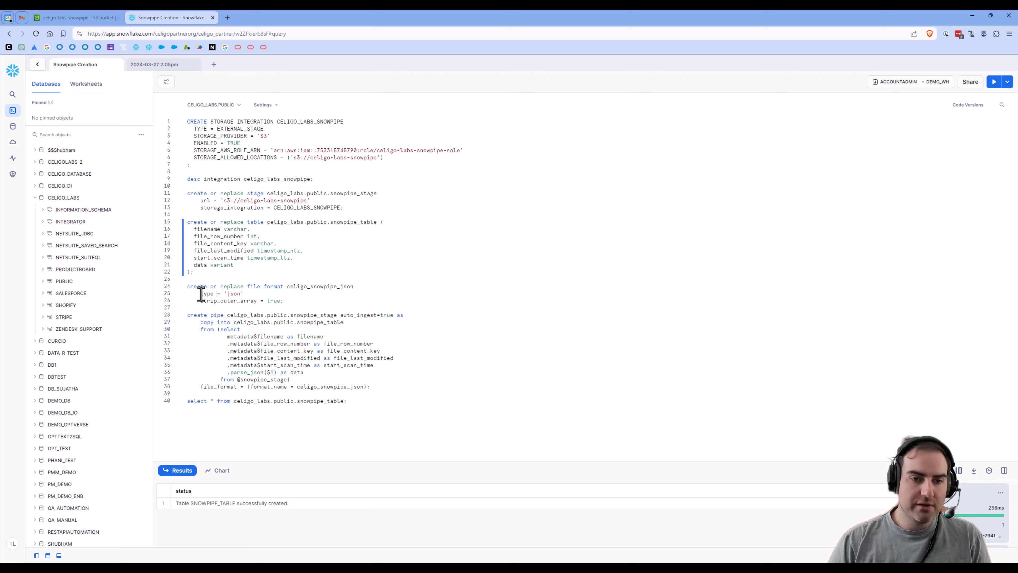
pyautogui.moveTo(201, 294); pyautogui.dragTo(289, 300)
pyautogui.click(204, 302)
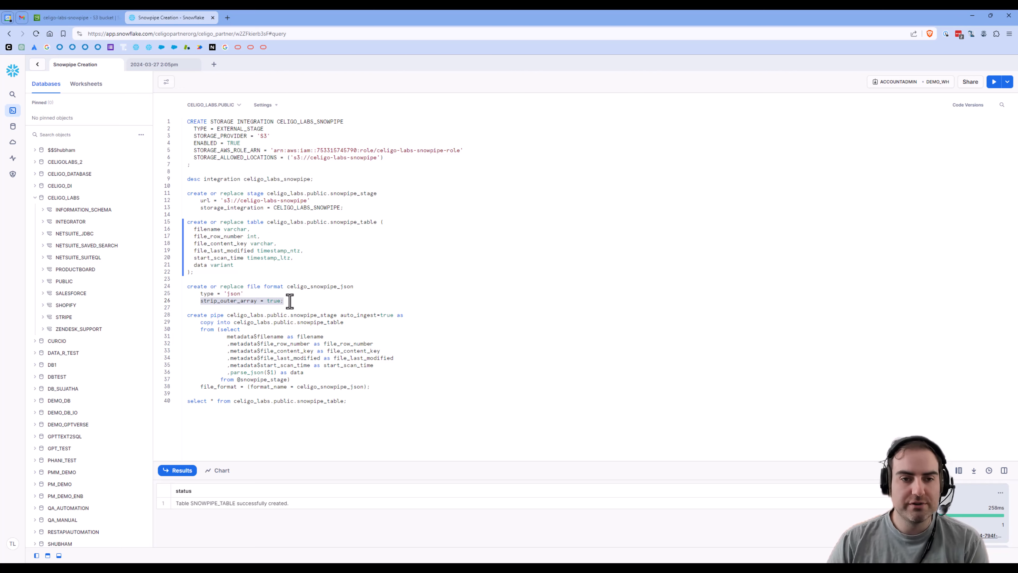
pyautogui.click(288, 299)
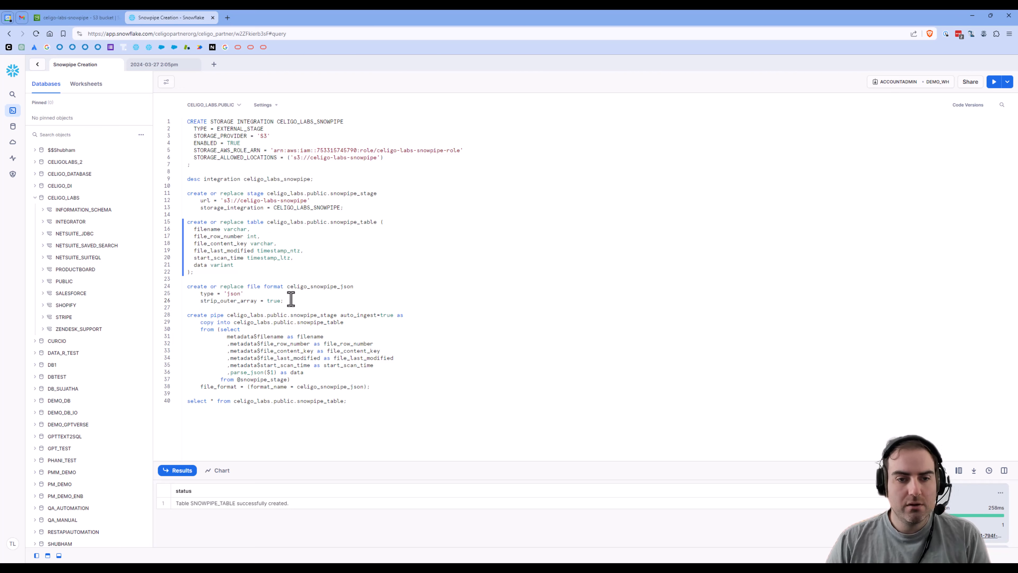
pyautogui.moveTo(288, 300); pyautogui.dragTo(180, 286)
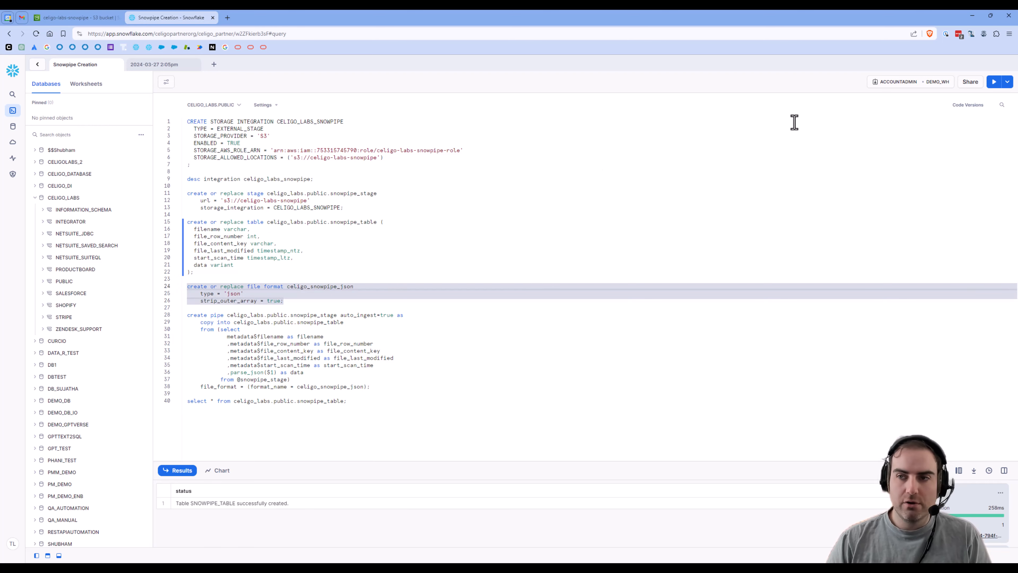
pyautogui.click(995, 83)
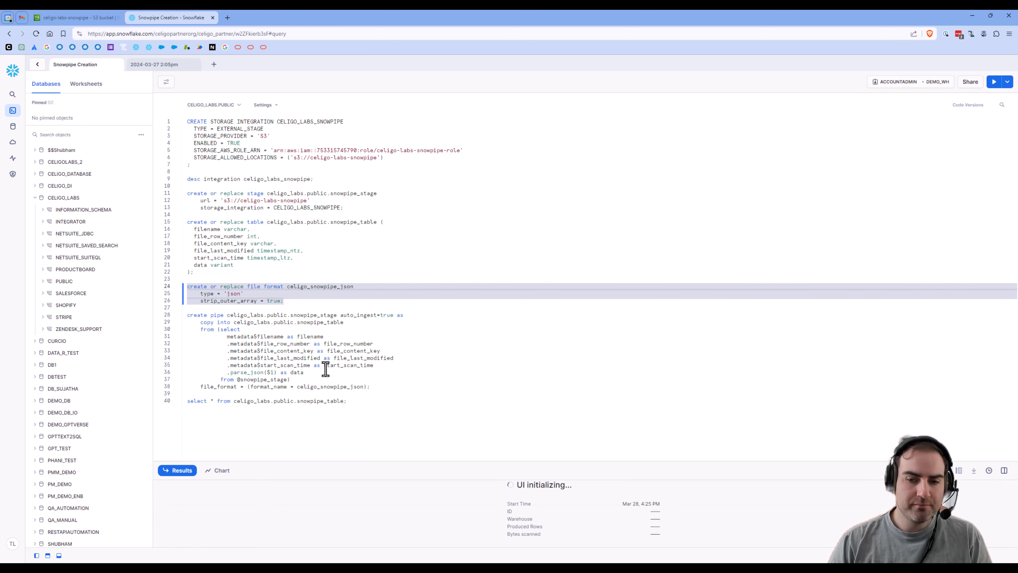
# Step: Review the pipe definition's source stage, auto_ingest=true setting, target table and metadata select lines
pyautogui.click(258, 346)
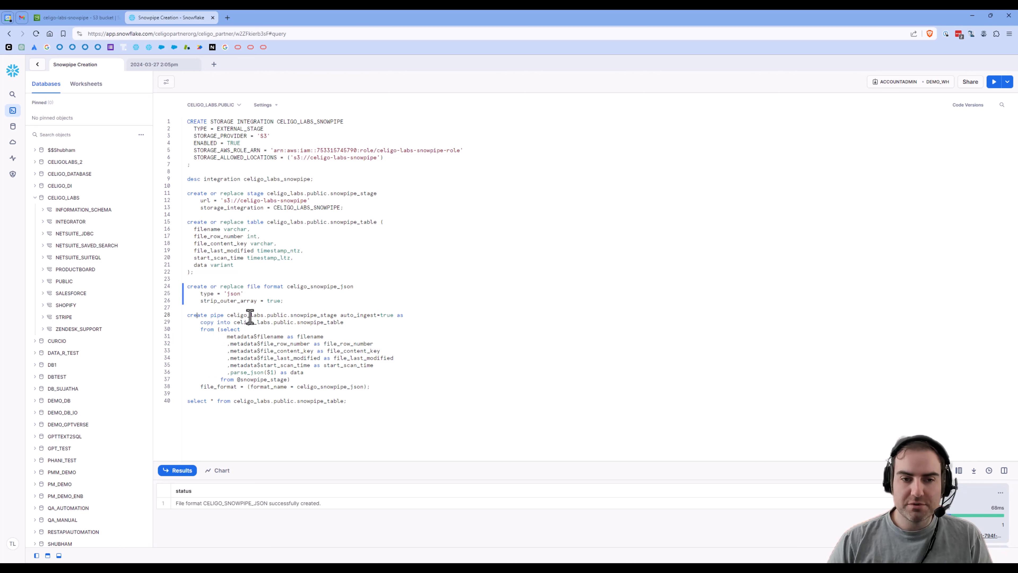
pyautogui.moveTo(229, 315); pyautogui.dragTo(395, 316)
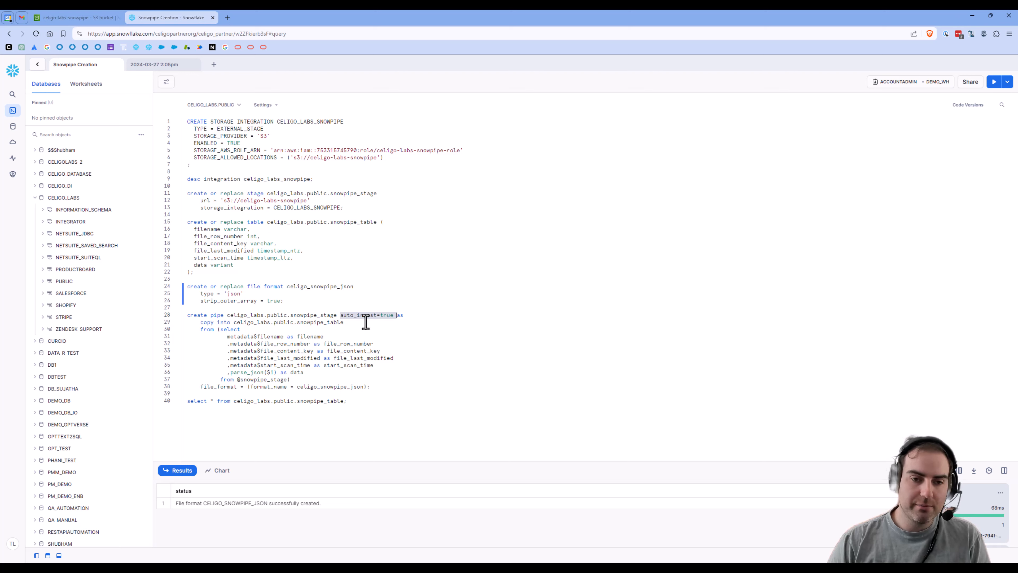
pyautogui.click(294, 322)
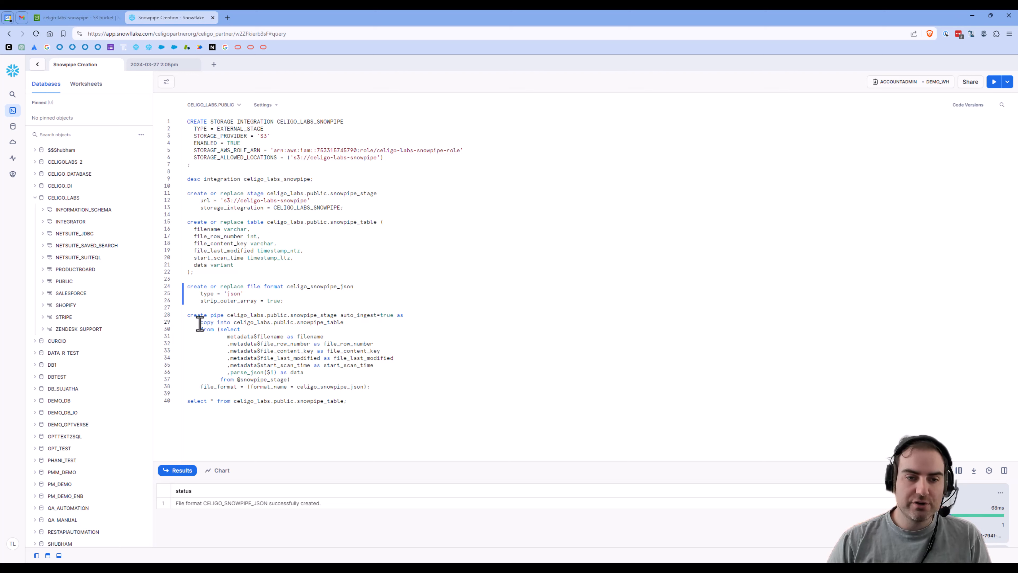
pyautogui.moveTo(200, 323); pyautogui.dragTo(344, 322)
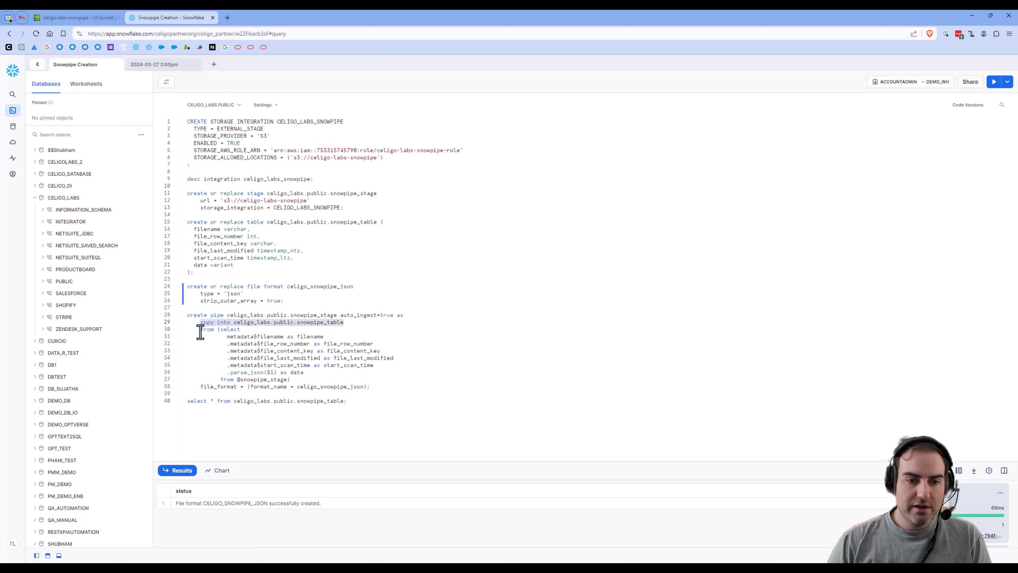
pyautogui.moveTo(226, 341); pyautogui.dragTo(278, 380)
pyautogui.click(249, 350)
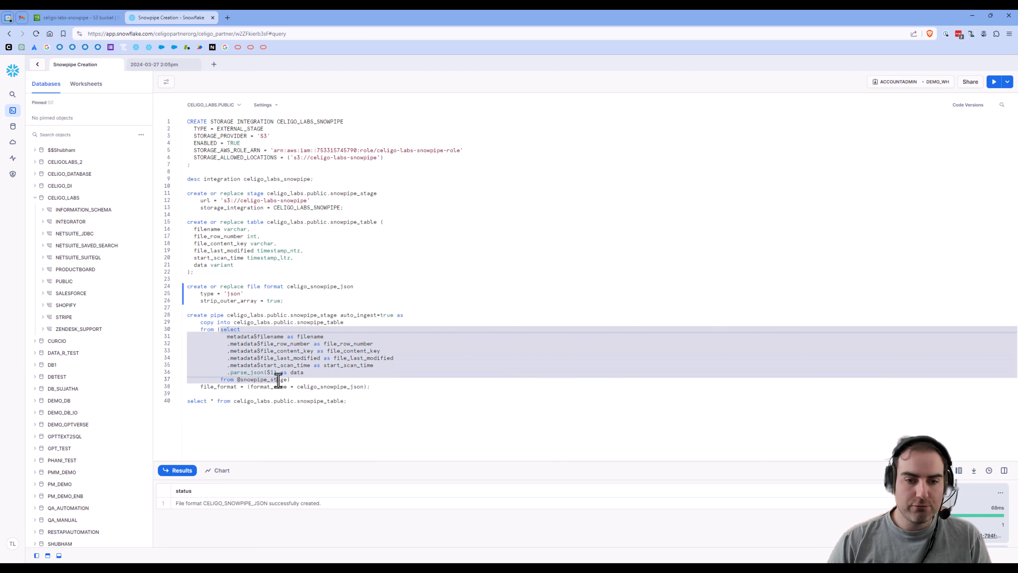
# Step: Check the snowpipe_stage, parse_json and celigo_snowpipe_json references, then run the create pipe statement on lines 28–38
pyautogui.doubleClick(266, 380)
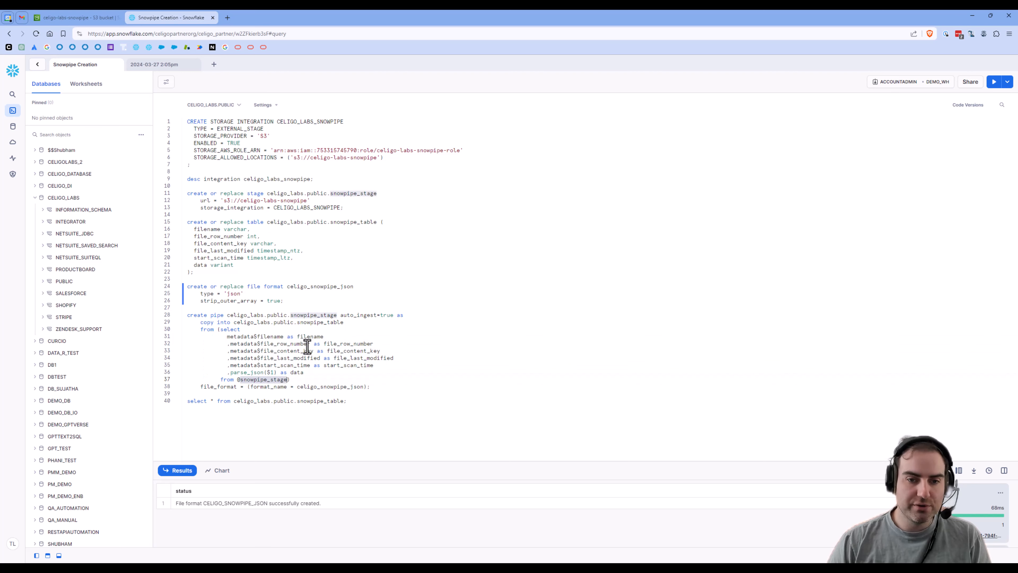
pyautogui.moveTo(226, 339); pyautogui.dragTo(253, 339)
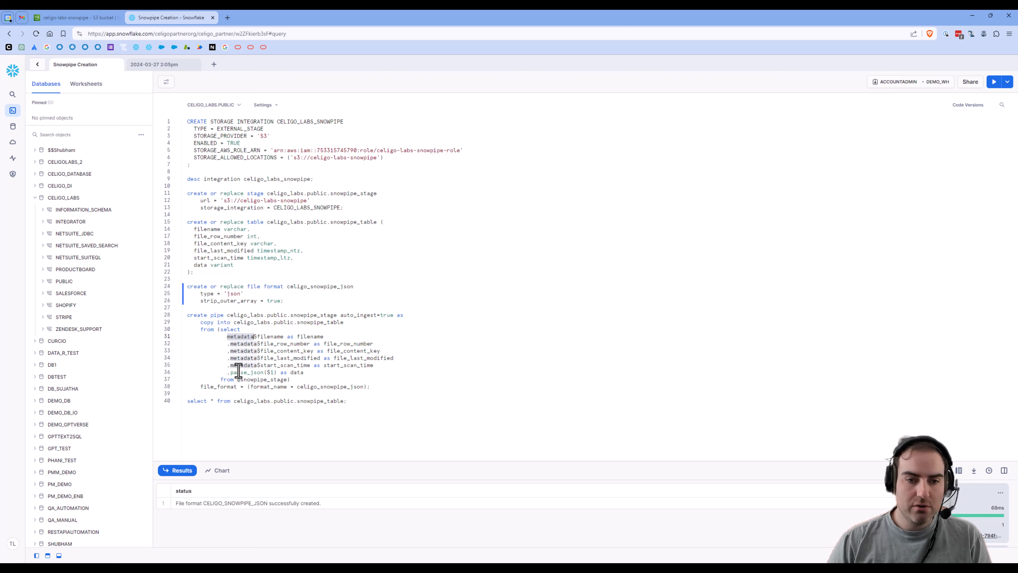
pyautogui.moveTo(231, 372); pyautogui.dragTo(273, 373)
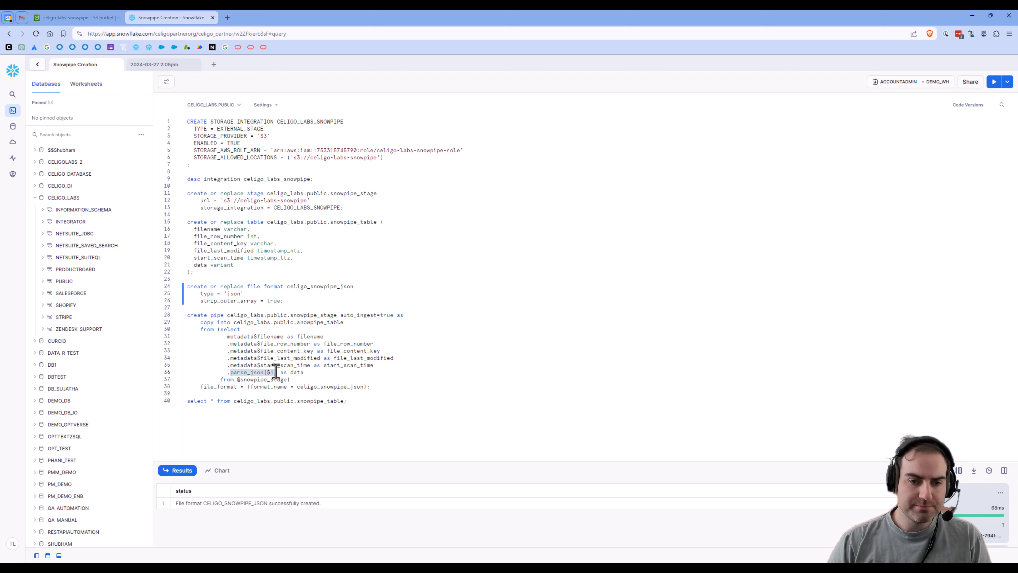
pyautogui.click(275, 372)
pyautogui.moveTo(200, 388); pyautogui.dragTo(366, 387)
pyautogui.doubleClick(325, 387)
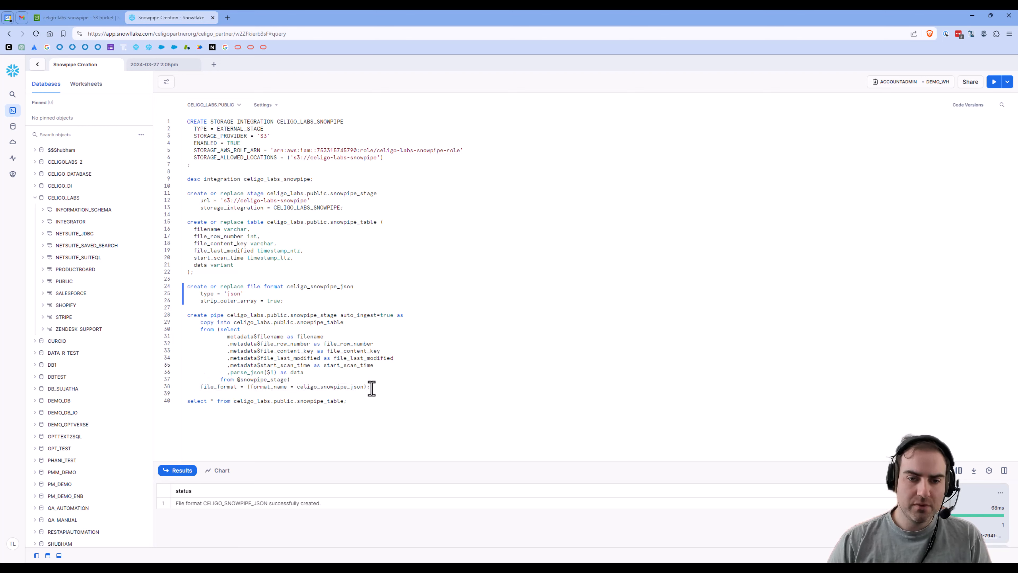
pyautogui.moveTo(370, 387); pyautogui.dragTo(183, 317)
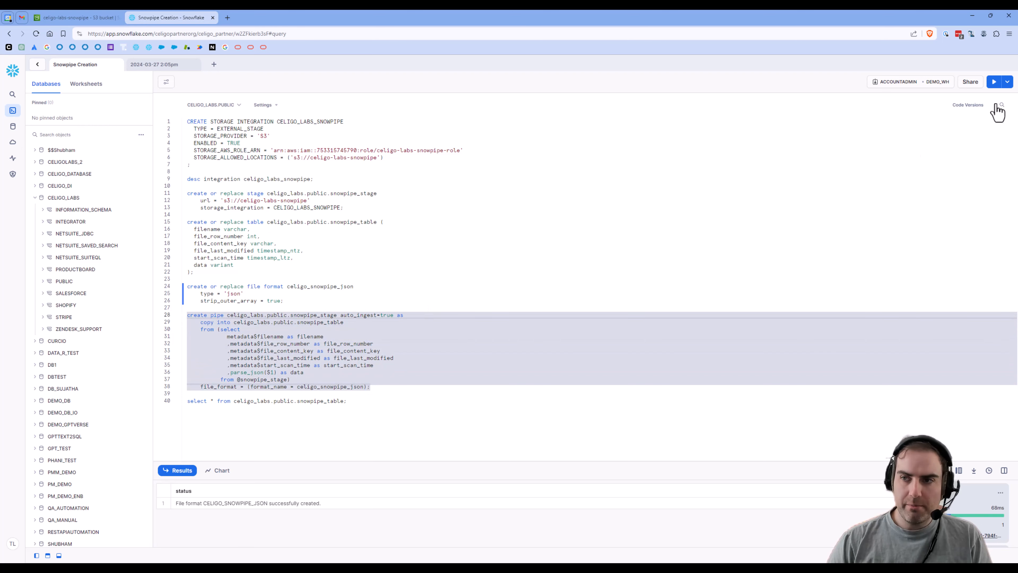
pyautogui.click(994, 82)
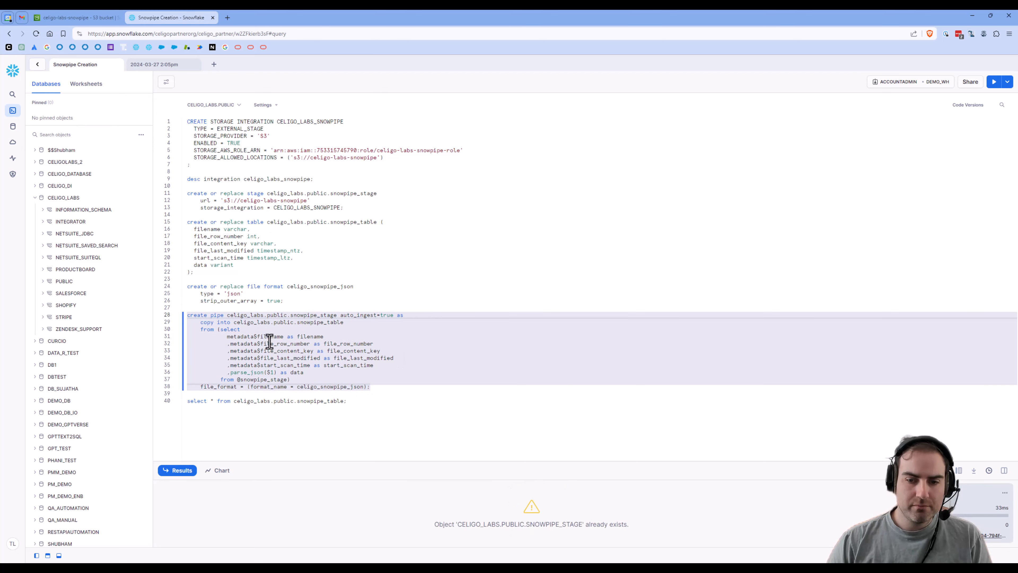
# Step: Add 'or replace' to the create pipe statement and run it to recreate SNOWPIPE_STAGE
pyautogui.click(258, 343)
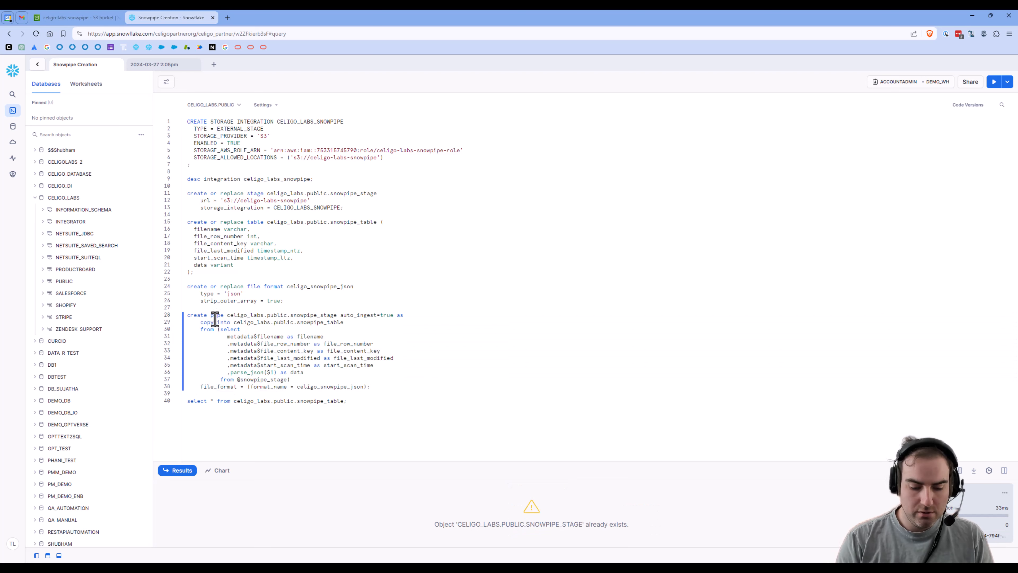
pyautogui.click(210, 315)
pyautogui.write('or replace')
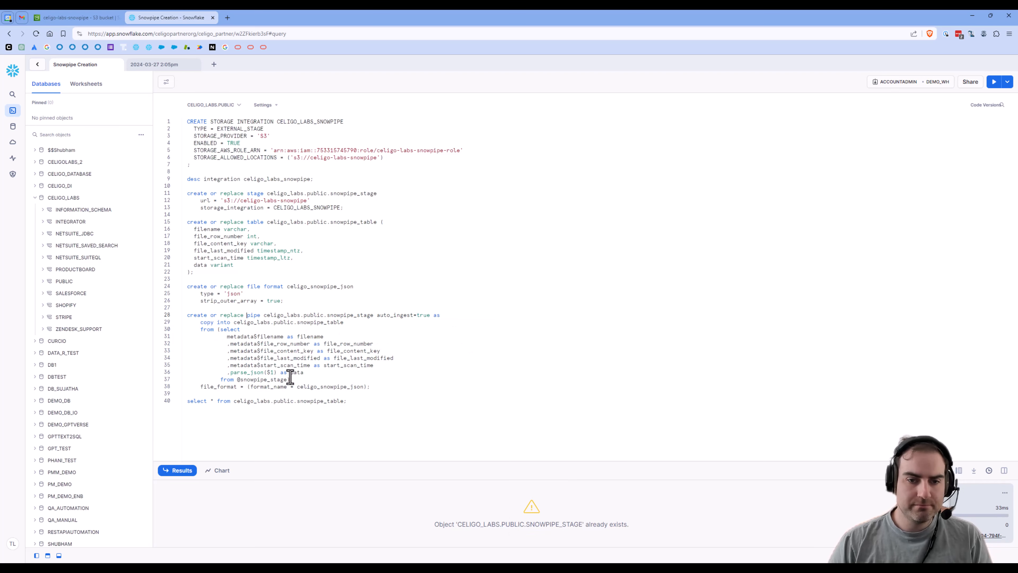
pyautogui.moveTo(379, 387); pyautogui.dragTo(176, 317)
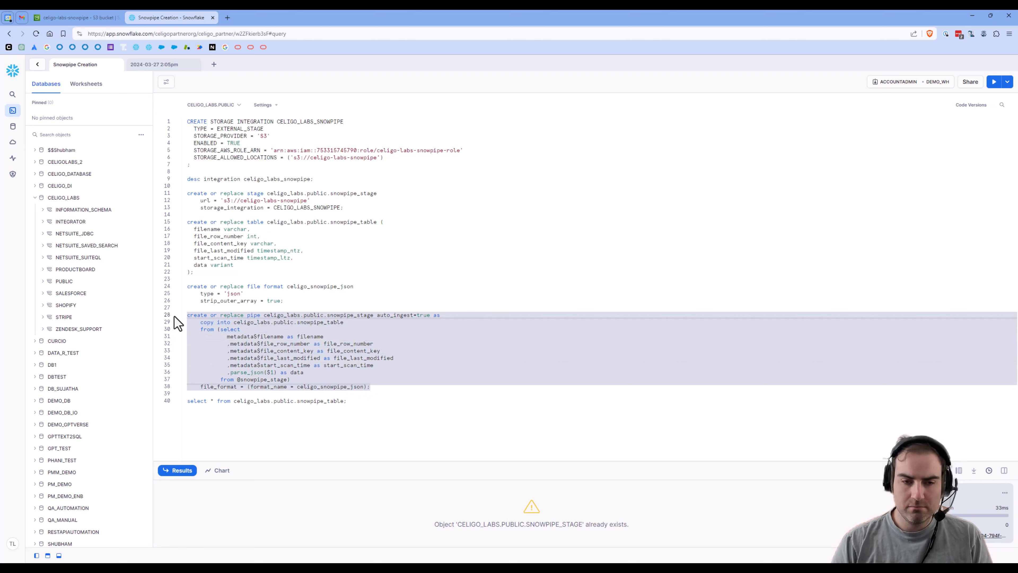
pyautogui.hotkey('ctrl', 'Return')
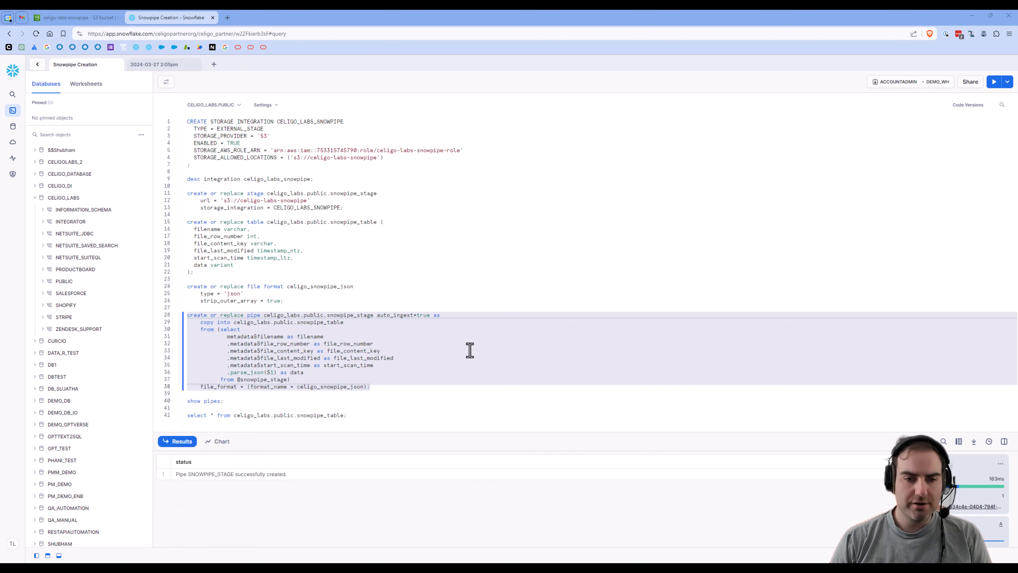
# Step: Run 'show pipes;' and view the pipe's SQS notification_channel value
pyautogui.click(217, 402)
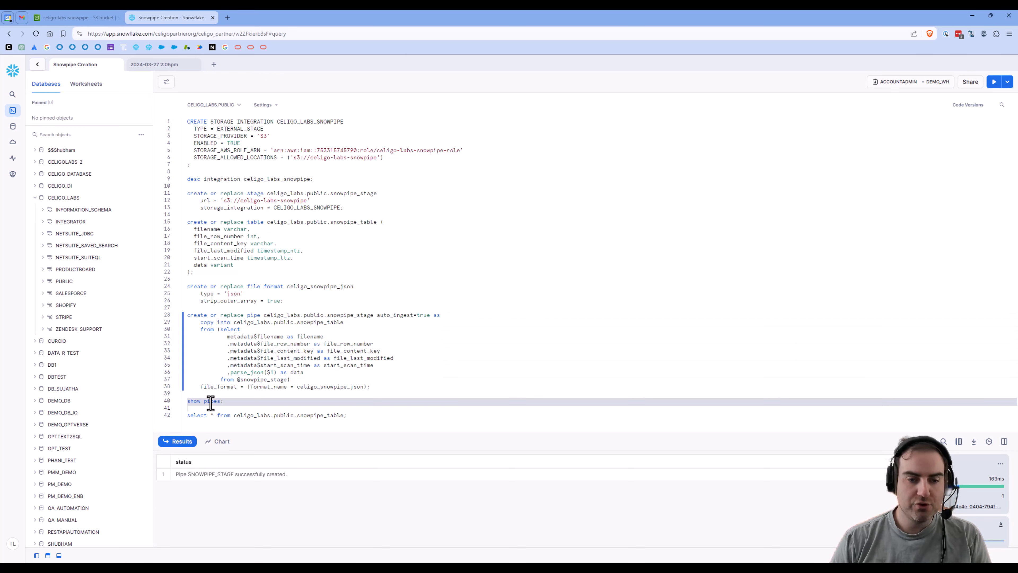
pyautogui.hotkey('ctrl', 'Return')
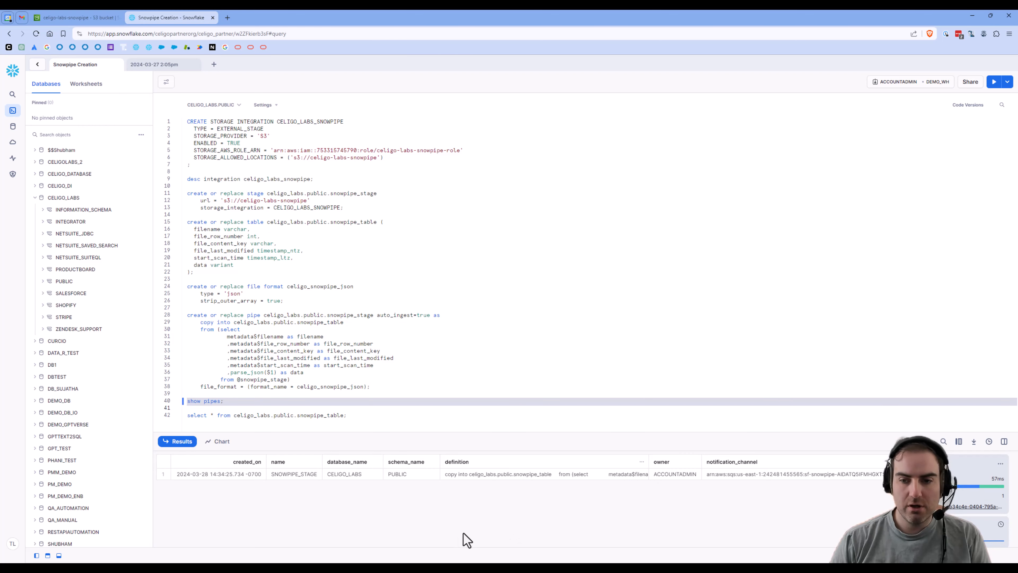
pyautogui.click(795, 475)
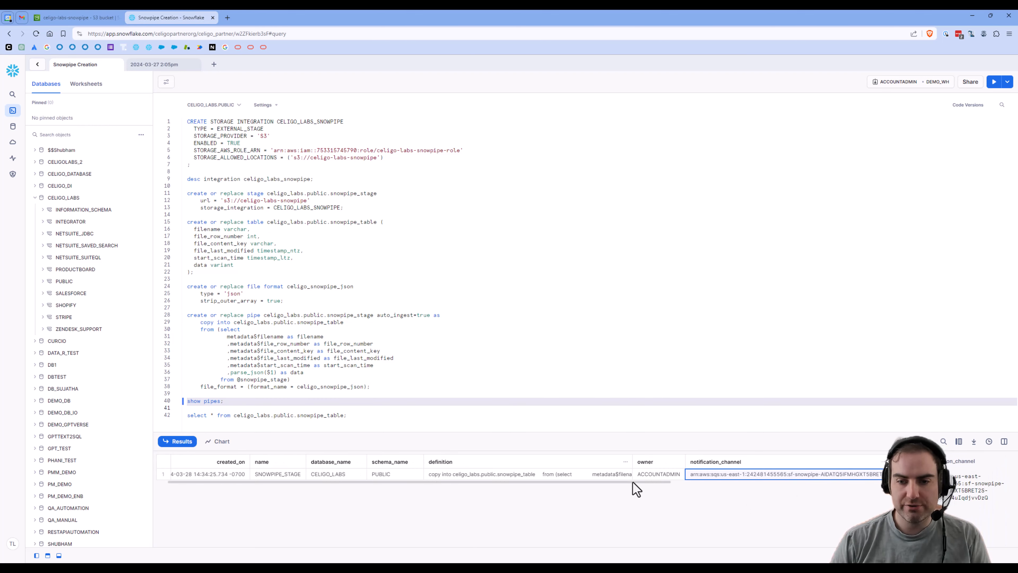
pyautogui.moveTo(635, 482); pyautogui.dragTo(717, 482)
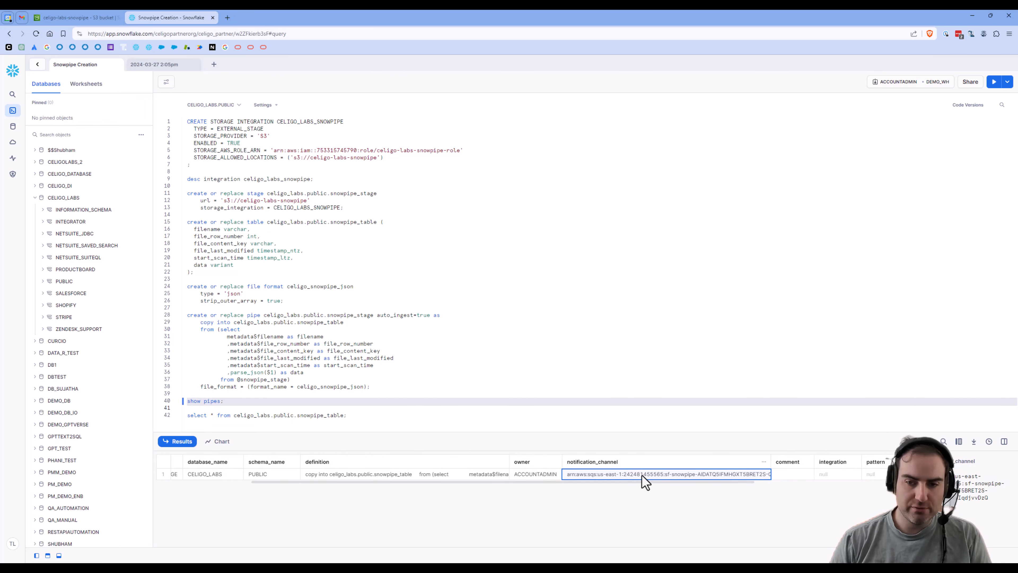
# Step: Start a new event notification named snowpipe on the celigo-labs-snowpipe bucket's Properties
pyautogui.click(75, 21)
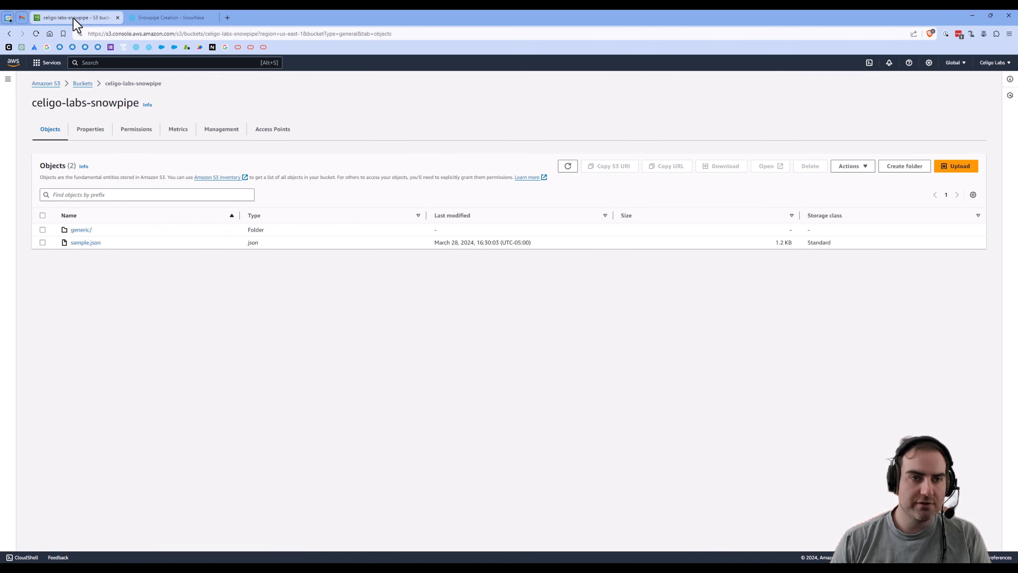
pyautogui.click(89, 134)
pyautogui.scroll(-10, 245, 255)
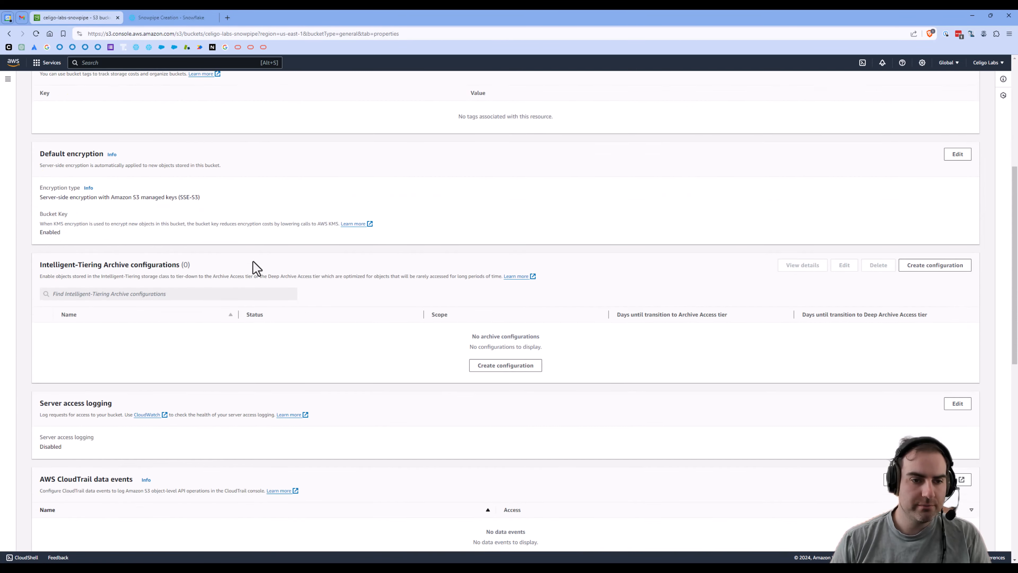
pyautogui.scroll(-4, 256, 267)
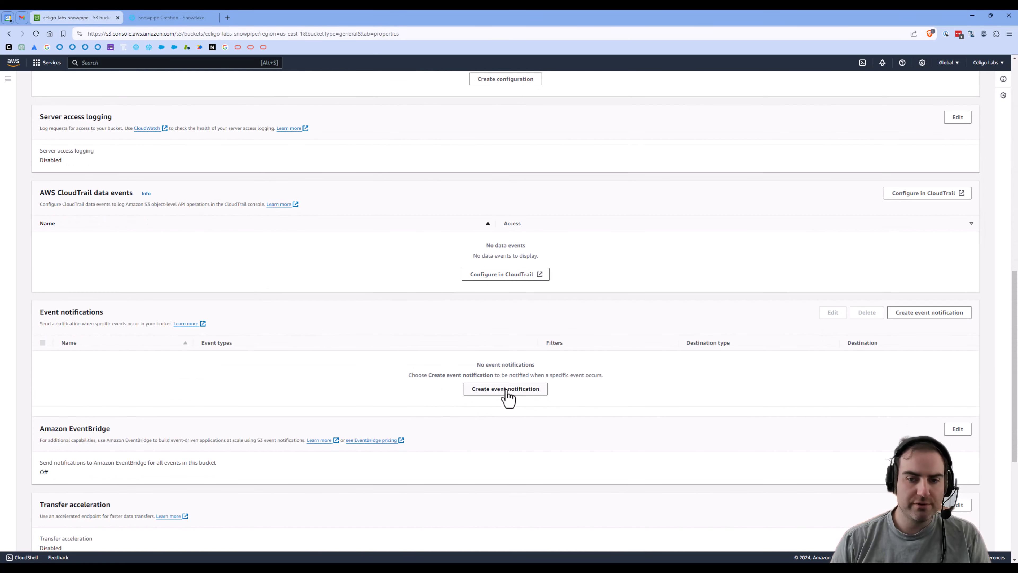
pyautogui.click(506, 389)
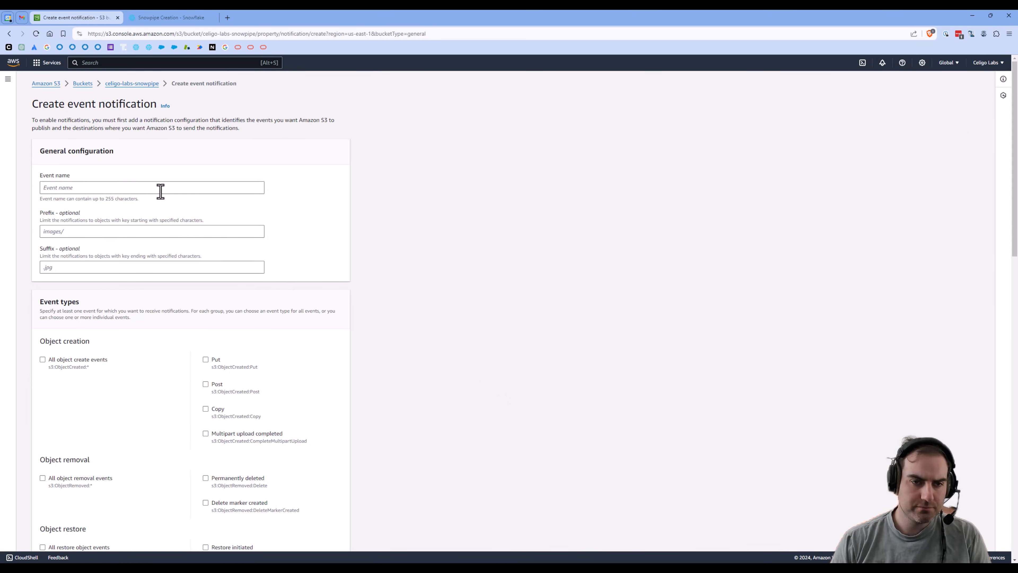
pyautogui.click(161, 189)
pyautogui.write('snowpipe')
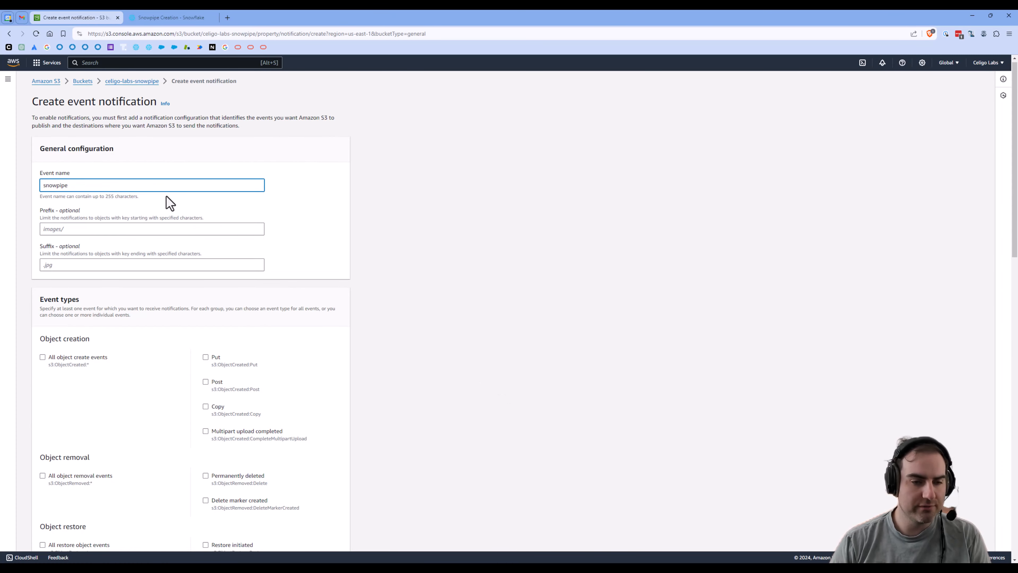
# Step: Trigger on all object create events, target the pipe's pasted SQS queue ARN, and save
pyautogui.scroll(-3, 73, 270)
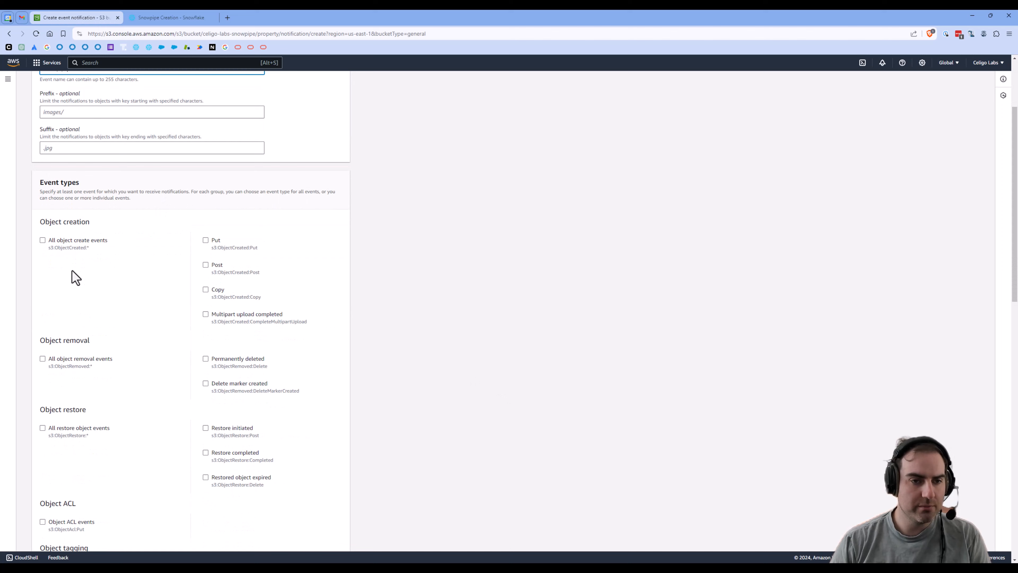
pyautogui.click(43, 240)
pyautogui.scroll(-15, 143, 293)
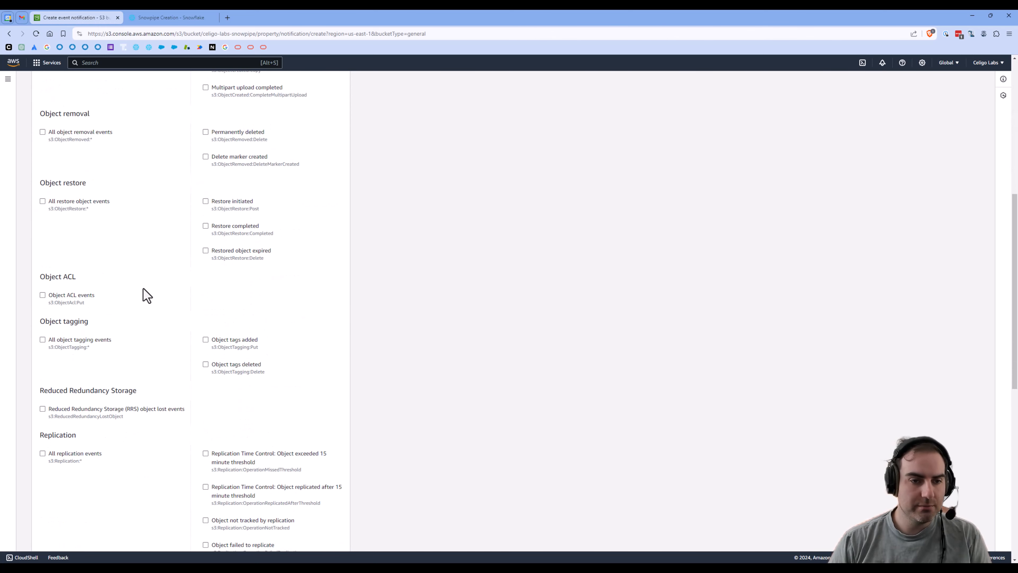
pyautogui.scroll(-1, 145, 295)
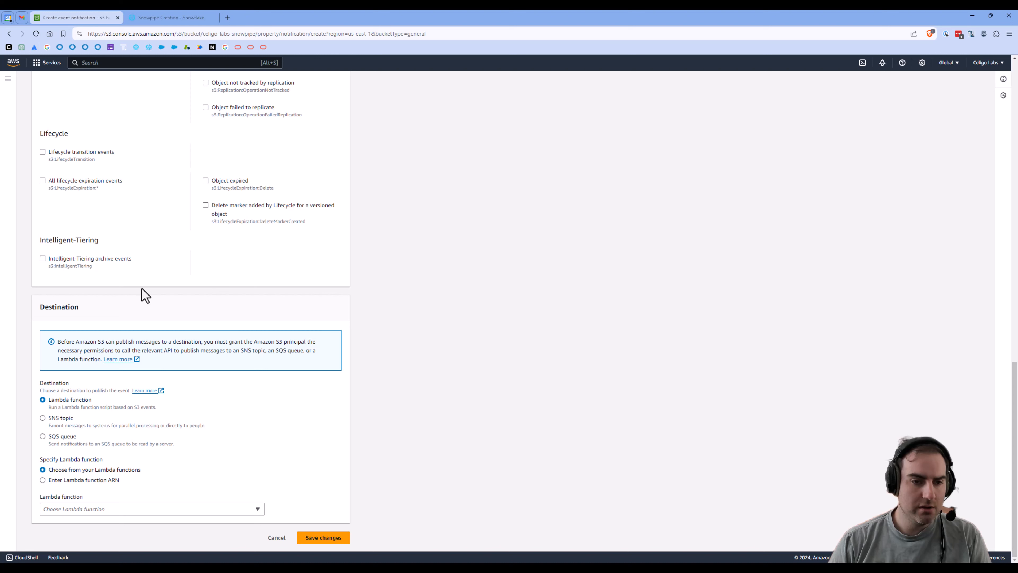
pyautogui.click(42, 437)
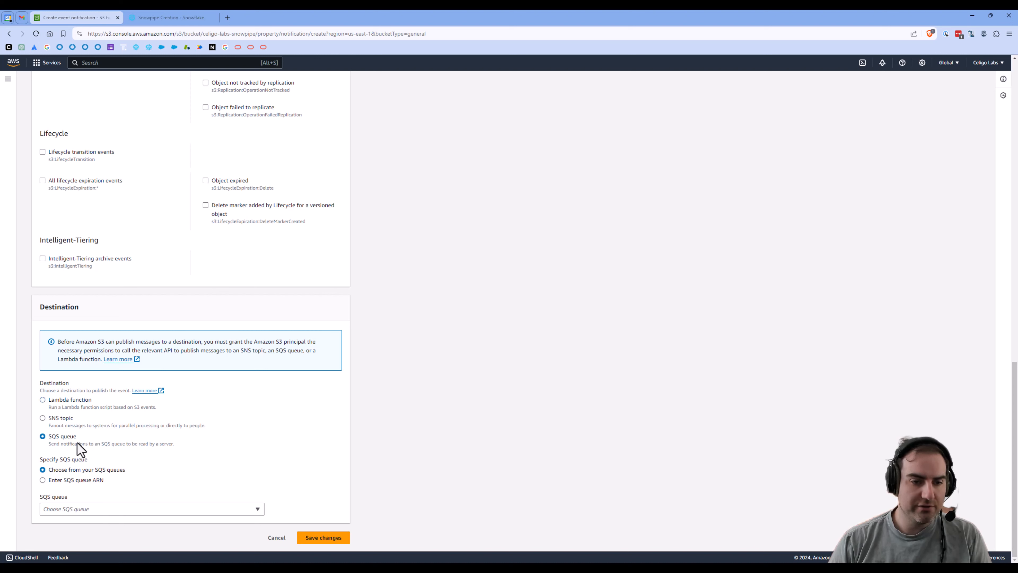
pyautogui.click(43, 481)
pyautogui.click(76, 513)
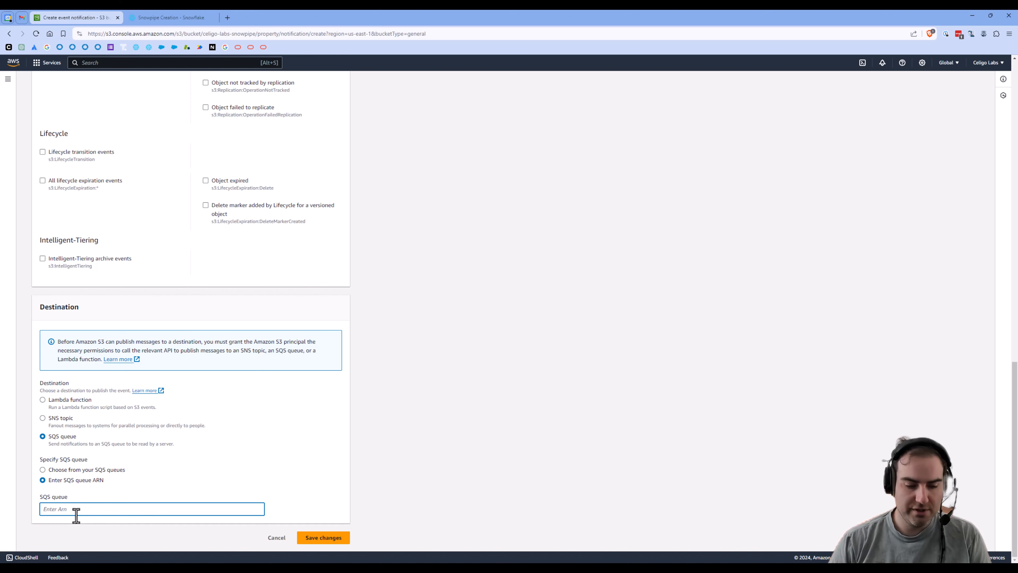
pyautogui.hotkey('ctrl', 'v')
pyautogui.click(322, 539)
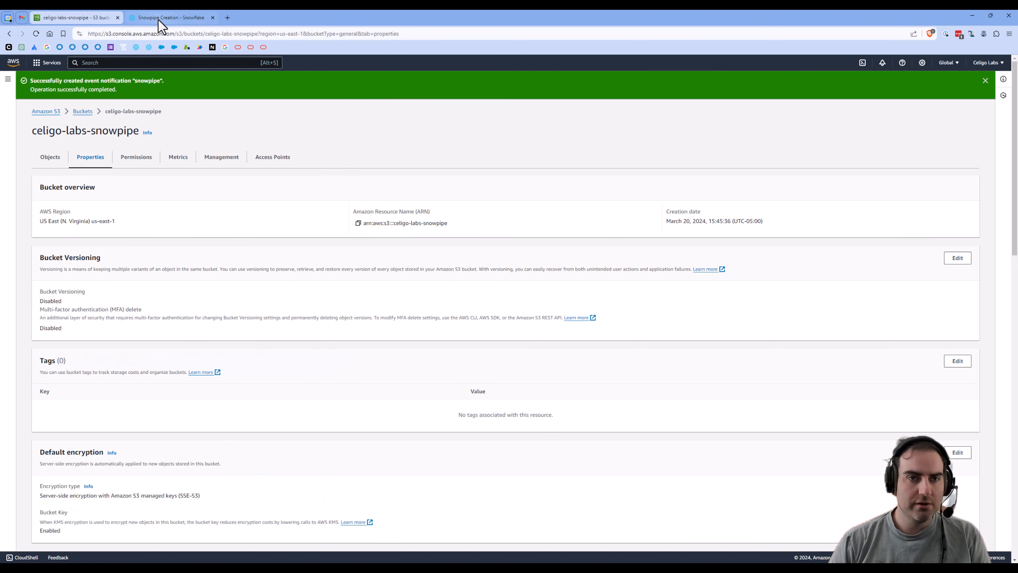
# Step: Run the line 42 select on snowpipe_table, which returns no rows, then go back to the S3 bucket
pyautogui.click(168, 17)
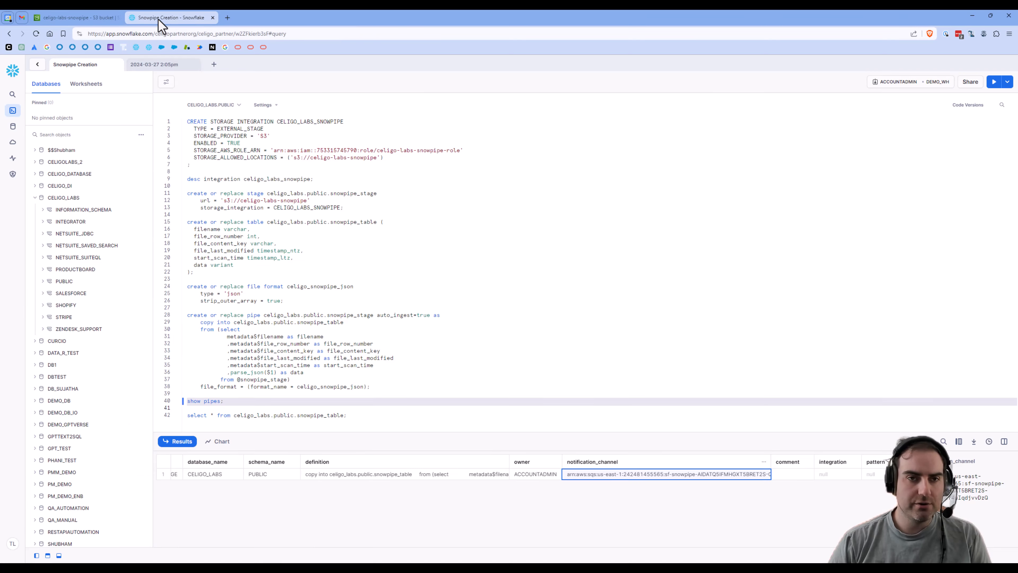
pyautogui.tripleClick(292, 415)
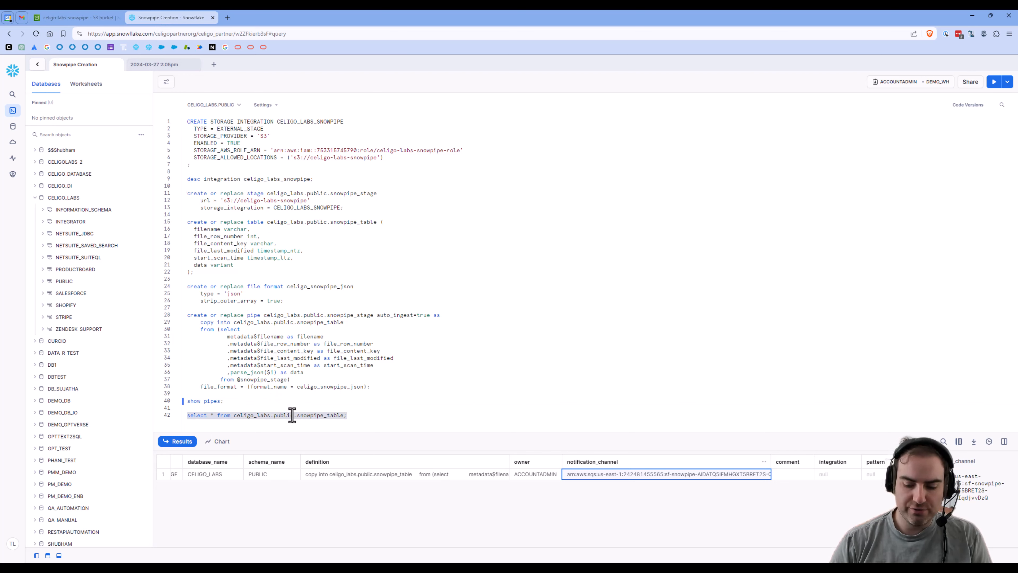
pyautogui.hotkey('ctrl', 'Return')
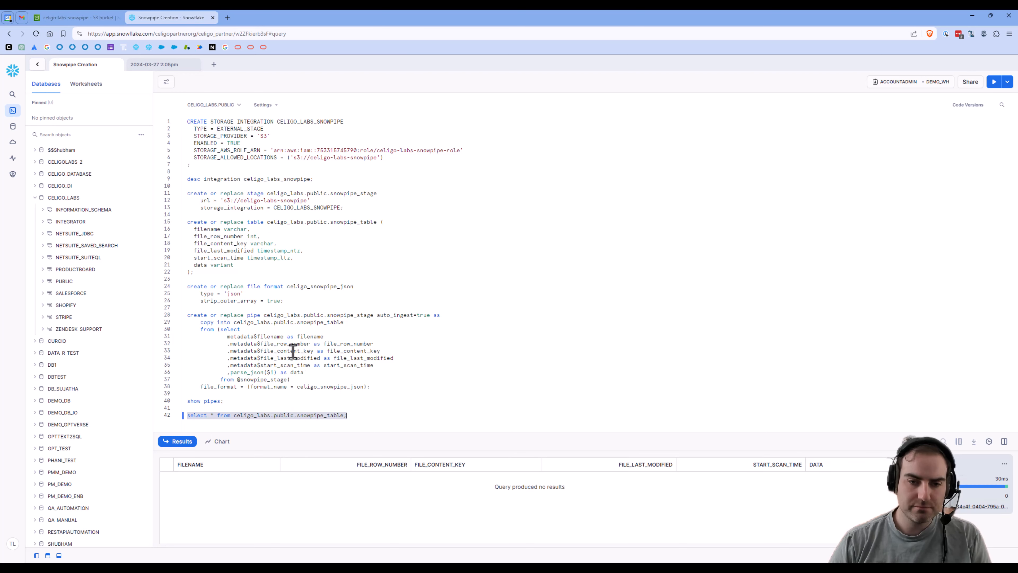
pyautogui.click(76, 18)
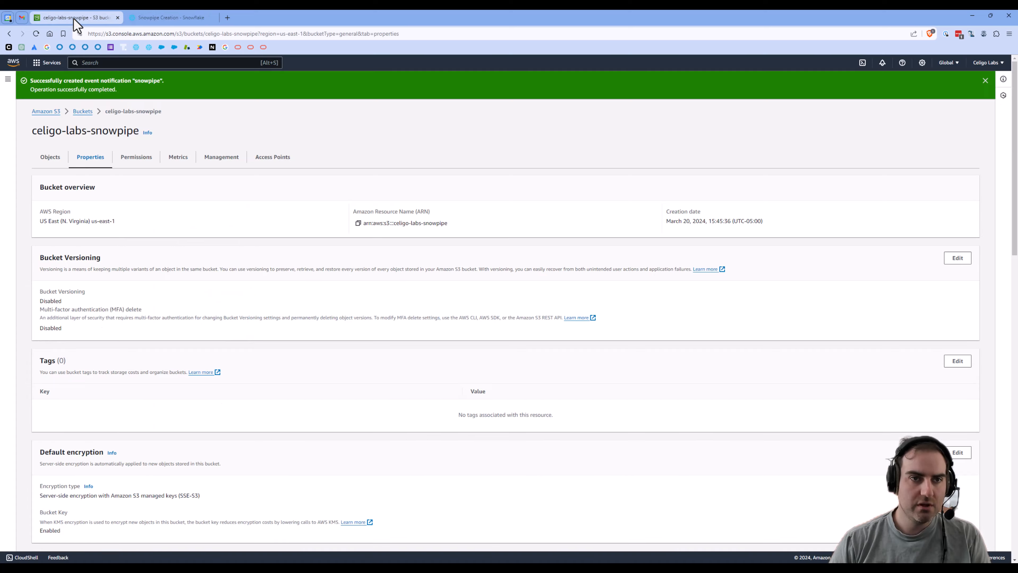
# Step: Permanently delete sample.json from the celigo-labs-snowpipe bucket, confirming with 'permanently delete'
pyautogui.click(51, 157)
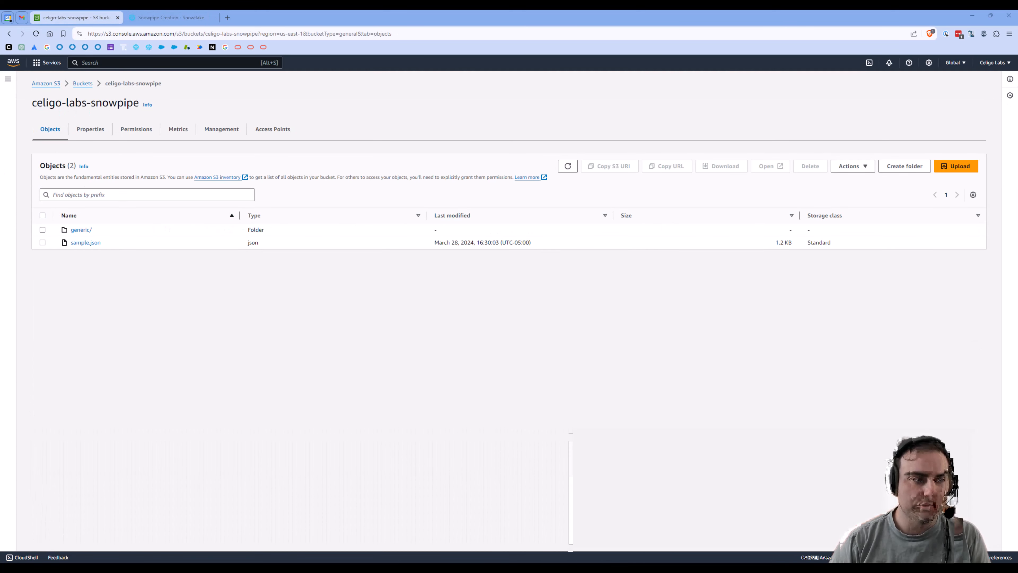
pyautogui.moveTo(181, 261); pyautogui.dragTo(174, 230)
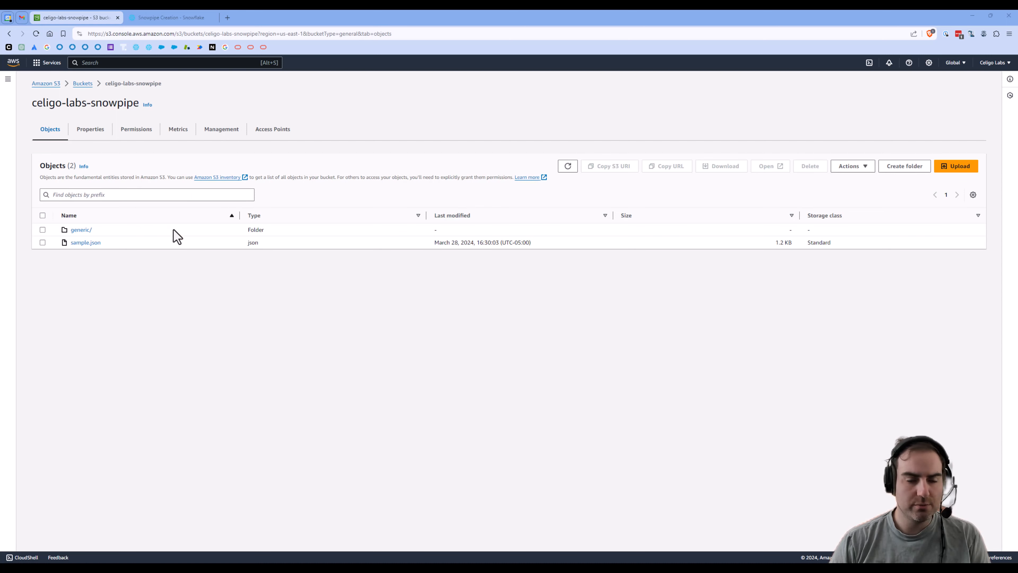
pyautogui.click(43, 243)
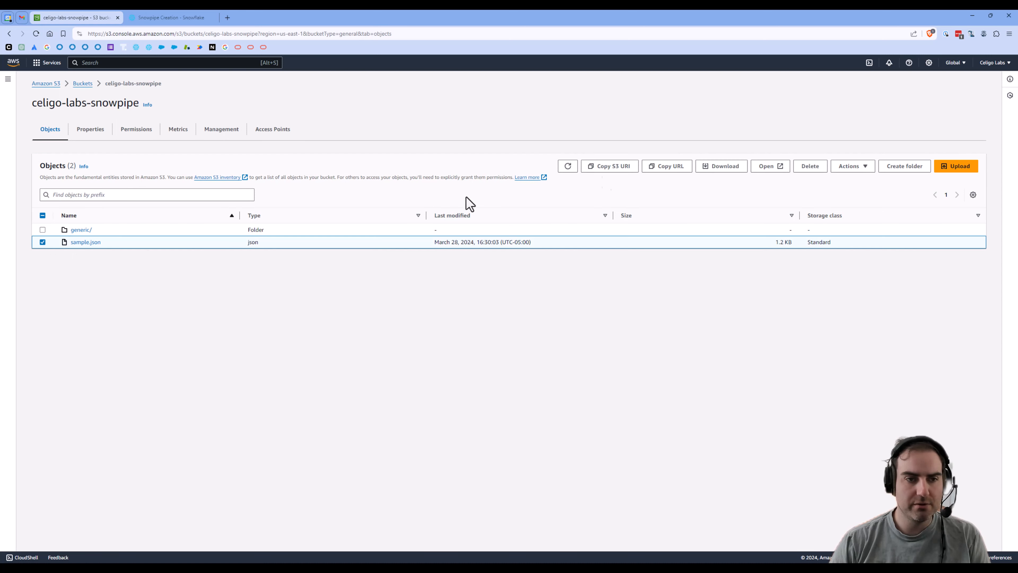
pyautogui.click(814, 167)
pyautogui.click(138, 323)
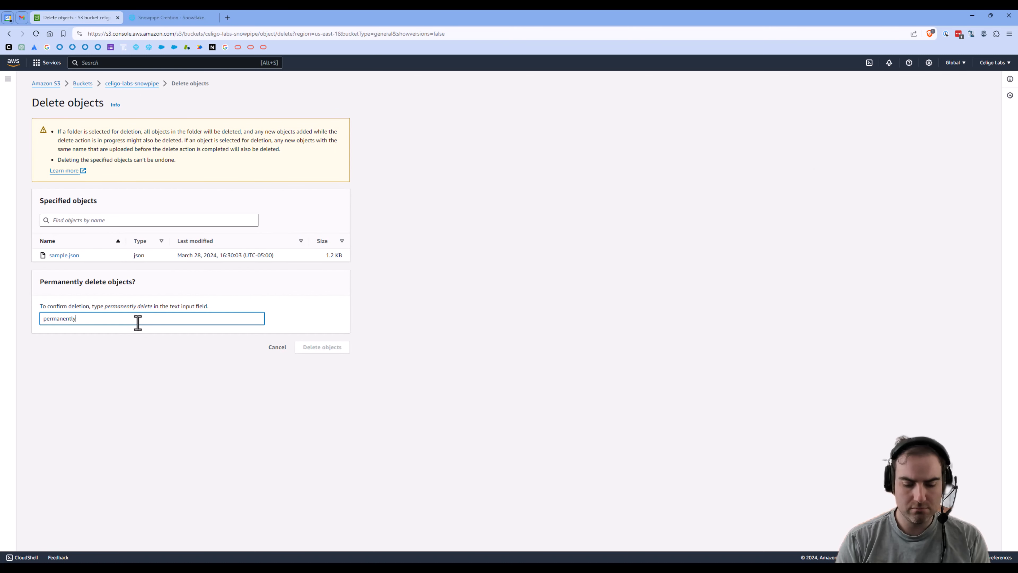
pyautogui.write('permanently delete')
pyautogui.click(309, 348)
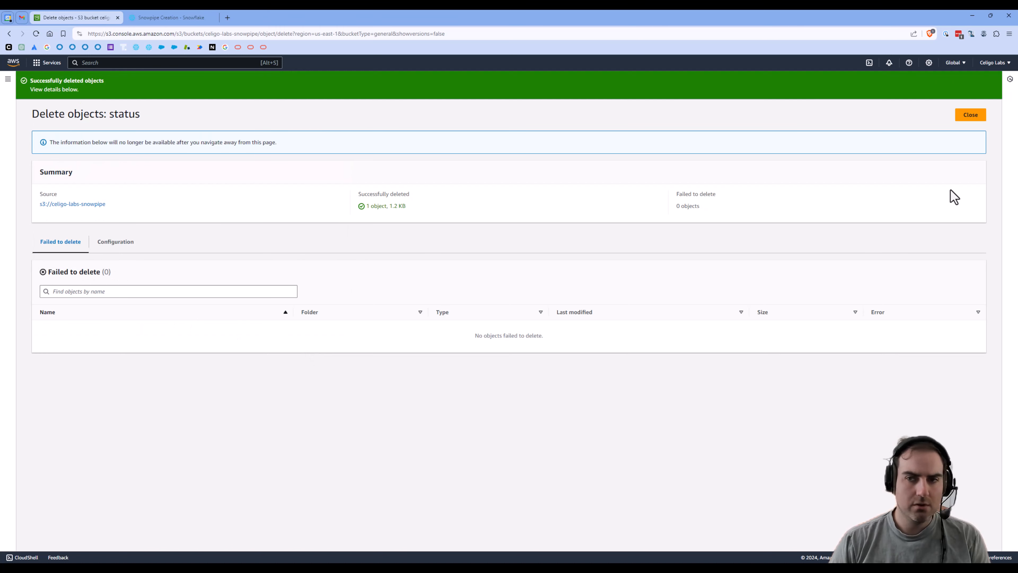
pyautogui.click(973, 117)
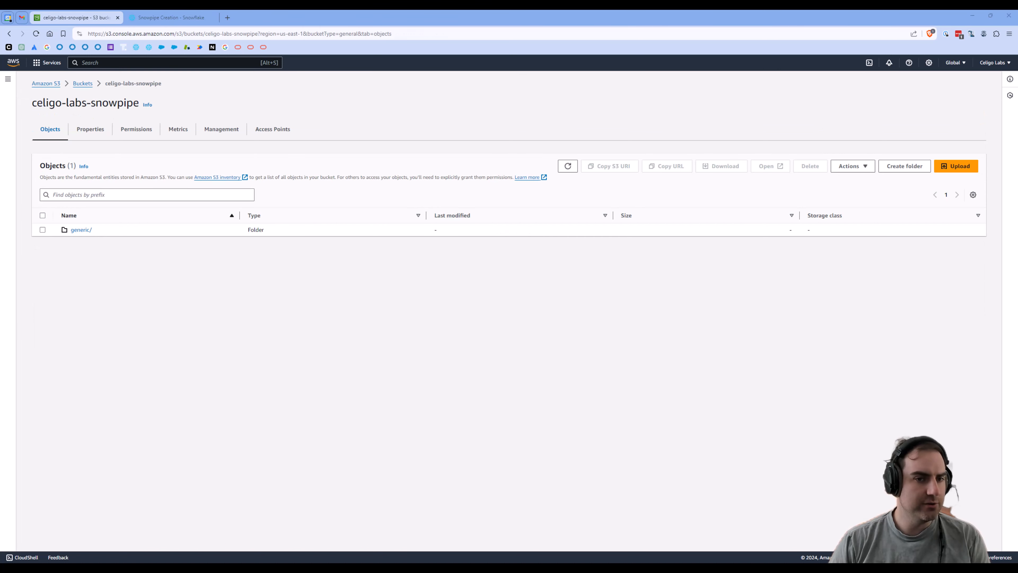
# Step: Upload sample.json to the bucket again and switch to the Snowflake worksheet
pyautogui.moveTo(103, 261); pyautogui.dragTo(142, 234)
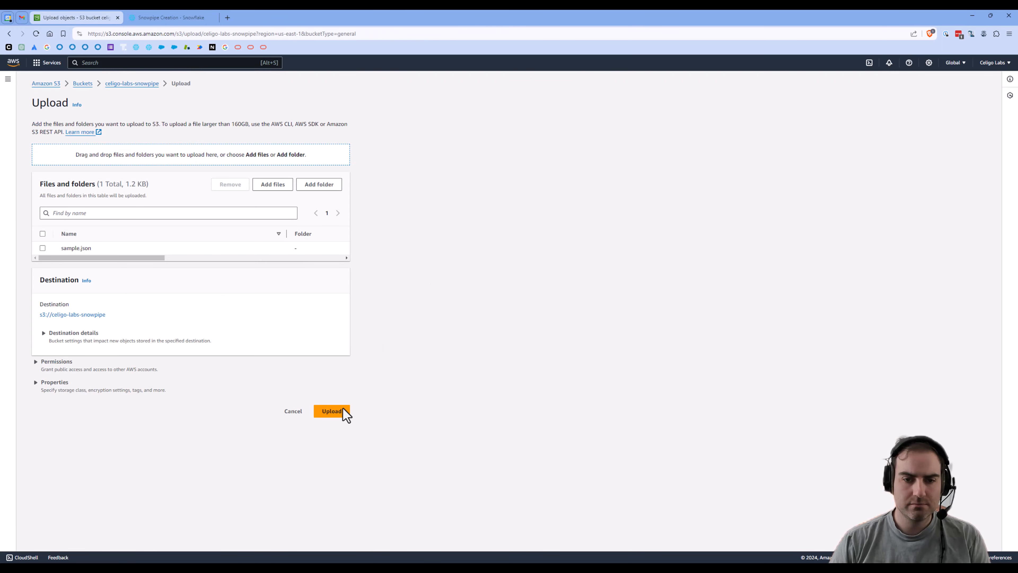
pyautogui.click(343, 410)
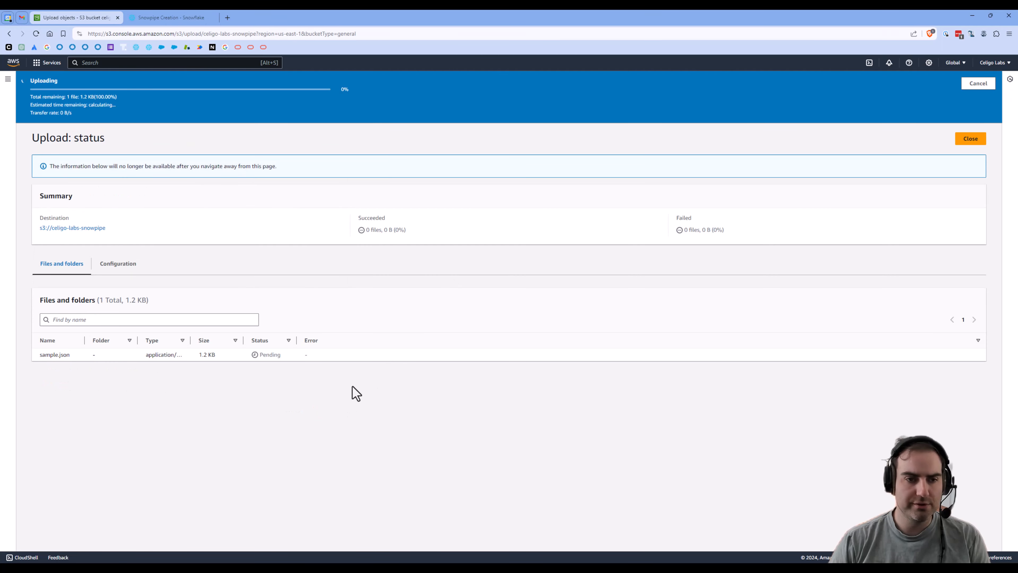
pyautogui.click(176, 18)
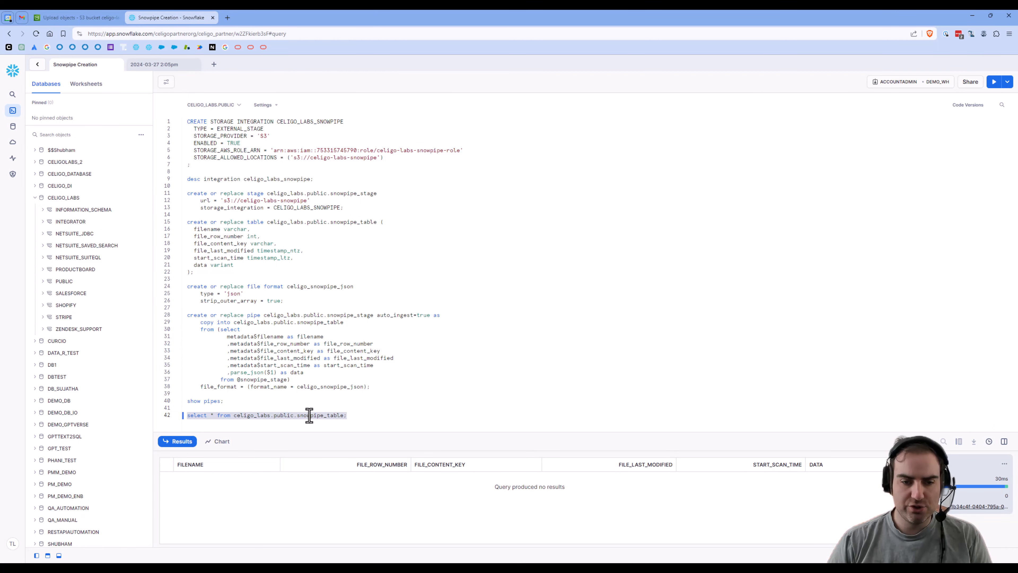
# Step: Rerun the snowpipe_table query until the two sample.json rows appear, then preview row 1's DATA JSON
pyautogui.hotkey('ctrl', 'Return')
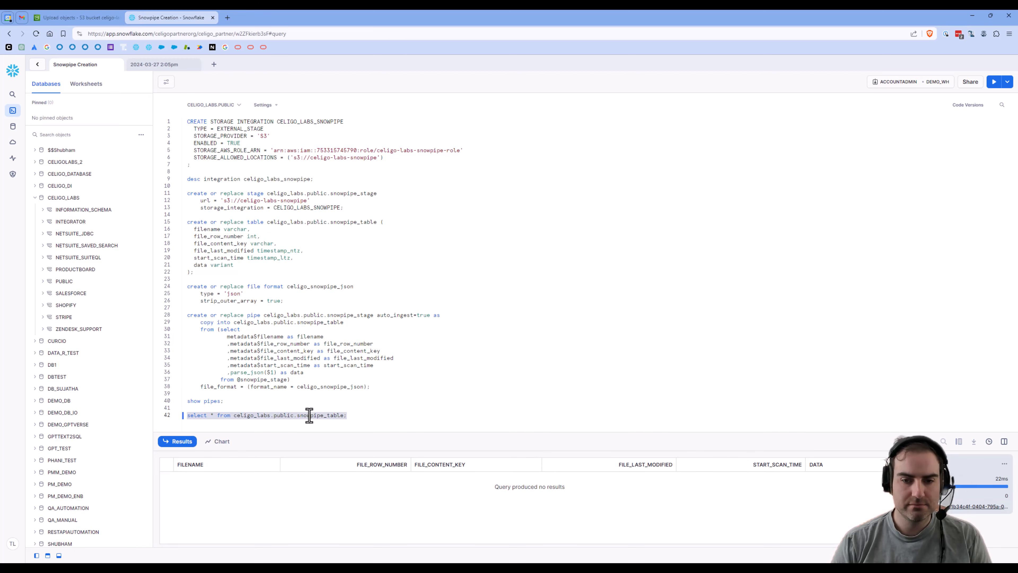
pyautogui.hotkey('ctrl', 'Return')
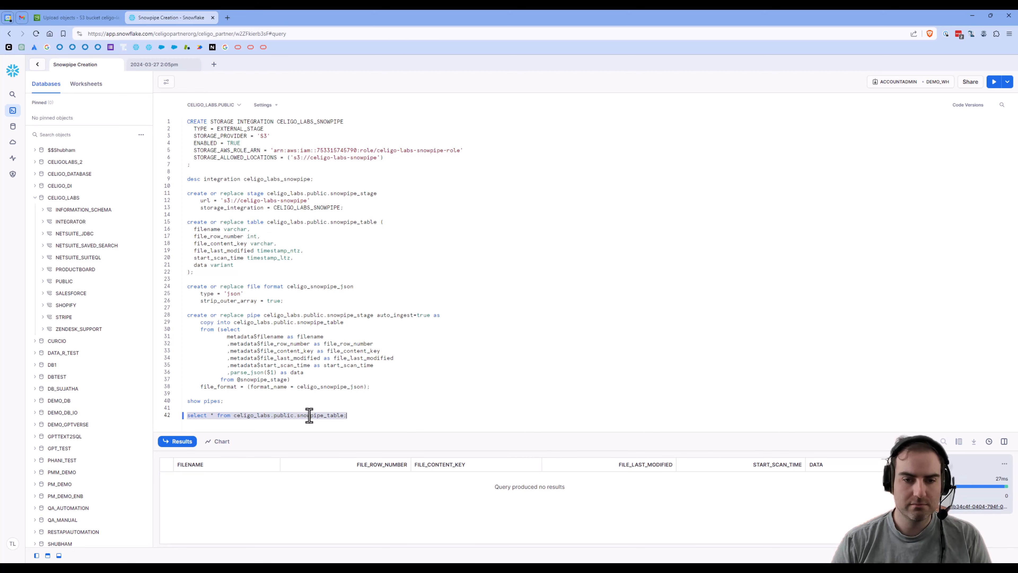
pyautogui.hotkey('ctrl', 'Return')
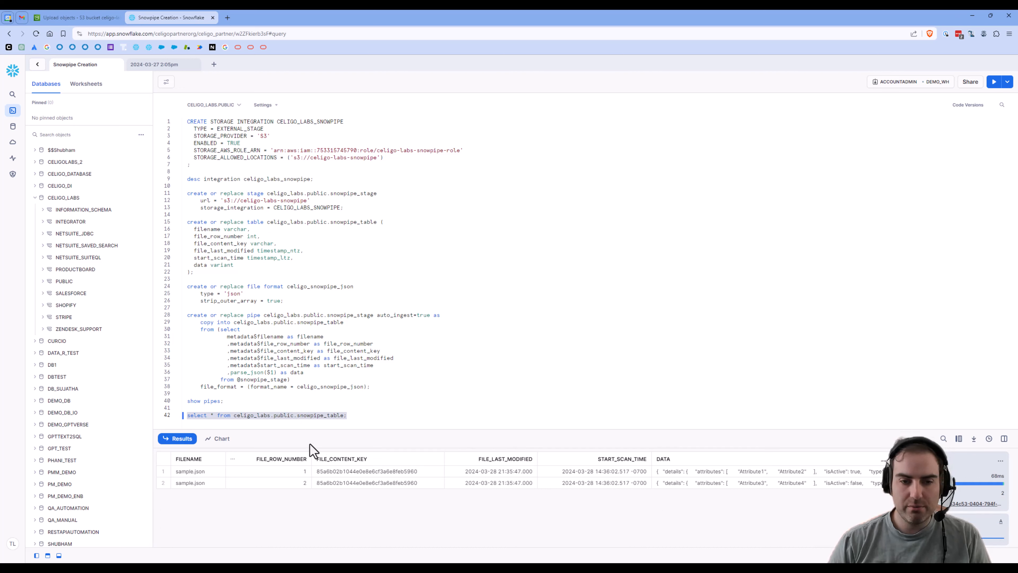
pyautogui.click(693, 468)
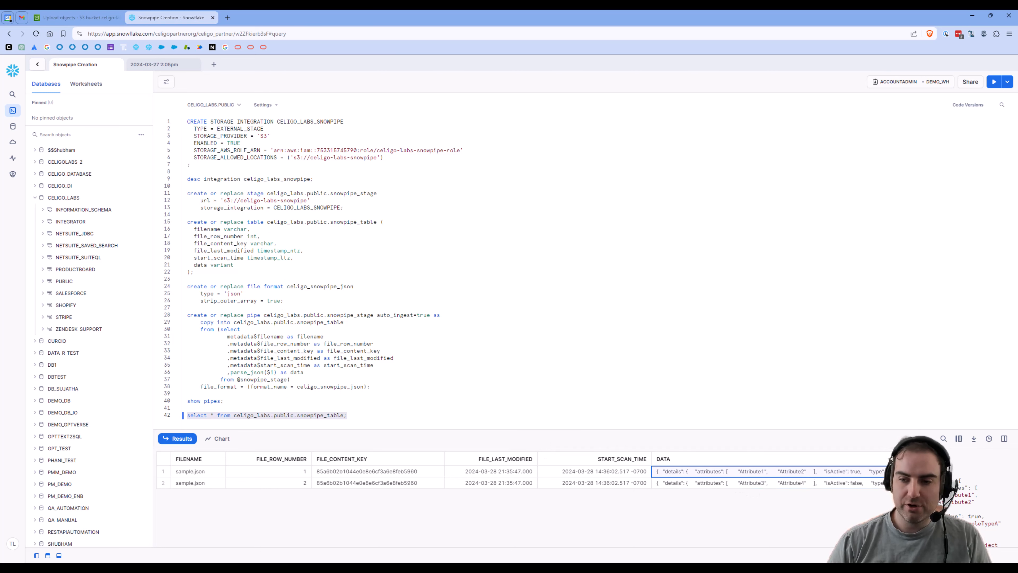
pyautogui.moveTo(888, 465); pyautogui.dragTo(830, 325)
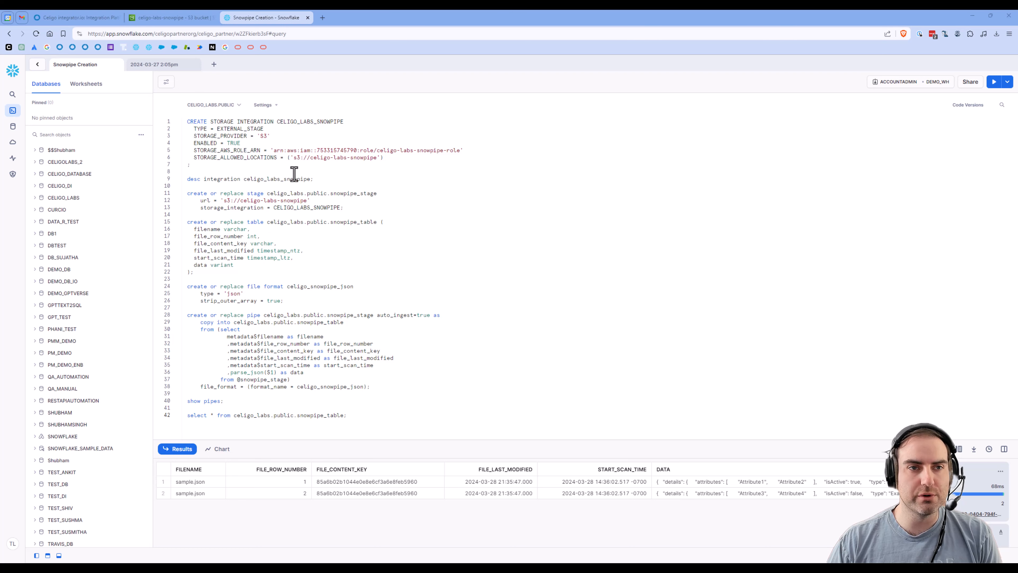
# Step: Run the Shopify to S3 flow in Celigo and refresh the bucket to see the new 191.2 KB JSON file
pyautogui.click(66, 18)
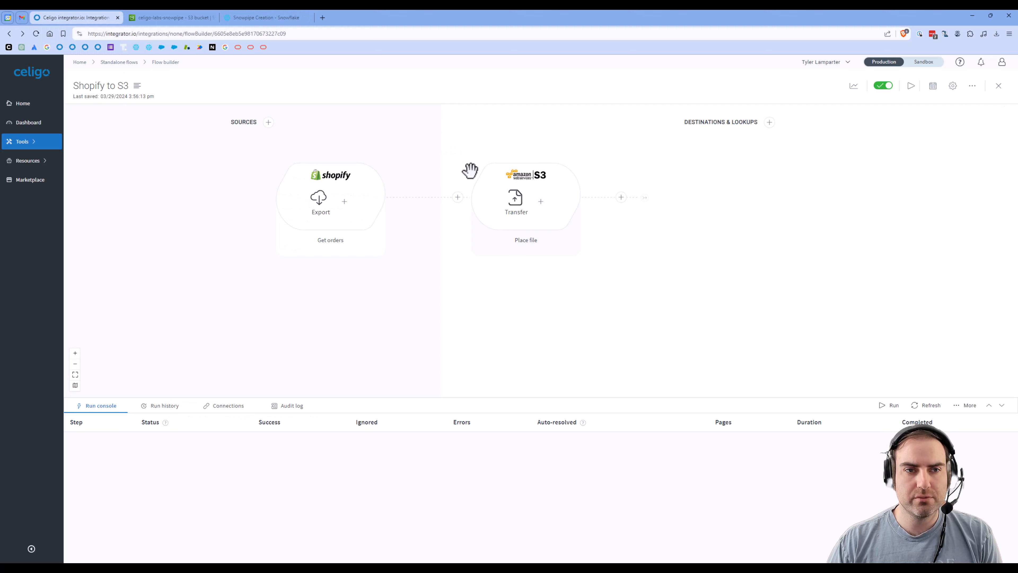
pyautogui.click(909, 88)
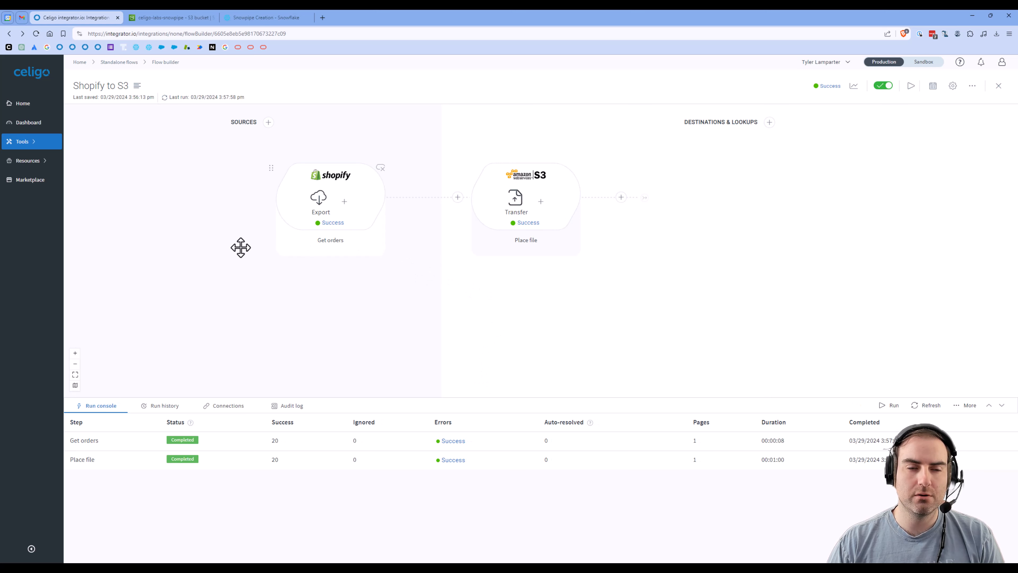
pyautogui.click(164, 18)
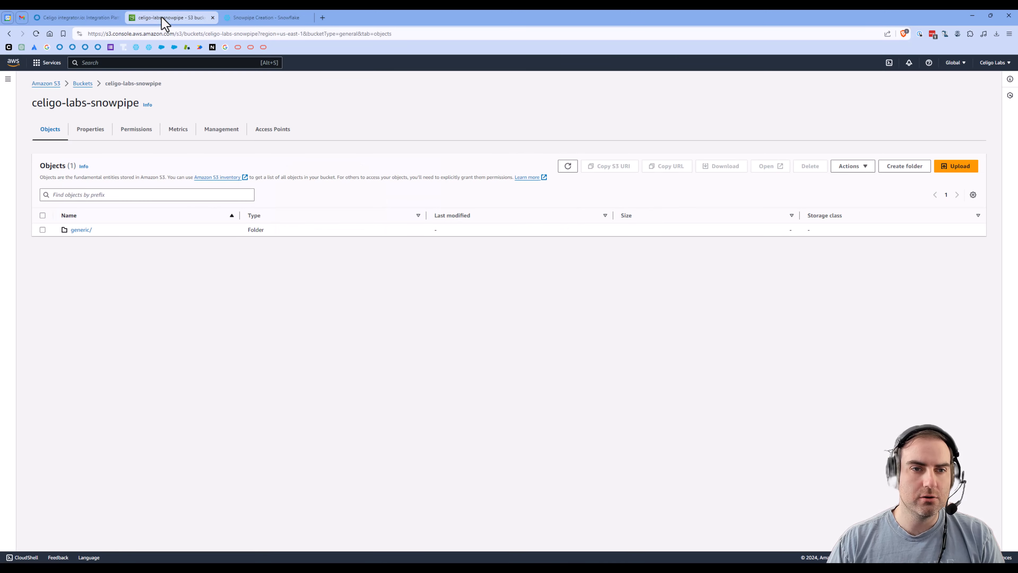
pyautogui.click(568, 167)
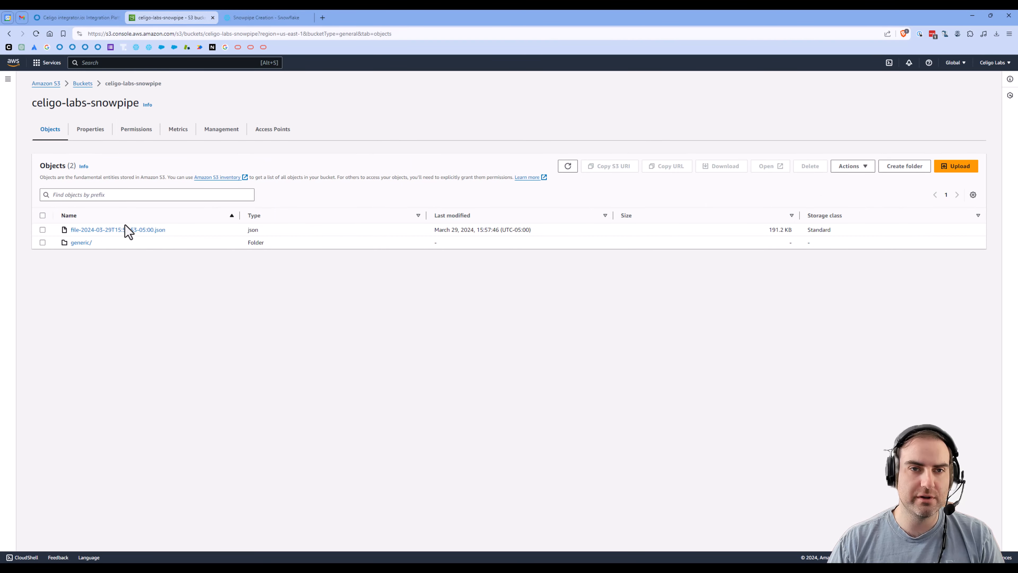
# Step: Rerun the snowpipe_table query on line 42, now returning 22 rows, and enlarge the results area
pyautogui.click(262, 19)
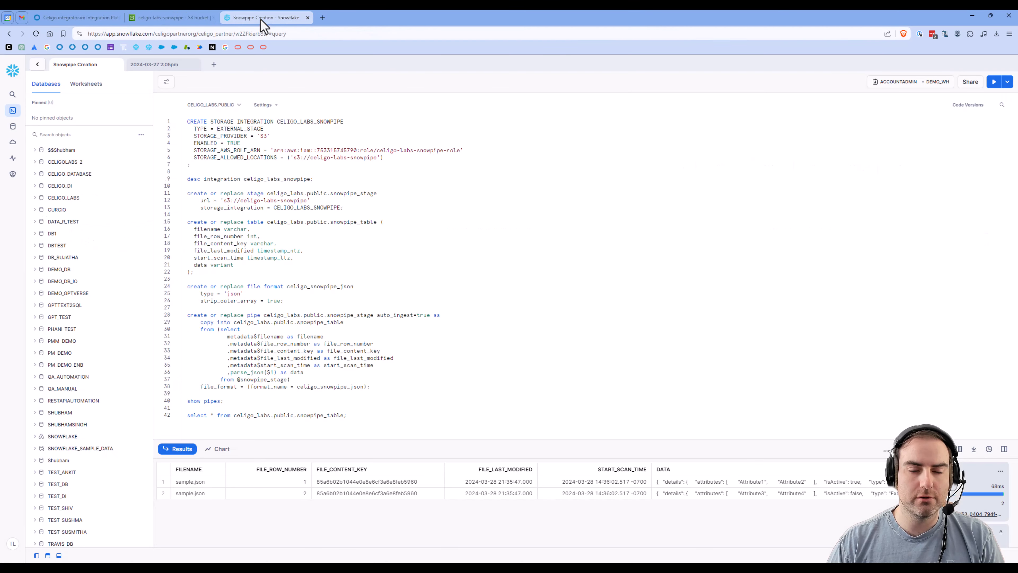
pyautogui.moveTo(348, 416); pyautogui.dragTo(184, 419)
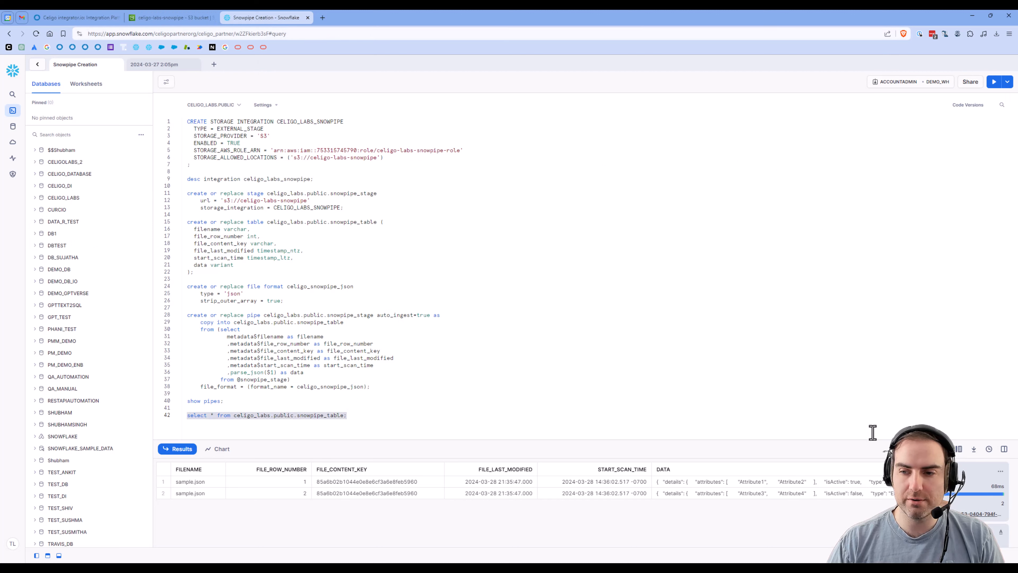
pyautogui.hotkey('ctrl', 'Return')
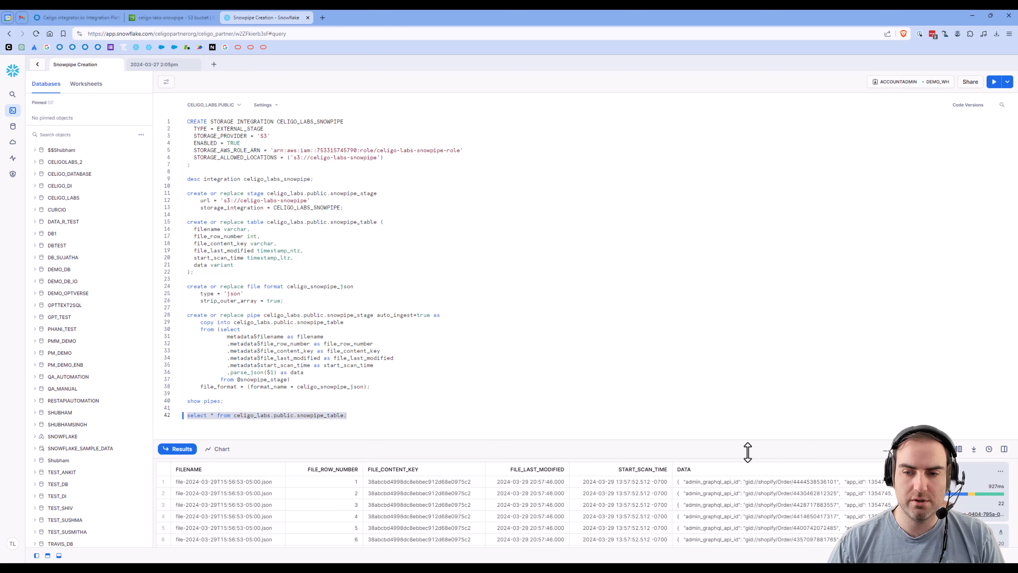
pyautogui.moveTo(746, 449); pyautogui.dragTo(722, 287)
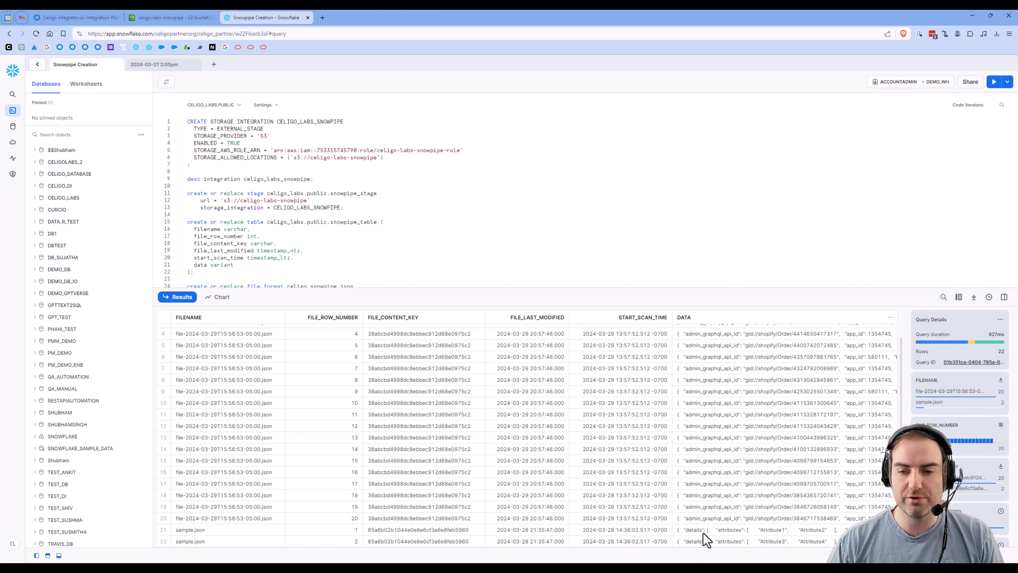
pyautogui.scroll(2, 677, 471)
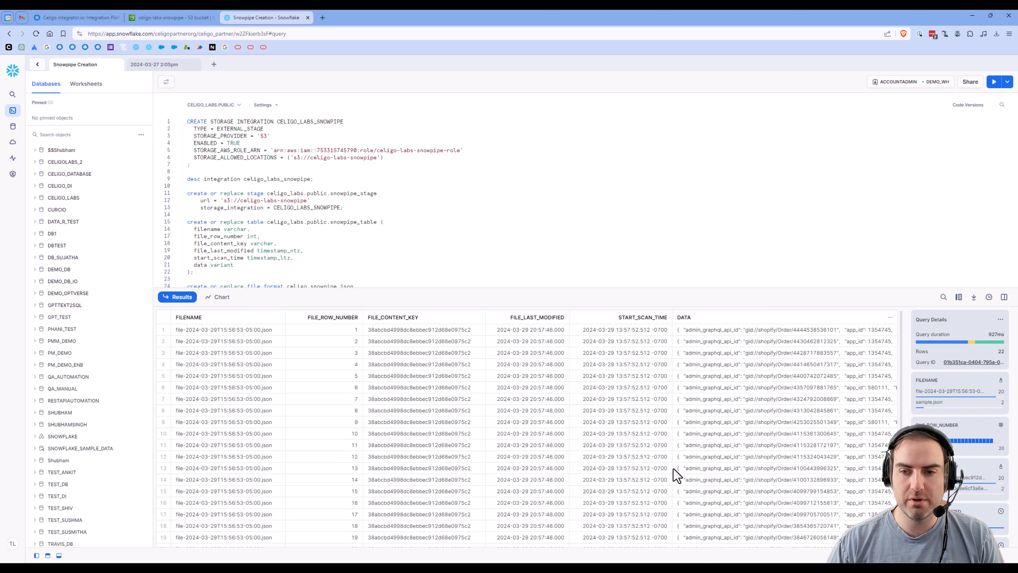
# Step: Open row 1's DATA JSON in an expanded detail view and scroll through the first Shopify order
pyautogui.click(714, 331)
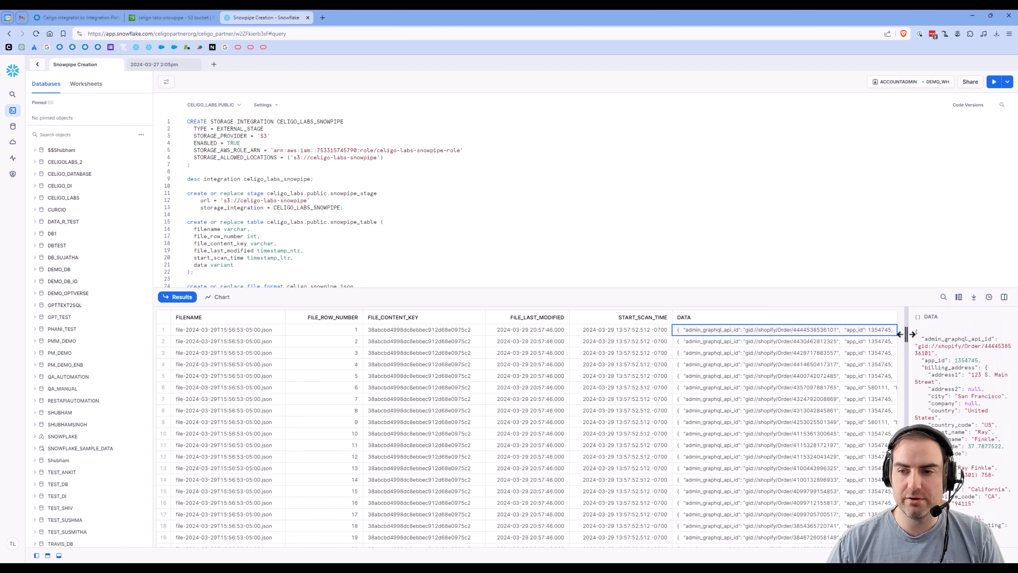
pyautogui.moveTo(902, 338); pyautogui.dragTo(793, 335)
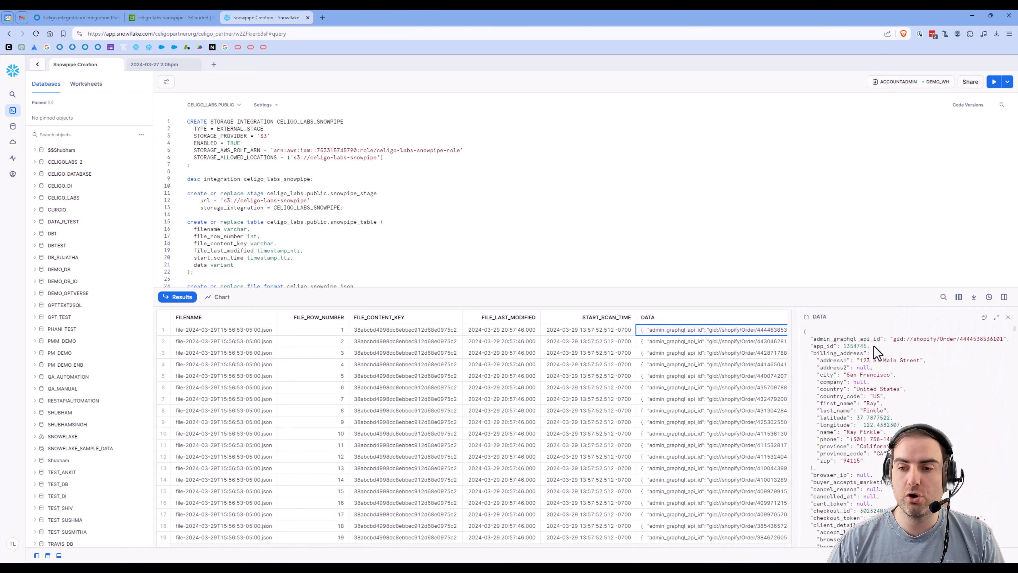
pyautogui.click(996, 317)
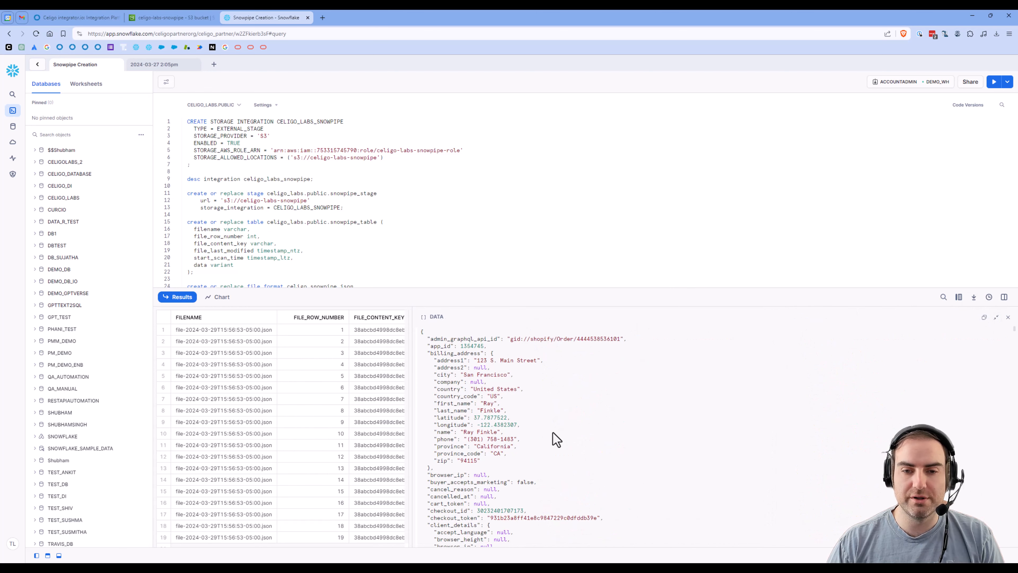
pyautogui.scroll(-5, 552, 439)
pyautogui.scroll(-15, 553, 432)
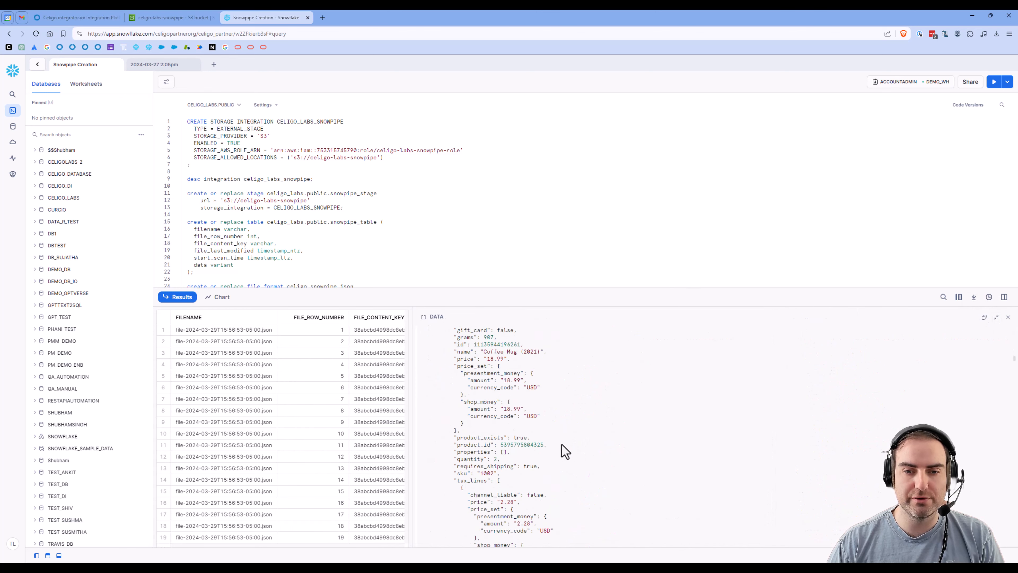
pyautogui.scroll(-5, 566, 452)
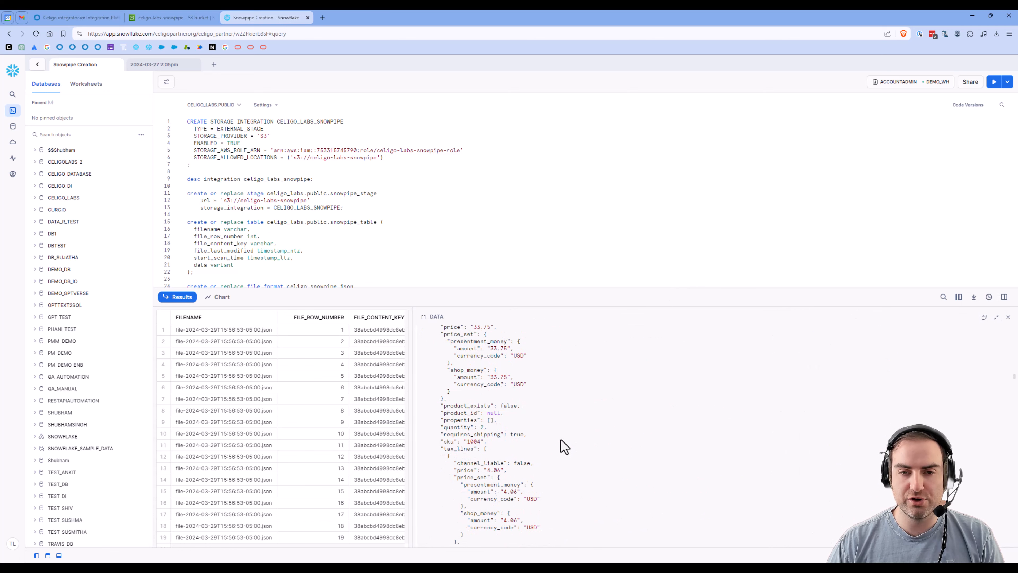
pyautogui.scroll(4, 565, 448)
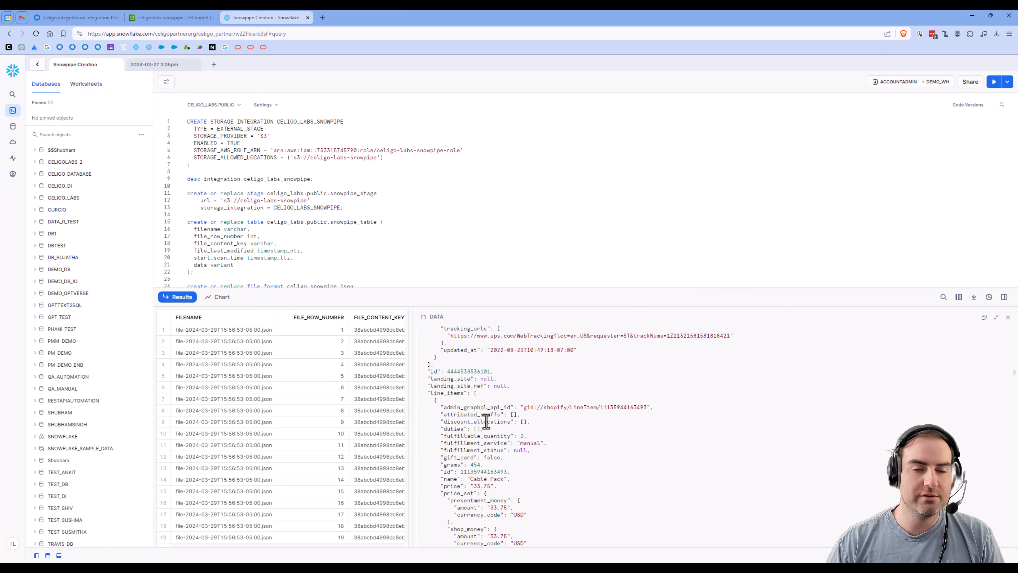